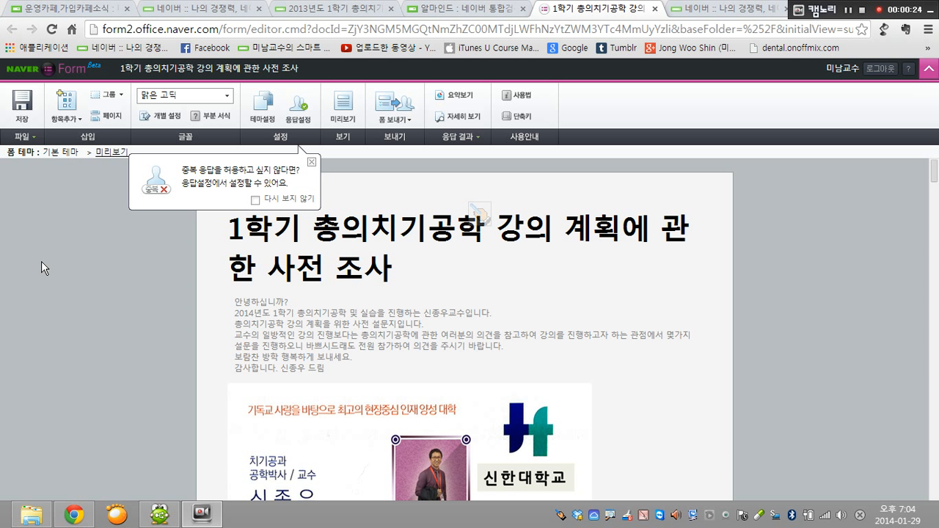
Step: Dismiss the duplicate-response tip and turn on Highlight Mouse Movements in Presentation Pointer
{"action": "left_click", "coordinate": [312, 162]}
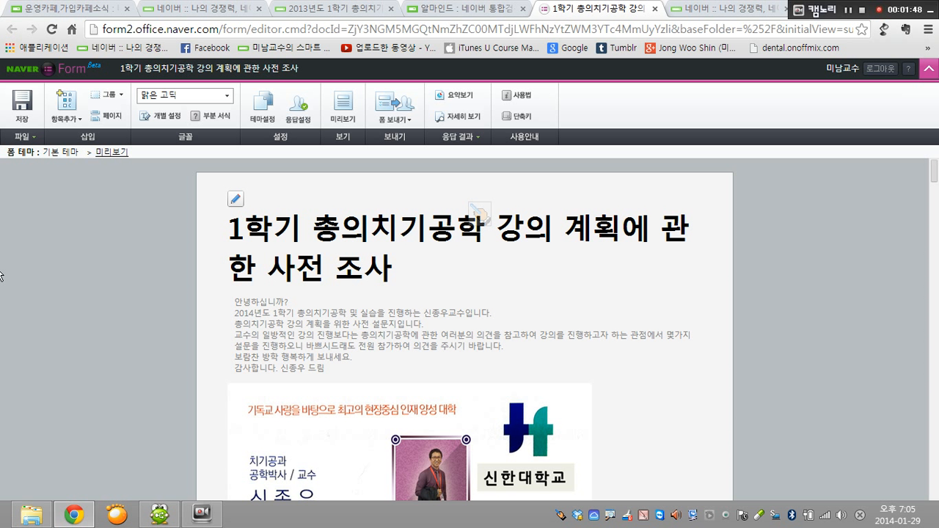
{"action": "scroll", "coordinate": [1, 277], "scroll_direction": "down", "scroll_amount": 2}
{"action": "scroll", "coordinate": [1, 276], "scroll_direction": "up", "scroll_amount": 2}
{"action": "double_click", "coordinate": [560, 516]}
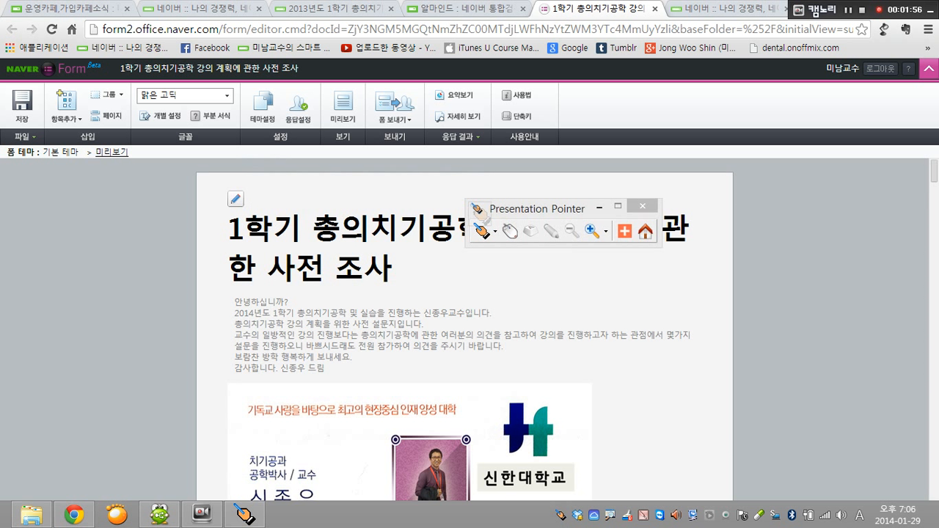
{"action": "left_click", "coordinate": [484, 231]}
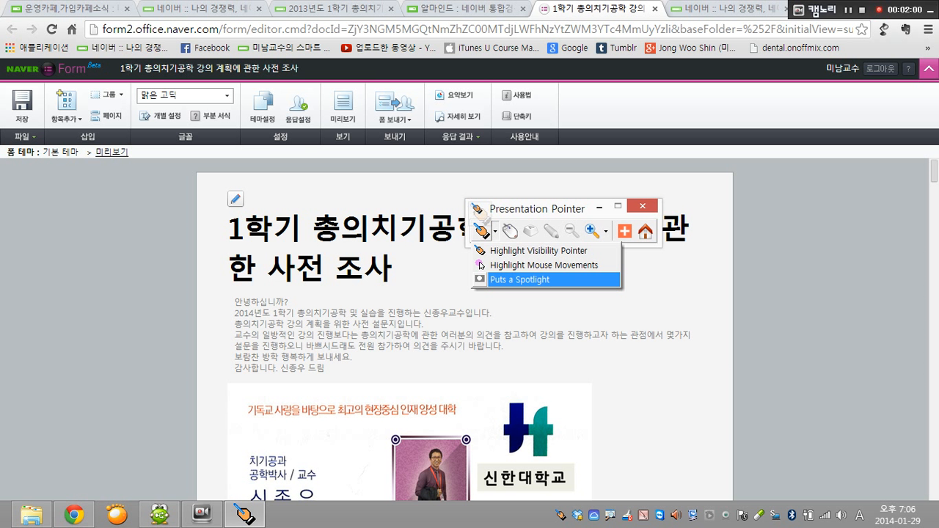
{"action": "left_click", "coordinate": [484, 264]}
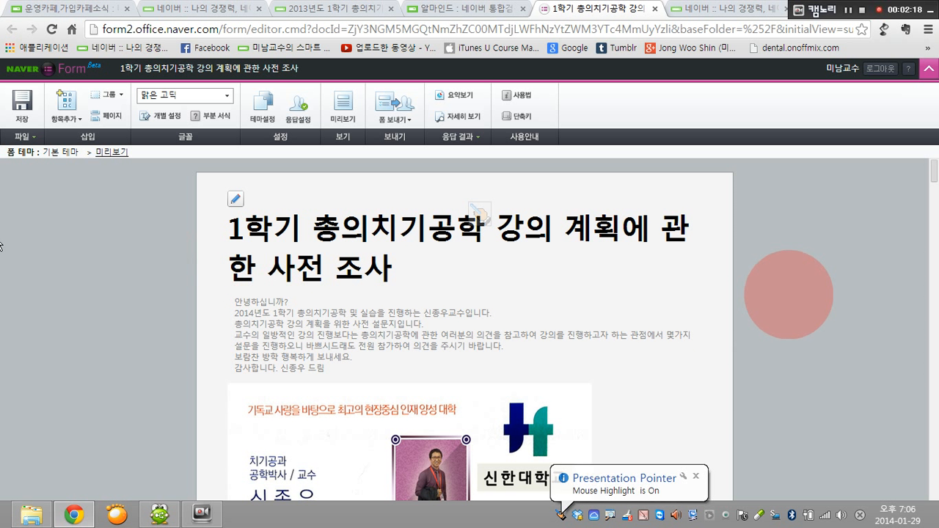
Step: Review the survey's introduction, contact card, response period and question 1 with its answer options
{"action": "scroll", "coordinate": [0, 244], "scroll_direction": "down", "scroll_amount": 2}
{"action": "scroll", "coordinate": [0, 244], "scroll_direction": "up", "scroll_amount": 2}
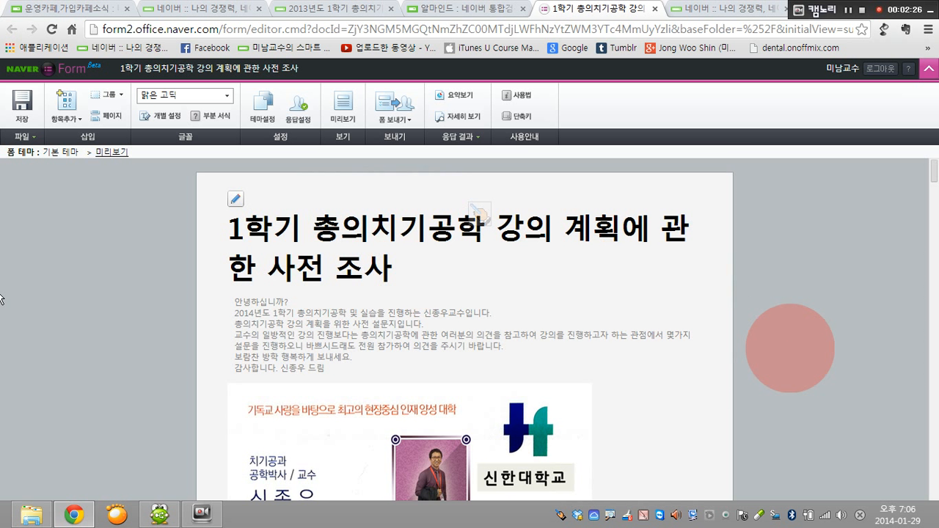
{"action": "scroll", "coordinate": [790, 347], "scroll_direction": "down", "scroll_amount": 2}
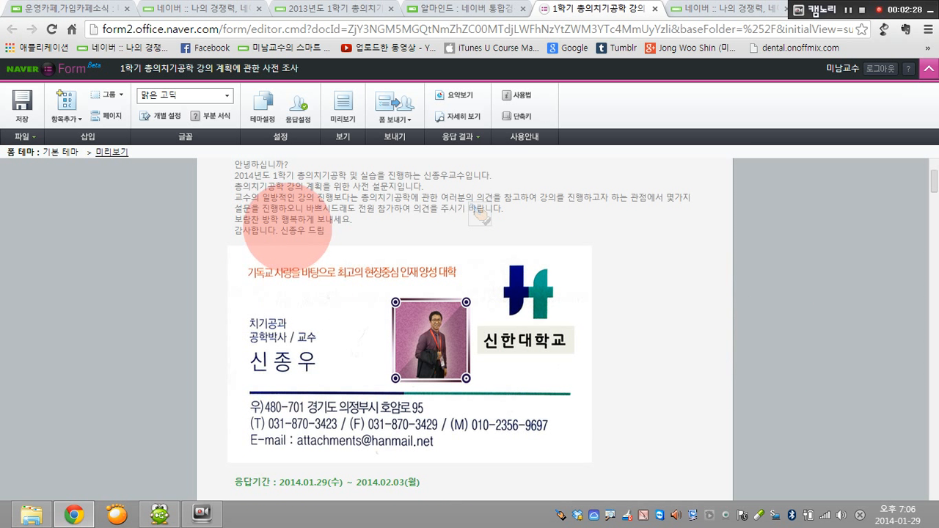
{"action": "scroll", "coordinate": [286, 229], "scroll_direction": "up", "scroll_amount": 2}
{"action": "scroll", "coordinate": [350, 354], "scroll_direction": "down", "scroll_amount": 2}
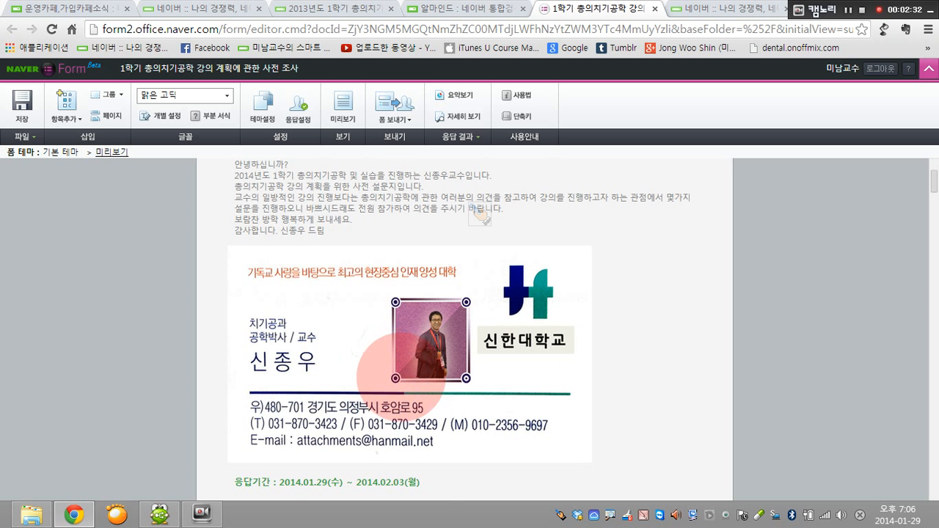
{"action": "scroll", "coordinate": [399, 370], "scroll_direction": "down", "scroll_amount": 4}
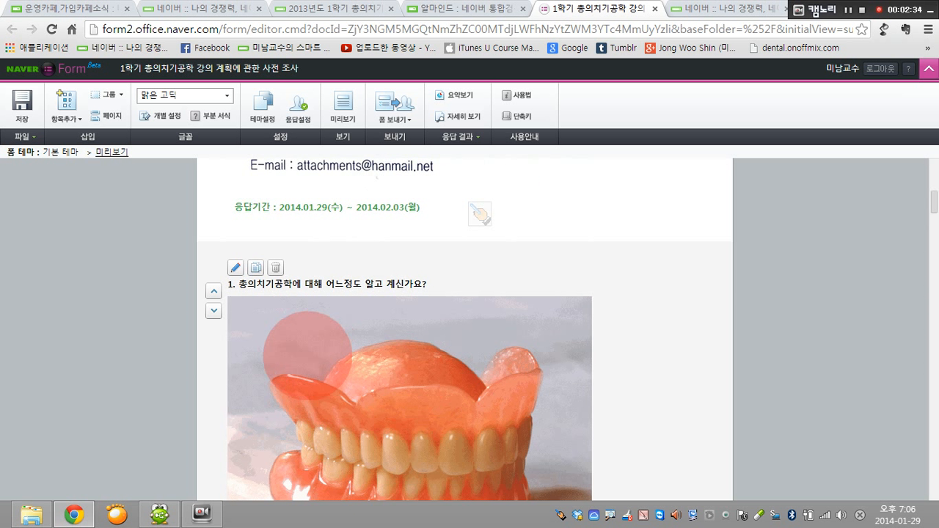
{"action": "scroll", "coordinate": [479, 213], "scroll_direction": "down", "scroll_amount": 3}
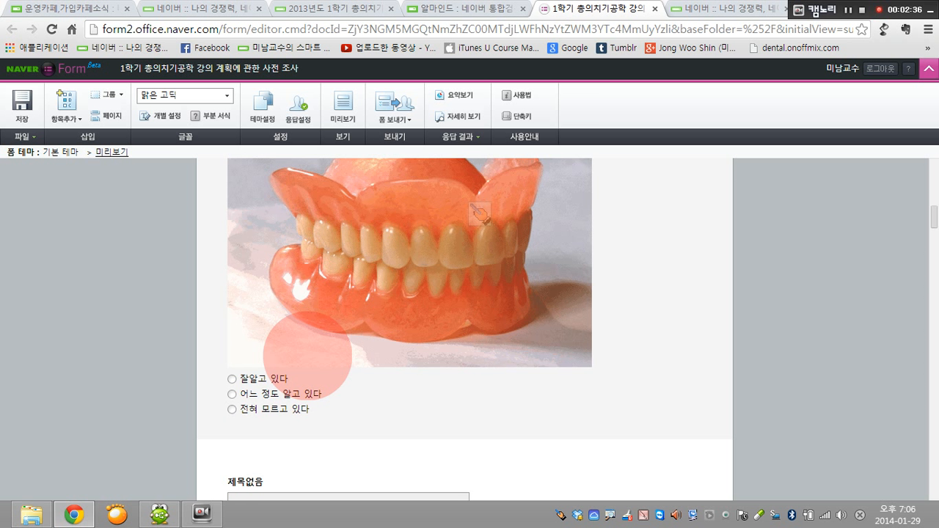
{"action": "scroll", "coordinate": [478, 214], "scroll_direction": "up", "scroll_amount": 3}
{"action": "scroll", "coordinate": [478, 213], "scroll_direction": "down", "scroll_amount": 2}
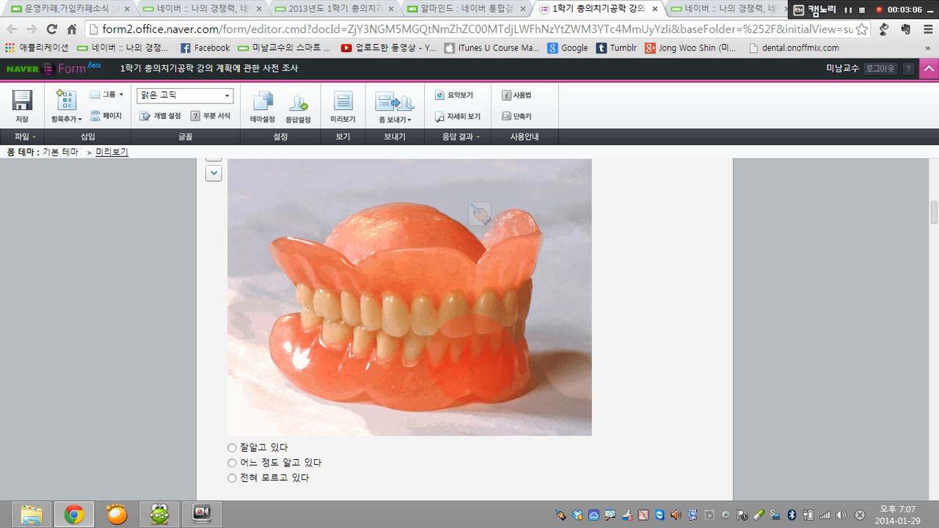
{"action": "scroll", "coordinate": [478, 212], "scroll_direction": "down", "scroll_amount": 1}
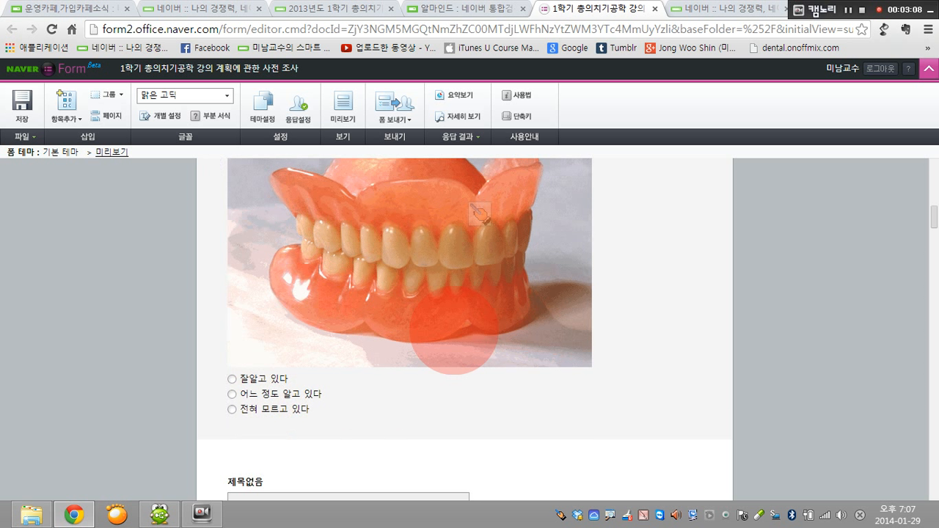
Step: Examine survey questions 2 to 4, including their images, the cafe link and the answer options
{"action": "scroll", "coordinate": [478, 212], "scroll_direction": "down", "scroll_amount": 4}
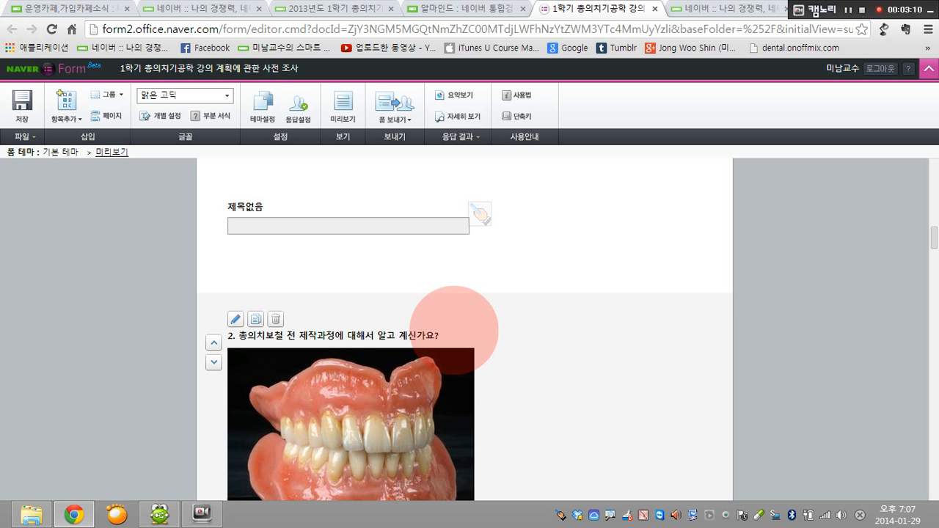
{"action": "scroll", "coordinate": [454, 330], "scroll_direction": "up", "scroll_amount": 2}
{"action": "scroll", "coordinate": [455, 331], "scroll_direction": "down", "scroll_amount": 2}
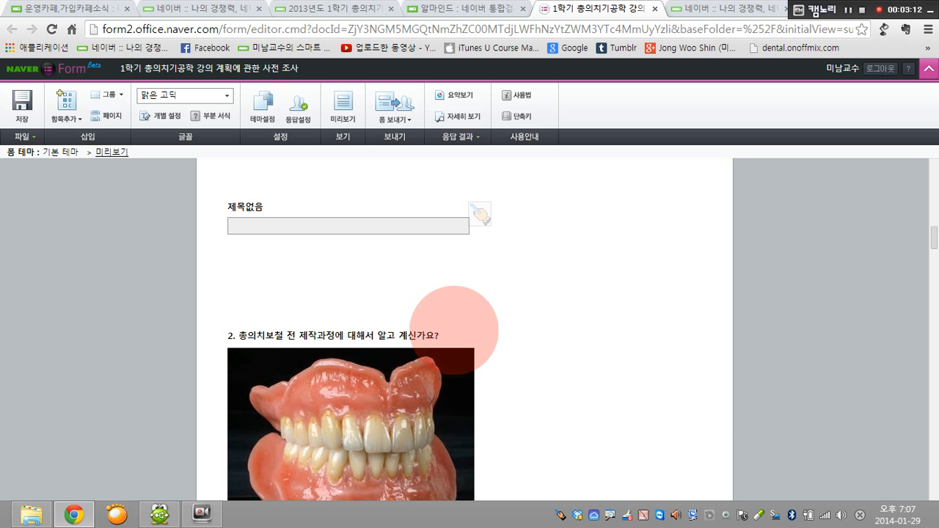
{"action": "scroll", "coordinate": [454, 330], "scroll_direction": "down", "scroll_amount": 1}
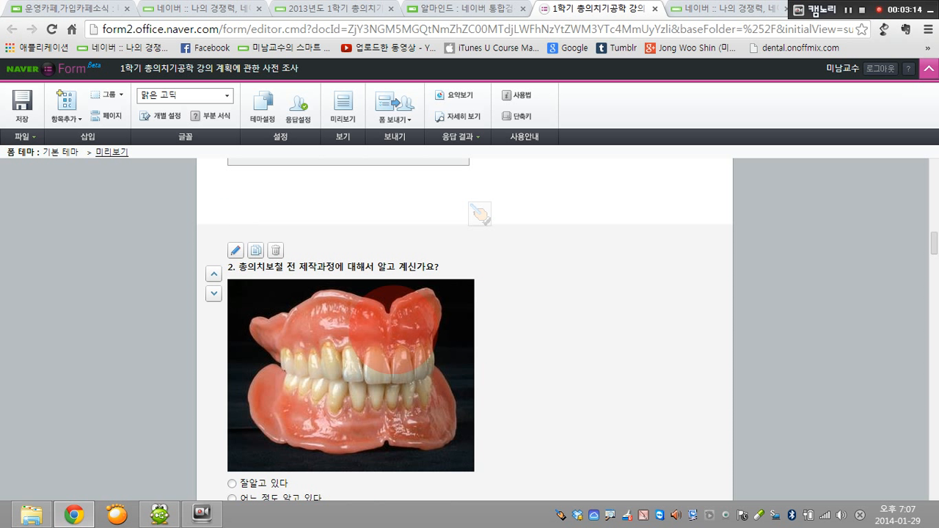
{"action": "scroll", "coordinate": [394, 310], "scroll_direction": "down", "scroll_amount": 4}
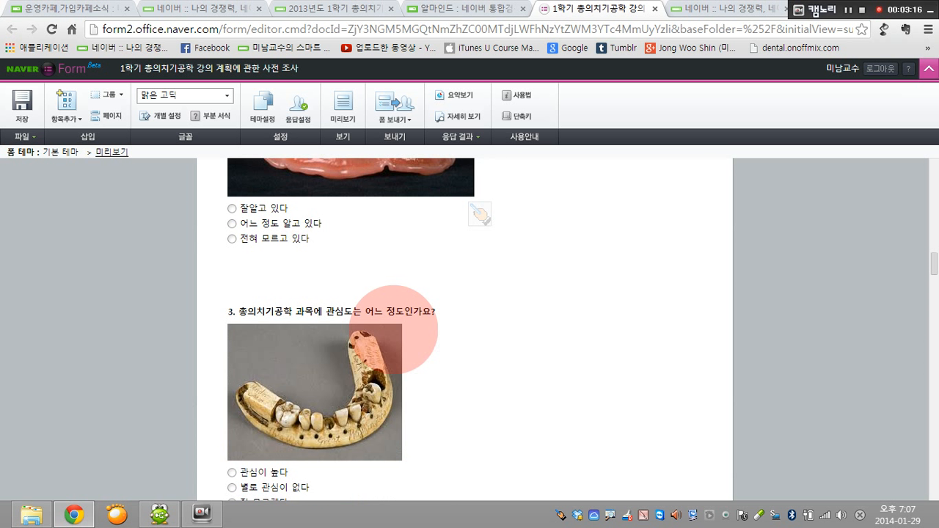
{"action": "scroll", "coordinate": [394, 330], "scroll_direction": "down", "scroll_amount": 2}
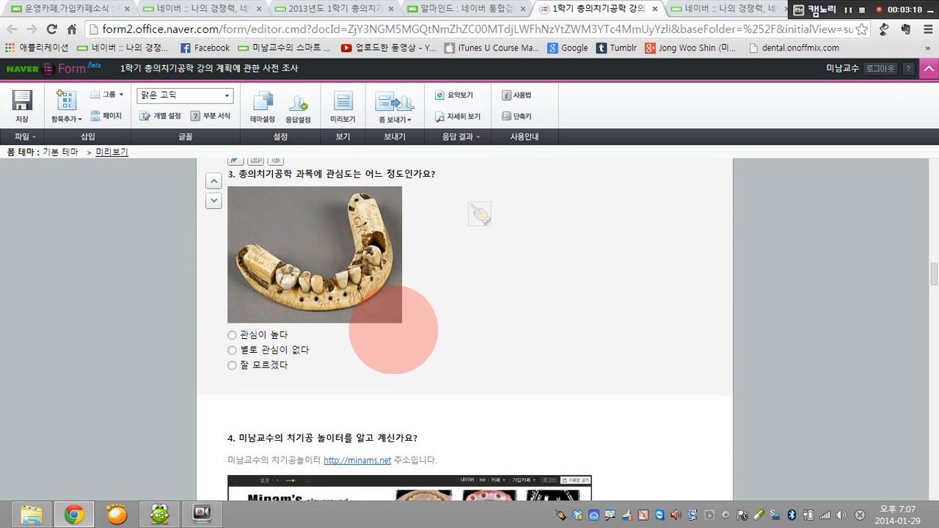
{"action": "scroll", "coordinate": [394, 330], "scroll_direction": "down", "scroll_amount": 2}
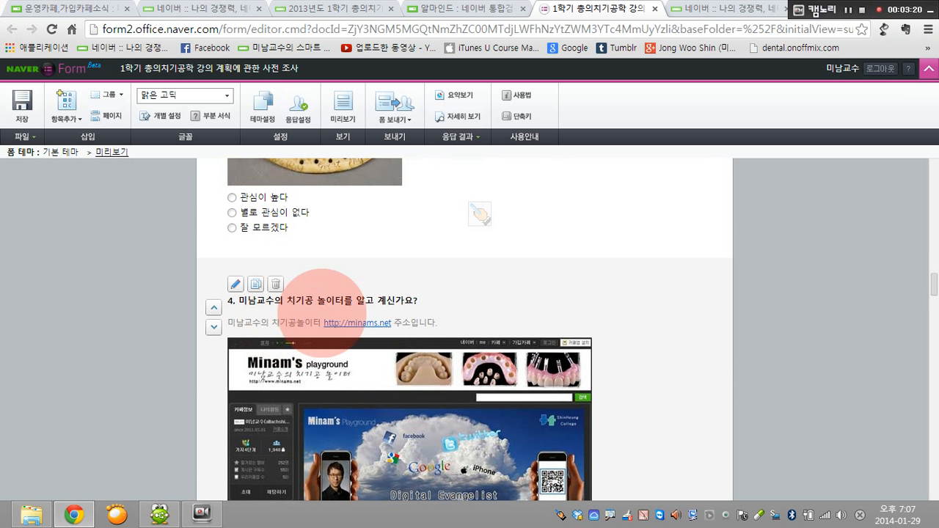
{"action": "scroll", "coordinate": [530, 301], "scroll_direction": "down", "scroll_amount": 1}
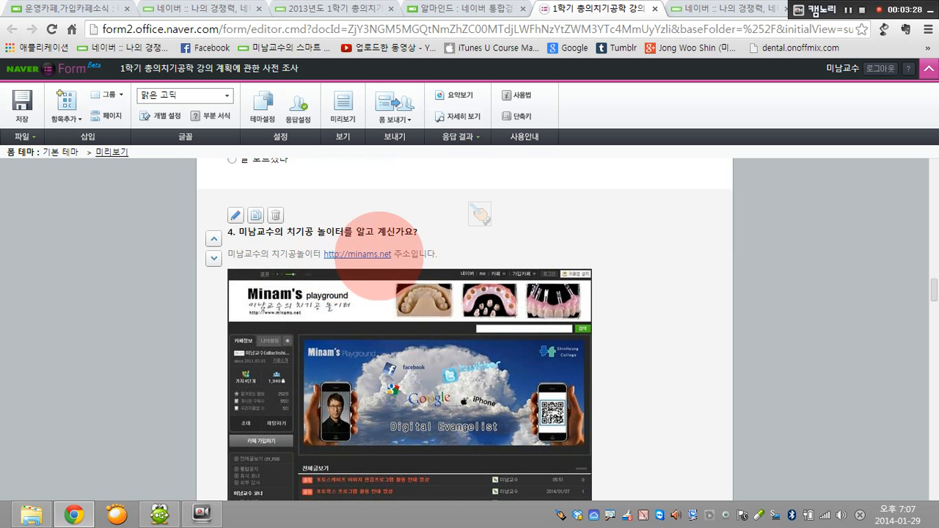
{"action": "scroll", "coordinate": [629, 310], "scroll_direction": "down", "scroll_amount": 4}
{"action": "scroll", "coordinate": [594, 313], "scroll_direction": "down", "scroll_amount": 4}
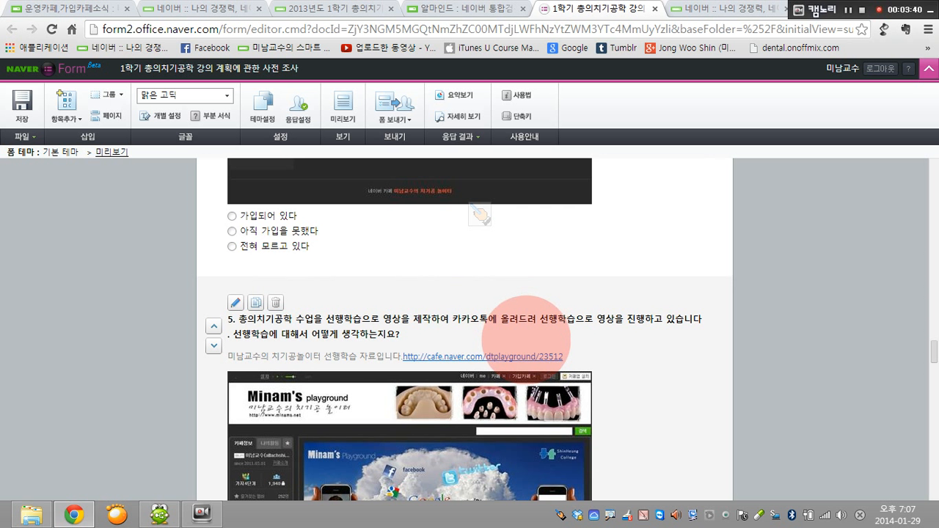
Step: Examine survey questions 5 to 10, covering the pre-learning videos, opinions, self-introduction, contact fields and professor's introduction links
{"action": "scroll", "coordinate": [481, 212], "scroll_direction": "down", "scroll_amount": 2}
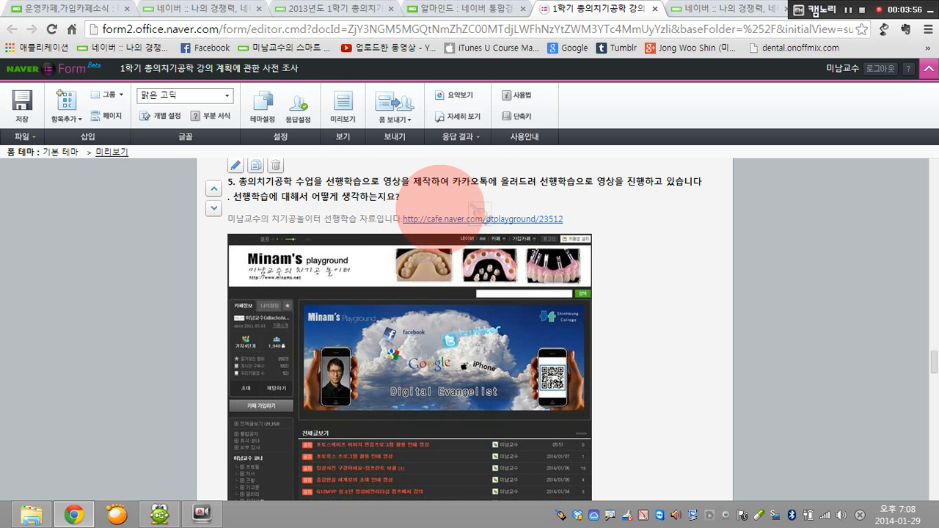
{"action": "scroll", "coordinate": [438, 312], "scroll_direction": "down", "scroll_amount": 2}
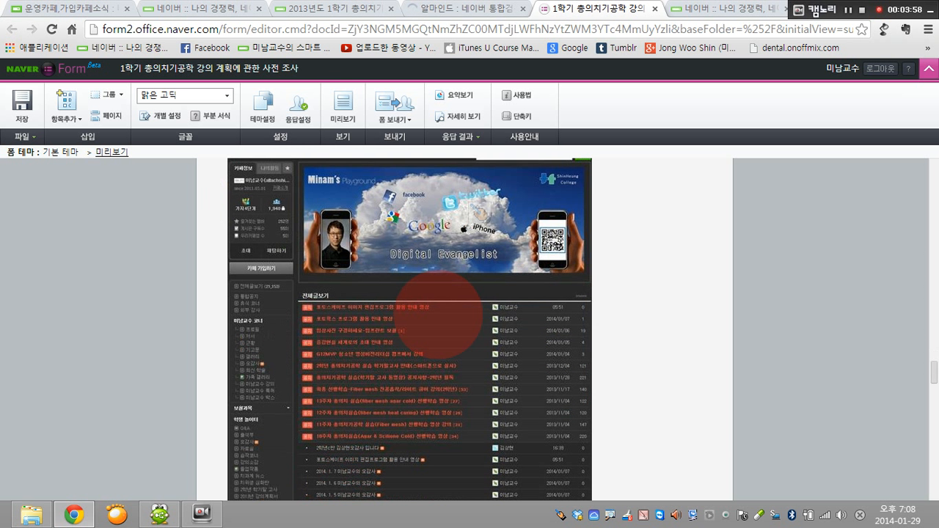
{"action": "scroll", "coordinate": [438, 312], "scroll_direction": "down", "scroll_amount": 4}
{"action": "scroll", "coordinate": [438, 315], "scroll_direction": "down", "scroll_amount": 9}
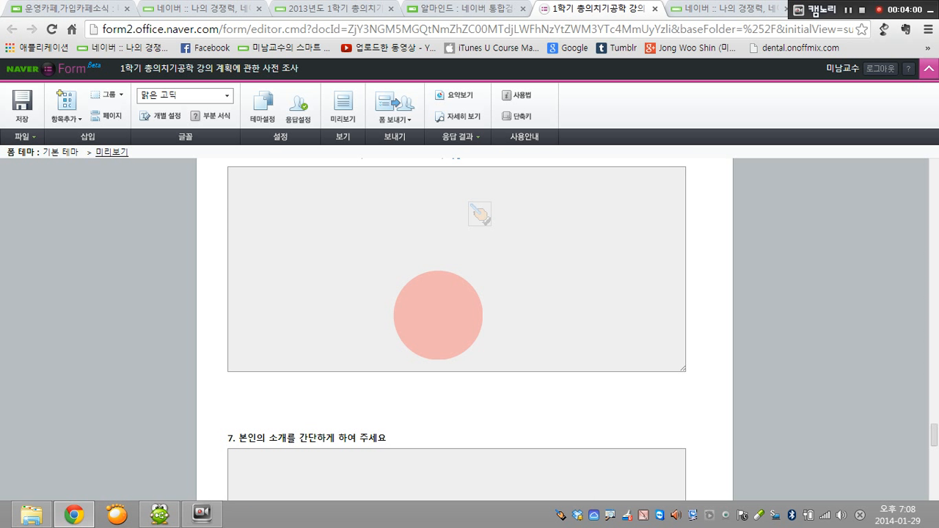
{"action": "scroll", "coordinate": [437, 316], "scroll_direction": "up", "scroll_amount": 3}
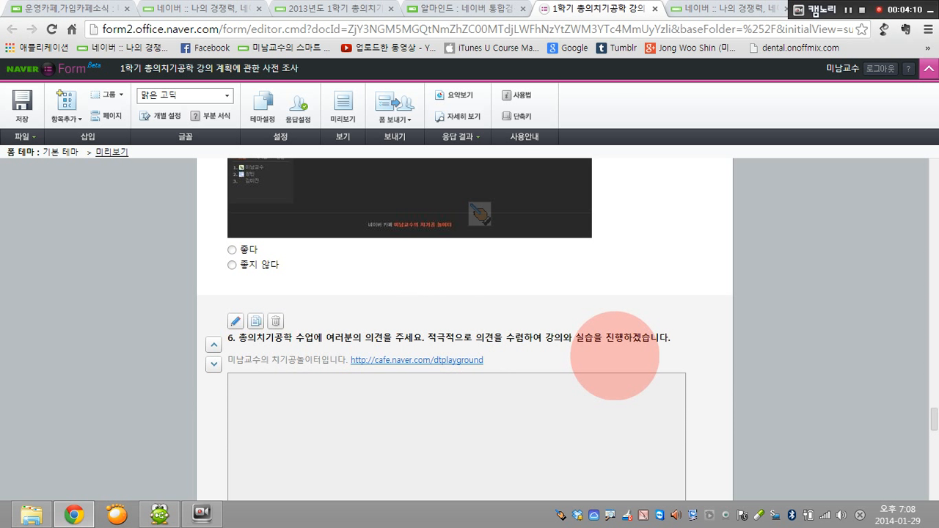
{"action": "scroll", "coordinate": [624, 354], "scroll_direction": "down", "scroll_amount": 1}
{"action": "scroll", "coordinate": [342, 413], "scroll_direction": "down", "scroll_amount": 3}
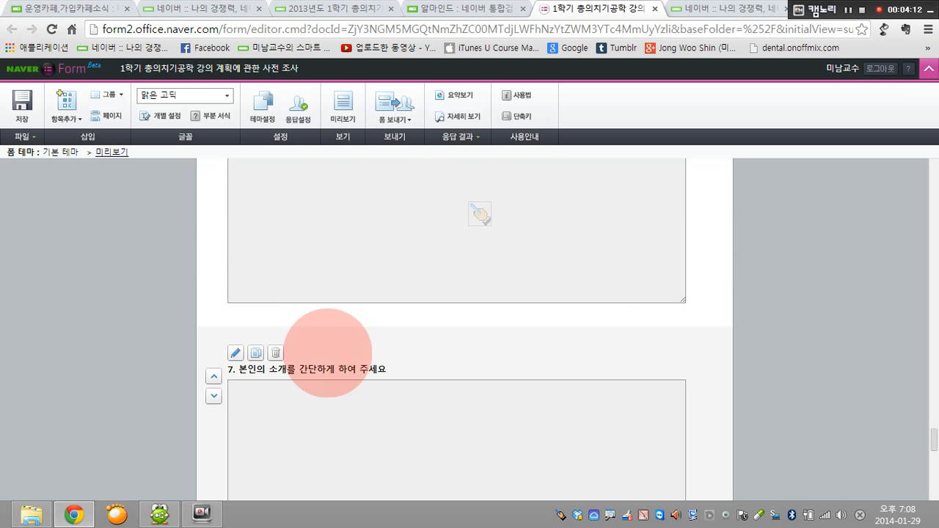
{"action": "scroll", "coordinate": [479, 212], "scroll_direction": "up", "scroll_amount": 3}
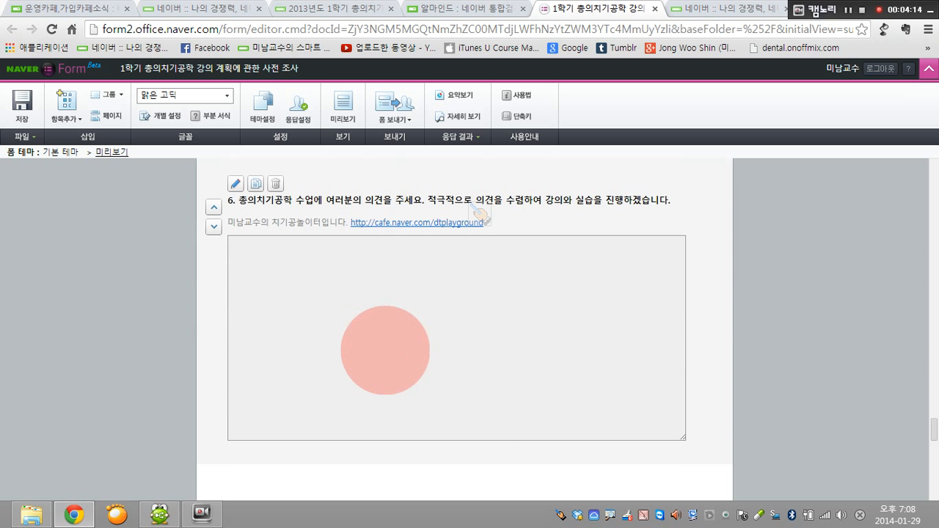
{"action": "scroll", "coordinate": [478, 213], "scroll_direction": "down", "scroll_amount": 3}
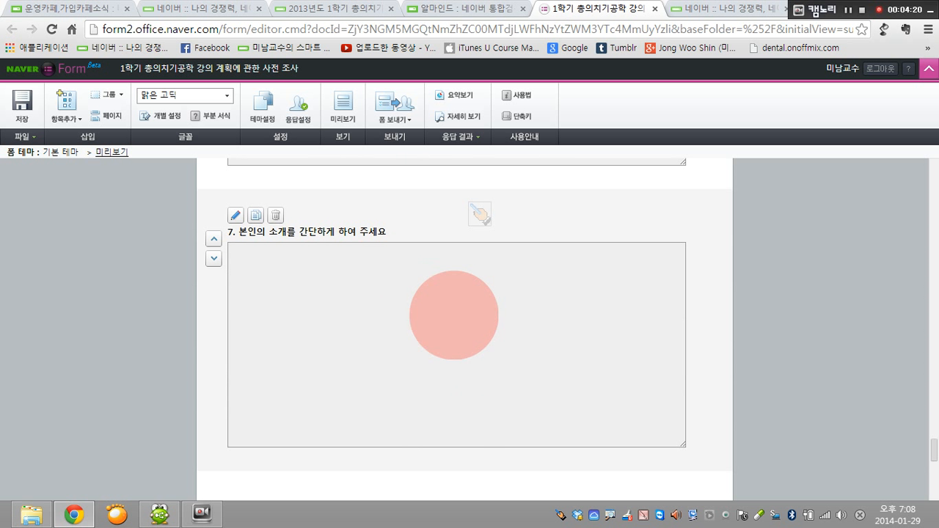
{"action": "scroll", "coordinate": [453, 316], "scroll_direction": "down", "scroll_amount": 3}
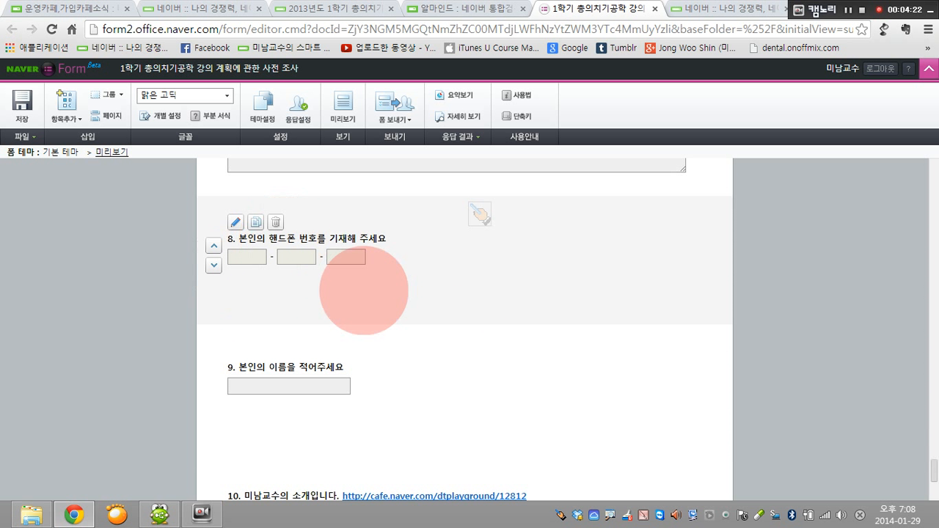
{"action": "scroll", "coordinate": [419, 352], "scroll_direction": "down", "scroll_amount": 2}
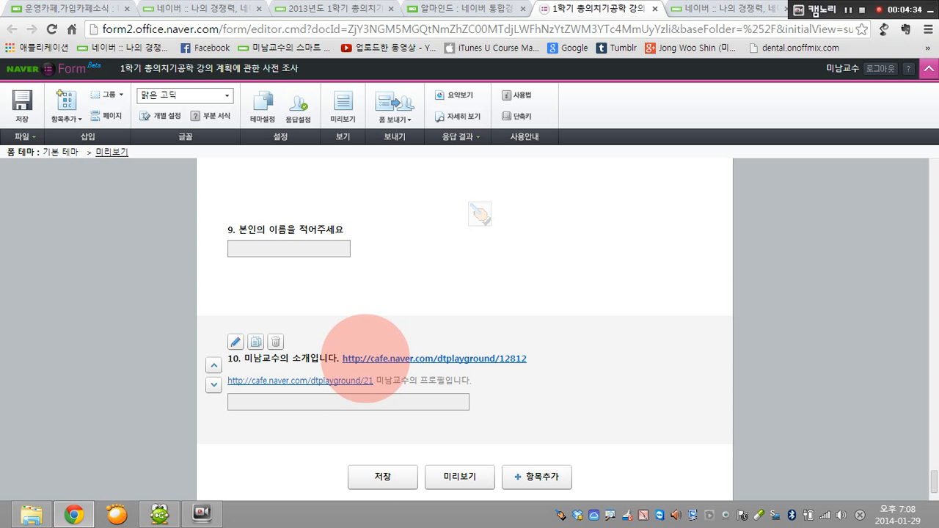
Step: Open the cafe.naver.com/dtplayground/12812 link in question 10's title and look over the profile video post
{"action": "left_click", "coordinate": [365, 359]}
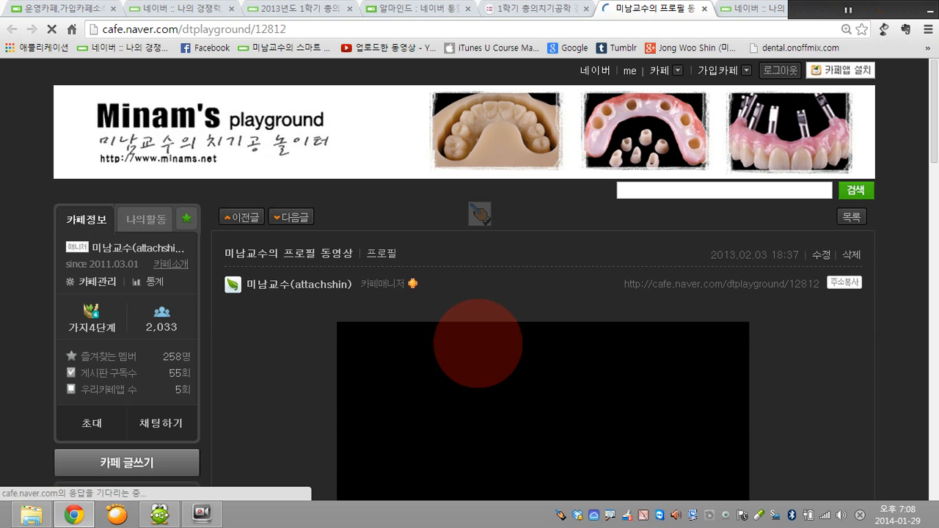
{"action": "scroll", "coordinate": [479, 214], "scroll_direction": "down", "scroll_amount": 2}
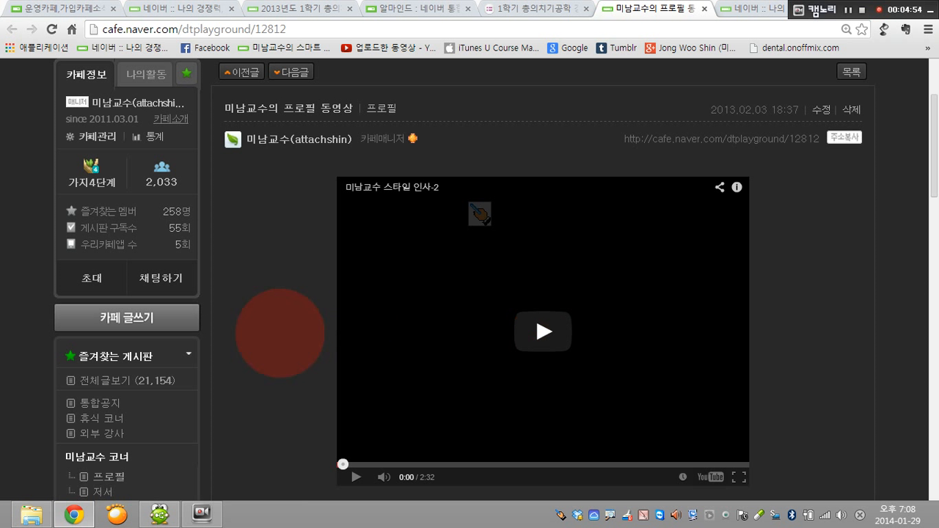
{"action": "scroll", "coordinate": [478, 211], "scroll_direction": "down", "scroll_amount": 3}
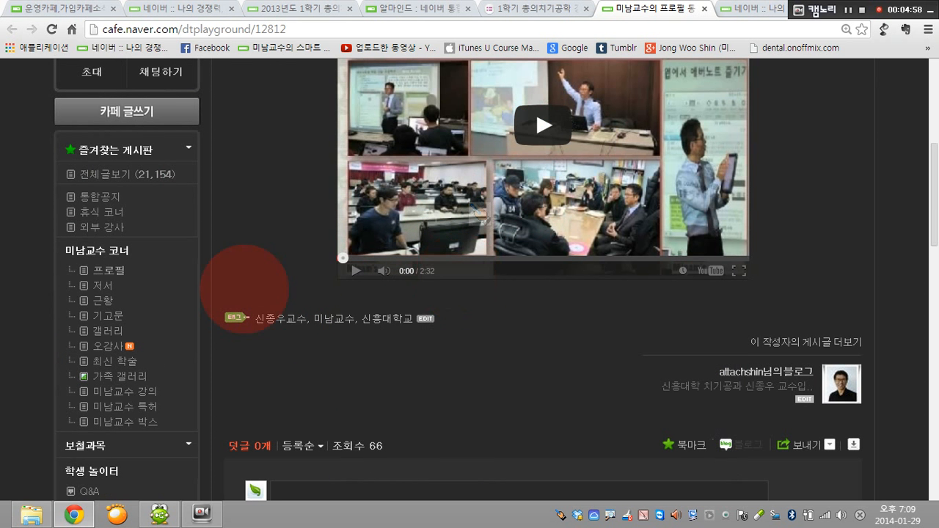
{"action": "scroll", "coordinate": [300, 277], "scroll_direction": "up", "scroll_amount": 4}
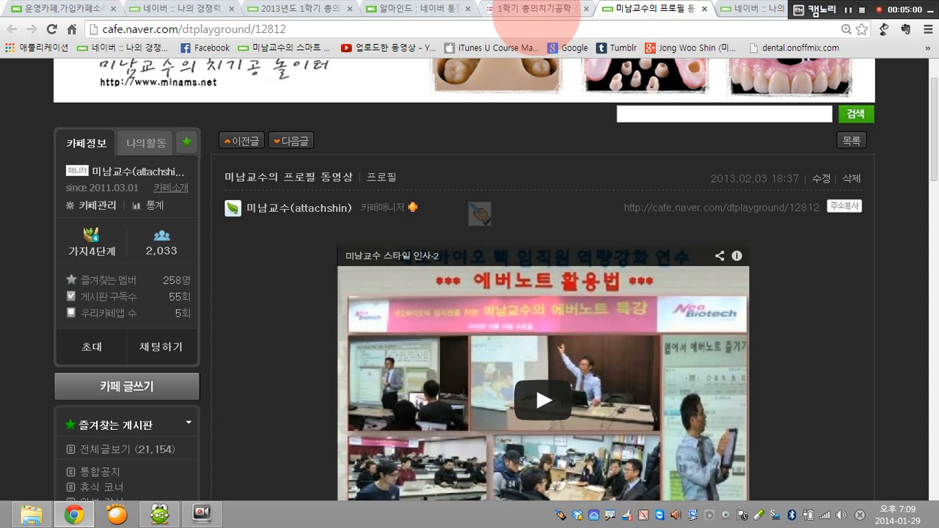
Step: Return to the survey form and open the cafe.naver.com/dtplayground/21 profile link in question 10's description
{"action": "left_click", "coordinate": [534, 9]}
{"action": "scroll", "coordinate": [626, 350], "scroll_direction": "down", "scroll_amount": 1}
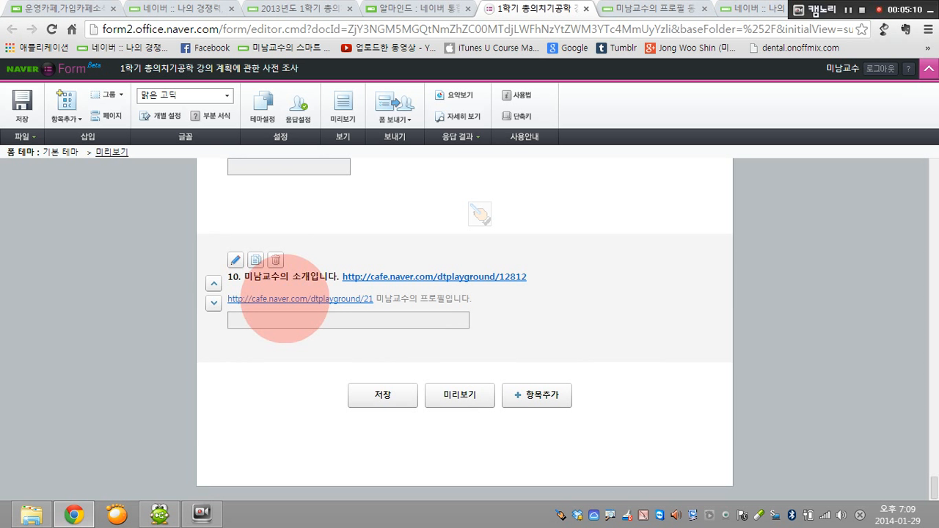
{"action": "left_click", "coordinate": [284, 299]}
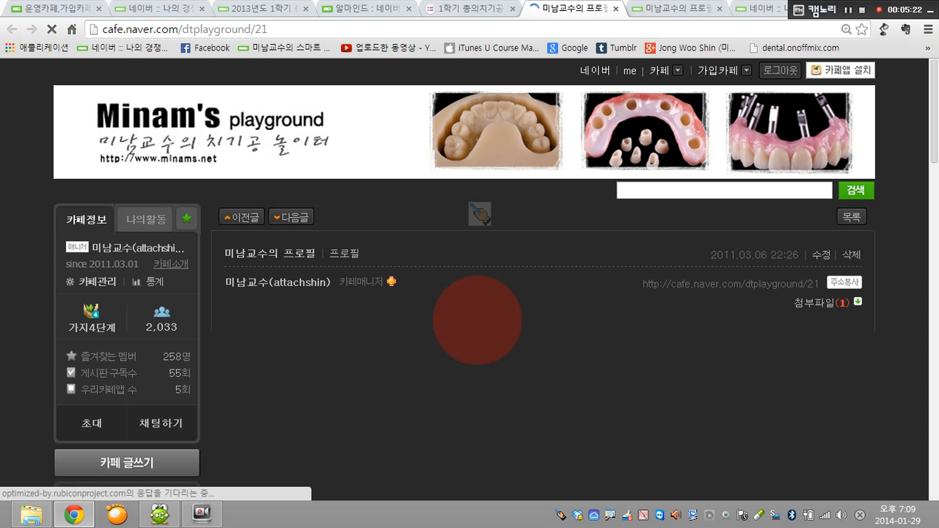
{"action": "scroll", "coordinate": [479, 213], "scroll_direction": "down", "scroll_amount": 1}
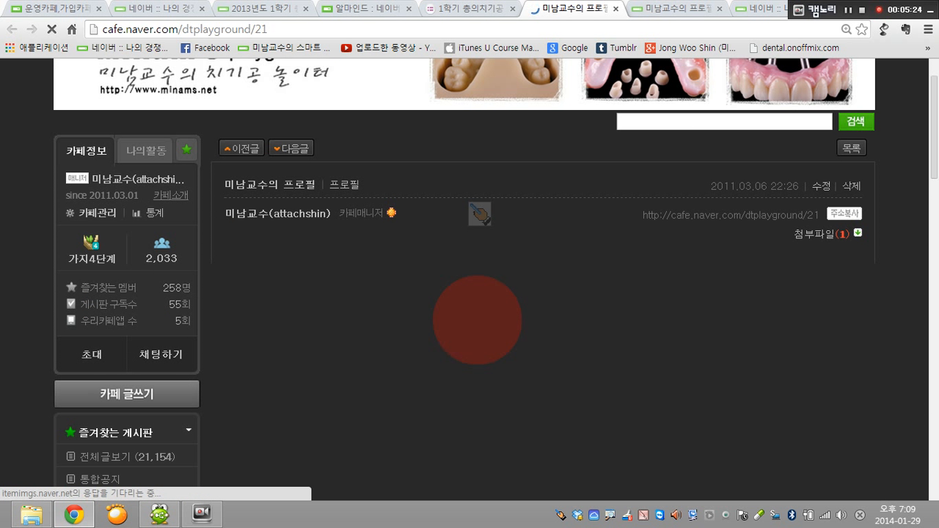
Step: Examine the professor's profile post, covering the photos, training history, career entries and reader comments
{"action": "scroll", "coordinate": [479, 213], "scroll_direction": "down", "scroll_amount": 2}
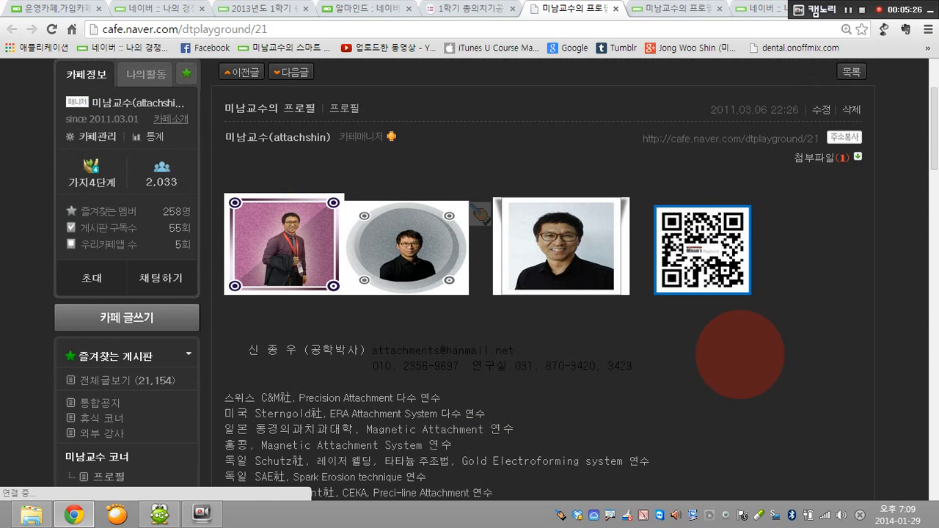
{"action": "scroll", "coordinate": [479, 212], "scroll_direction": "down", "scroll_amount": 15}
{"action": "scroll", "coordinate": [479, 212], "scroll_direction": "down", "scroll_amount": 3}
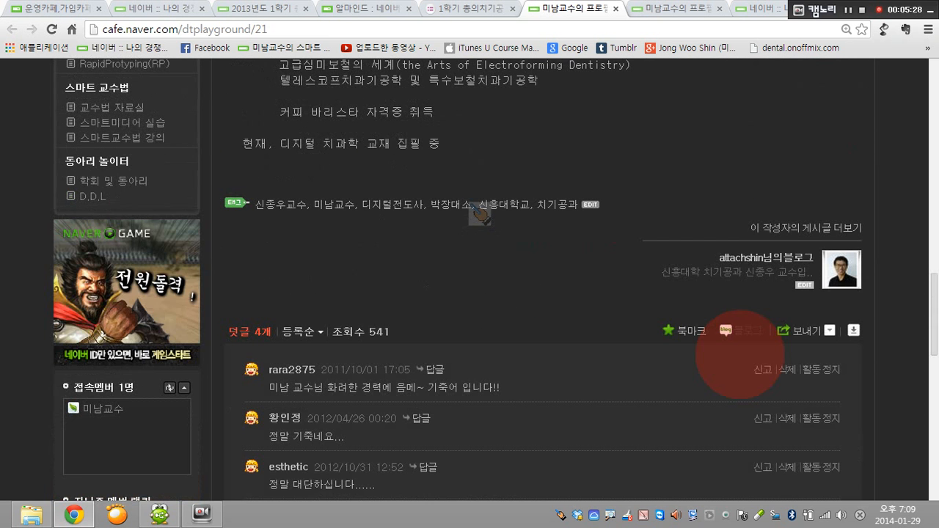
{"action": "scroll", "coordinate": [479, 213], "scroll_direction": "up", "scroll_amount": 3}
{"action": "scroll", "coordinate": [479, 212], "scroll_direction": "up", "scroll_amount": 15}
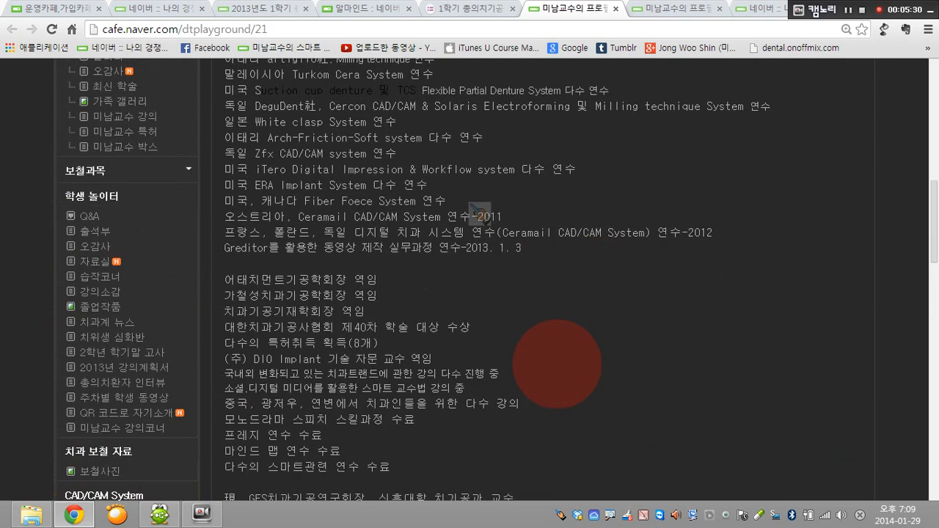
{"action": "scroll", "coordinate": [479, 213], "scroll_direction": "up", "scroll_amount": 1}
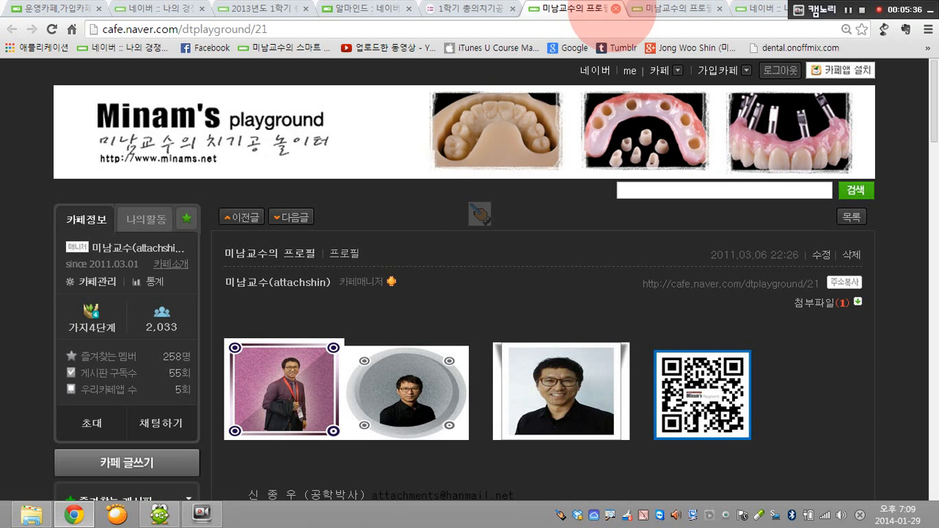
Step: Return to the survey form and copy its sharing link with the URL로 보내기 option
{"action": "left_click", "coordinate": [470, 11]}
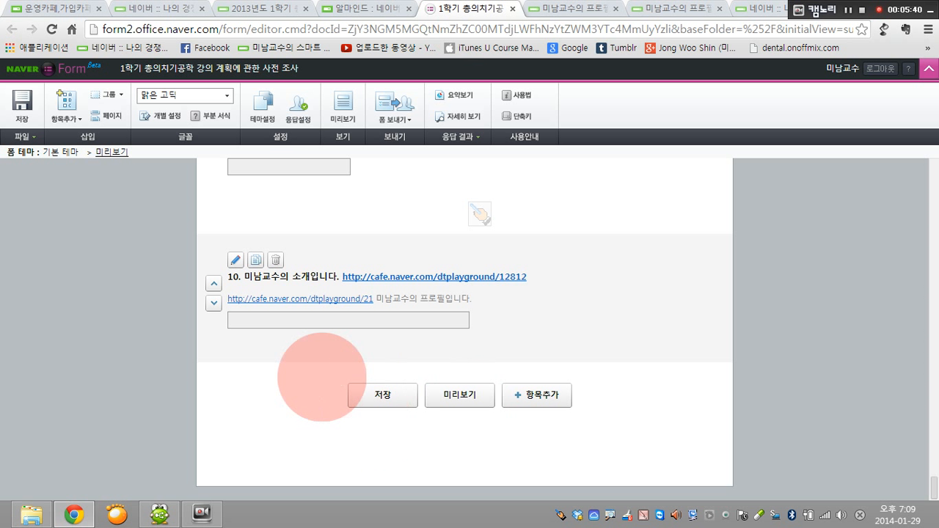
{"action": "scroll", "coordinate": [321, 377], "scroll_direction": "up", "scroll_amount": 3}
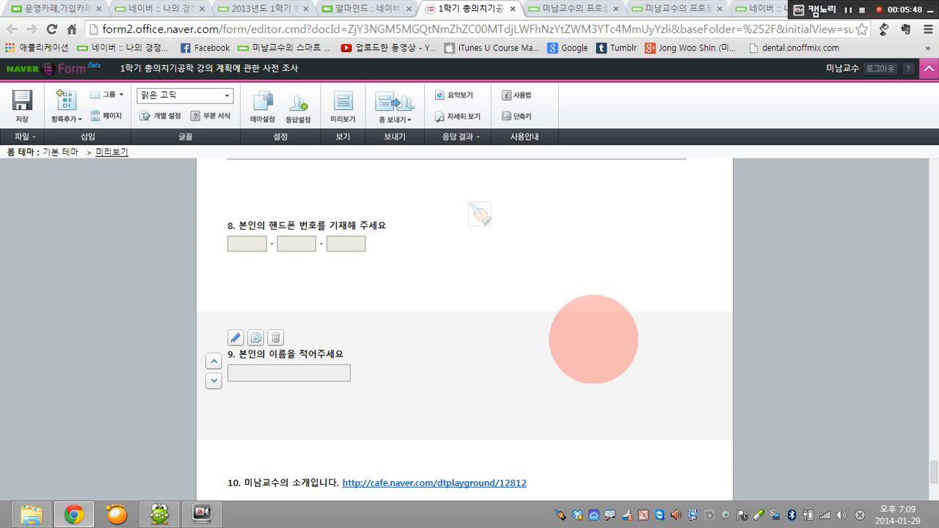
{"action": "scroll", "coordinate": [593, 339], "scroll_direction": "up", "scroll_amount": 10}
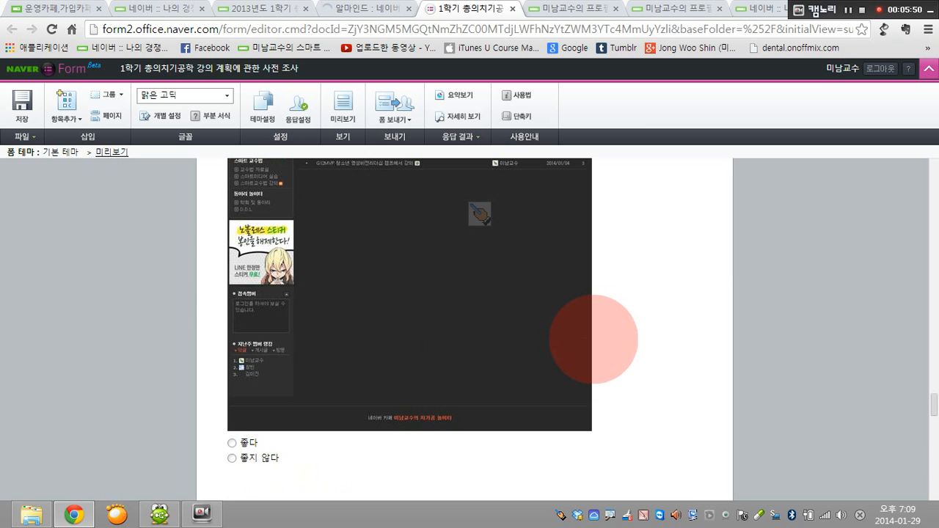
{"action": "scroll", "coordinate": [592, 339], "scroll_direction": "up", "scroll_amount": 10}
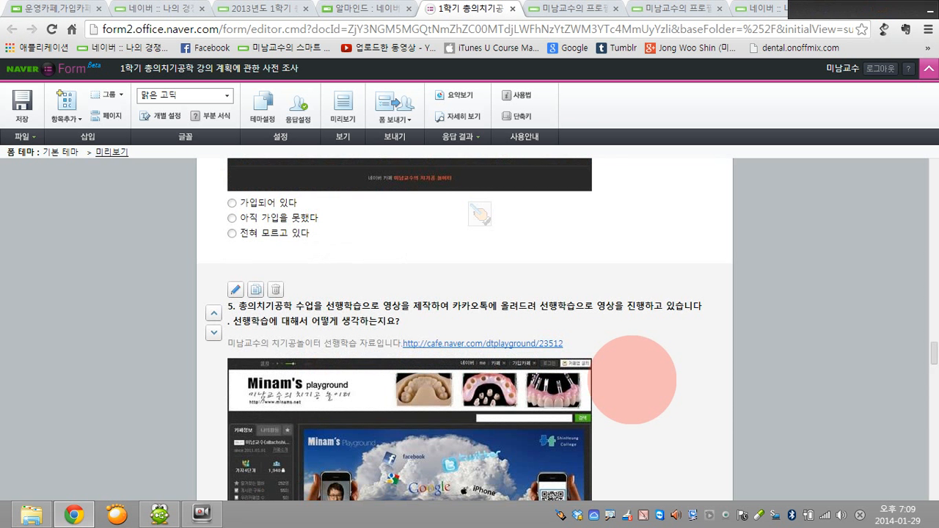
{"action": "scroll", "coordinate": [632, 380], "scroll_direction": "up", "scroll_amount": 4}
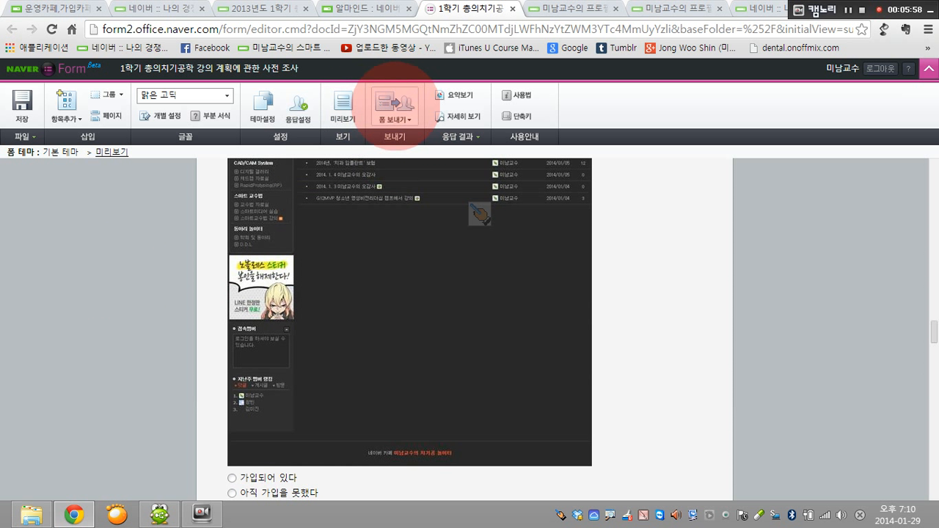
{"action": "left_click", "coordinate": [396, 106]}
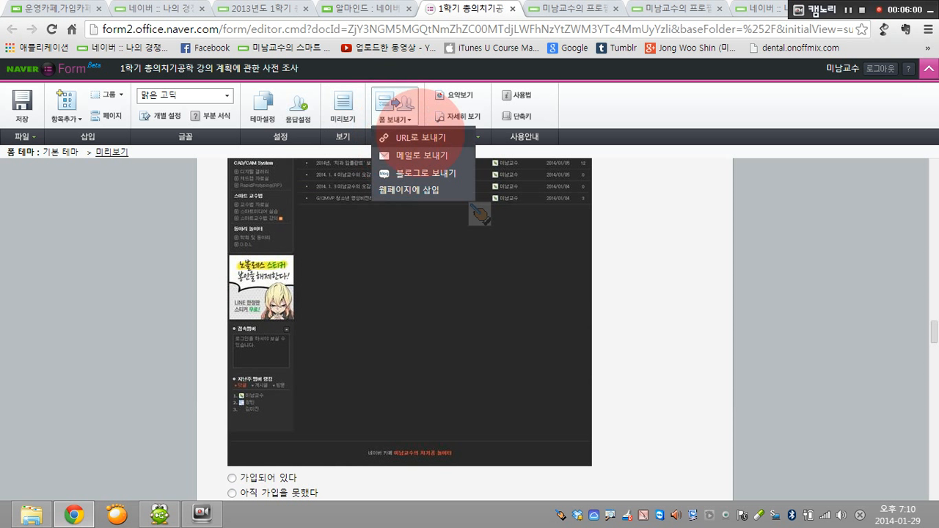
{"action": "left_click", "coordinate": [408, 138]}
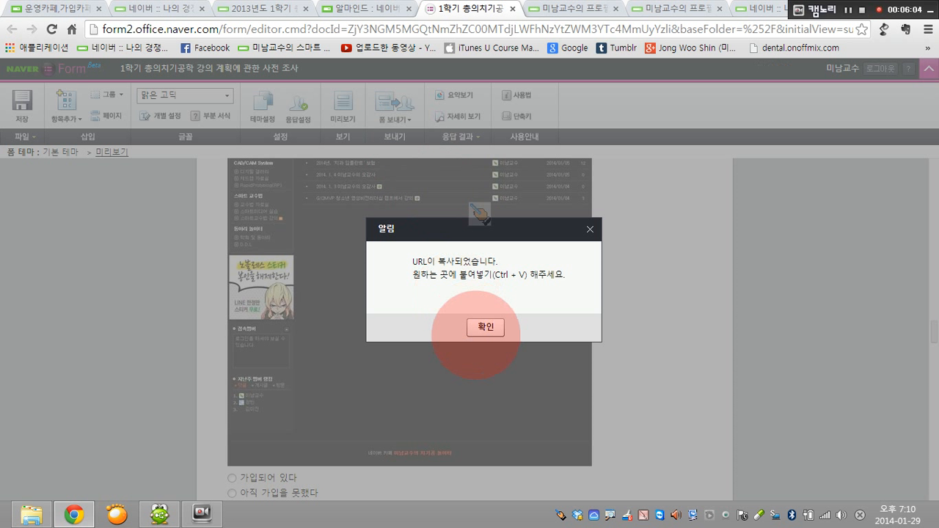
{"action": "left_click", "coordinate": [485, 327]}
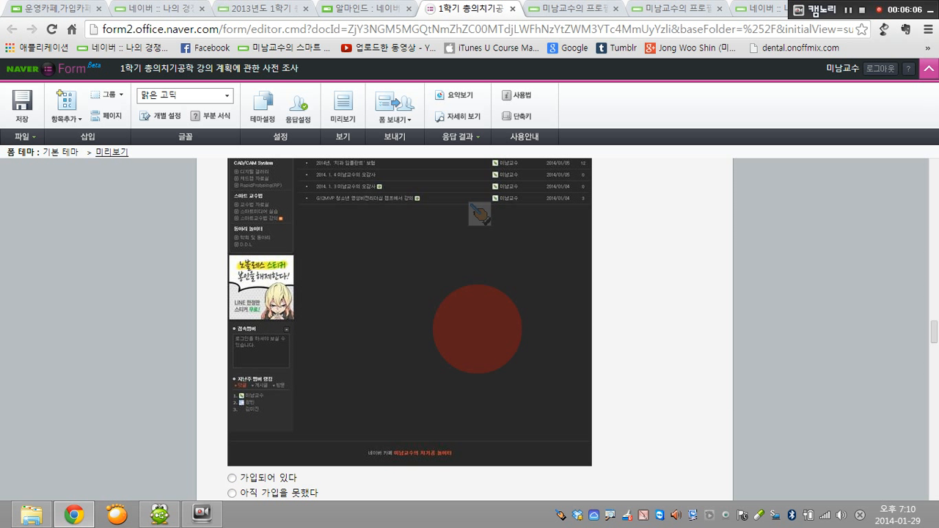
Step: Open the survey's response summary (요약보기) and examine the charts and answer tables for questions 1 to 3
{"action": "mouse_move", "coordinate": [160, 514]}
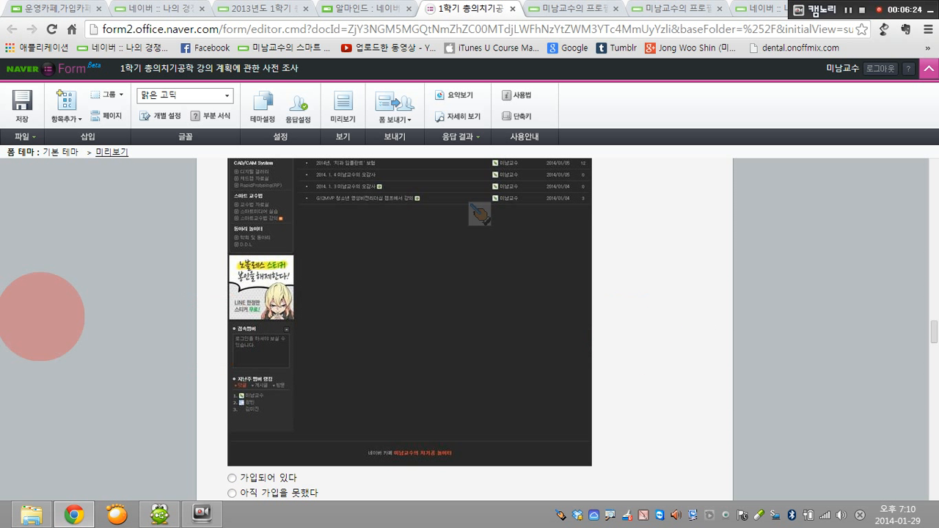
{"action": "scroll", "coordinate": [81, 269], "scroll_direction": "up", "scroll_amount": 4}
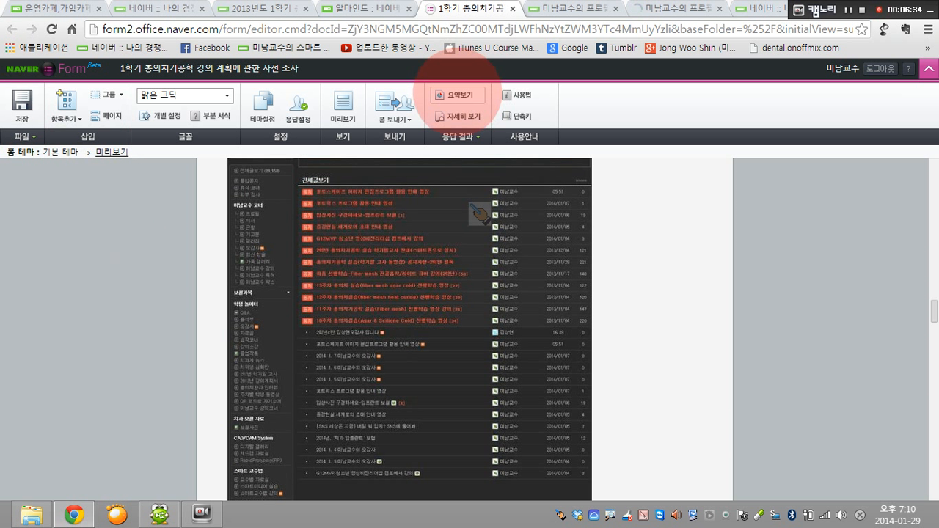
{"action": "left_click", "coordinate": [455, 95]}
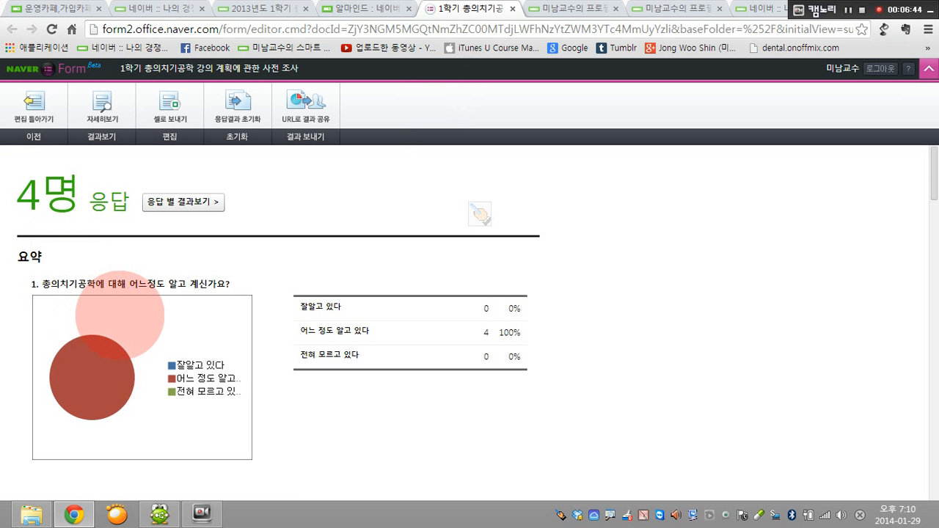
{"action": "scroll", "coordinate": [99, 308], "scroll_direction": "down", "scroll_amount": 2}
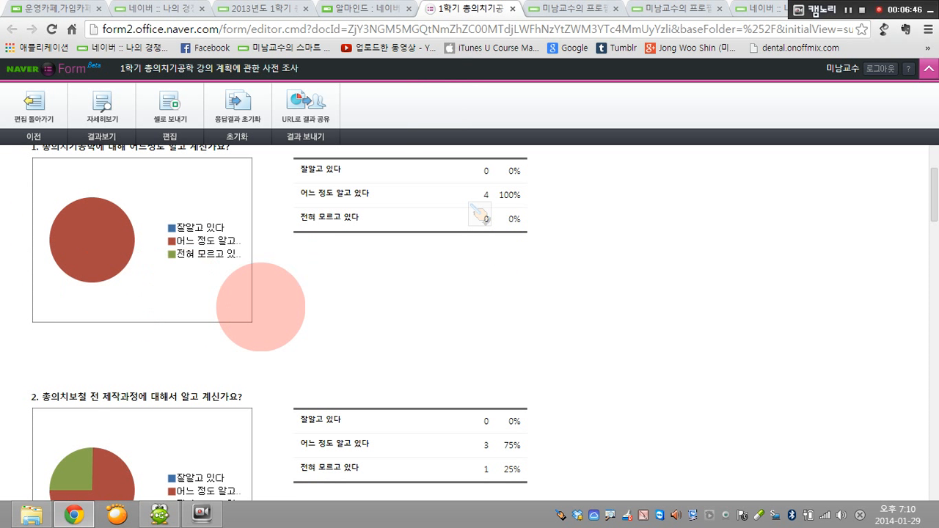
{"action": "scroll", "coordinate": [261, 308], "scroll_direction": "down", "scroll_amount": 3}
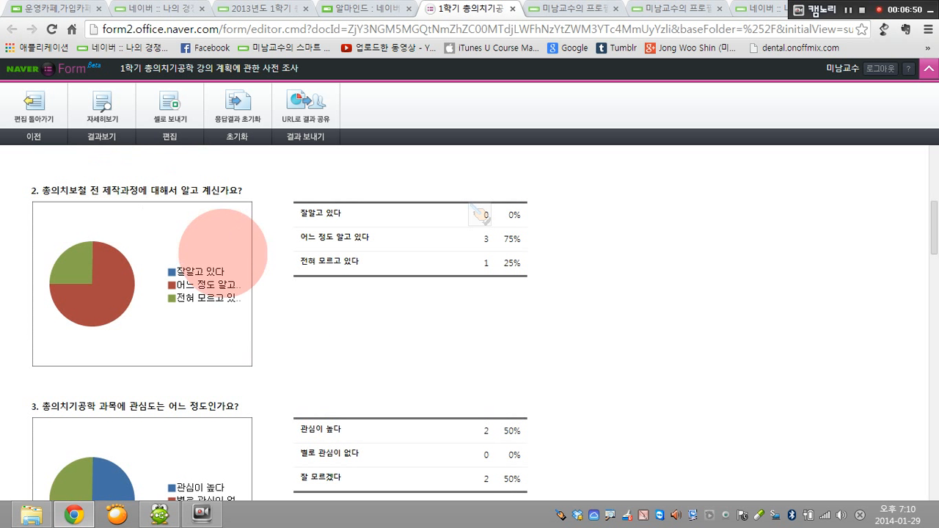
{"action": "scroll", "coordinate": [282, 328], "scroll_direction": "down", "scroll_amount": 1}
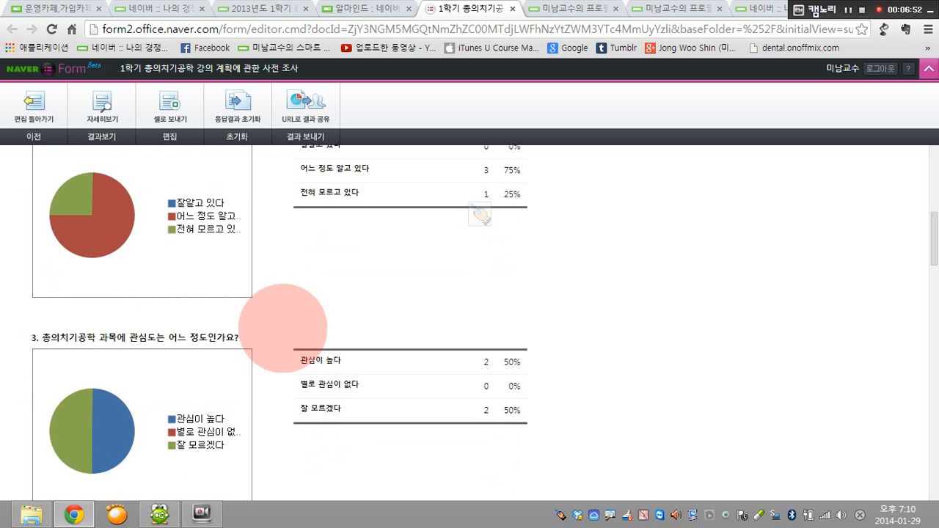
{"action": "scroll", "coordinate": [277, 325], "scroll_direction": "up", "scroll_amount": 1}
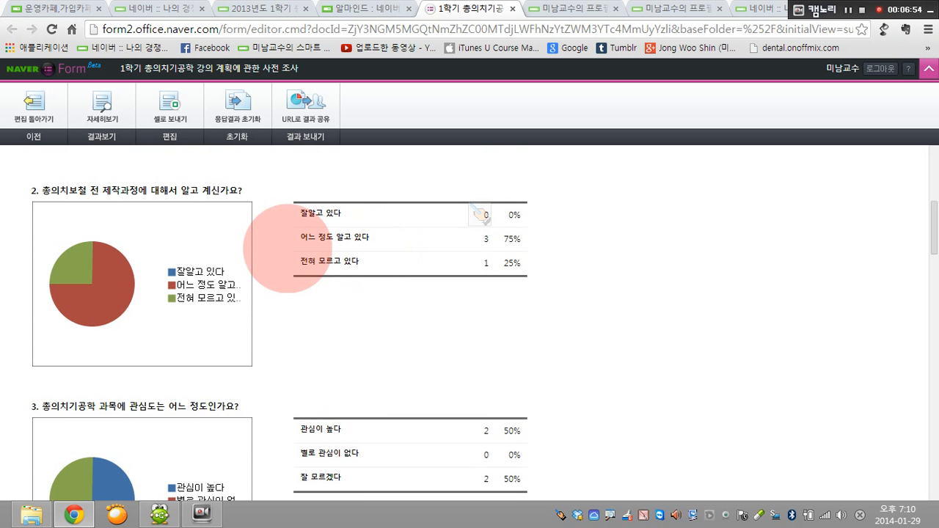
{"action": "scroll", "coordinate": [315, 314], "scroll_direction": "down", "scroll_amount": 2}
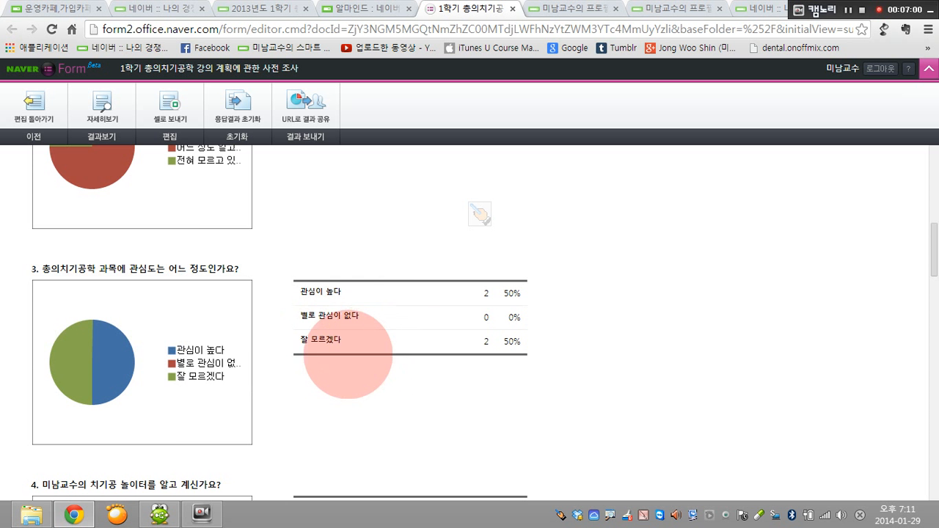
Step: Examine the summarized responses to questions 4 to 10 and the response trend graph
{"action": "scroll", "coordinate": [337, 367], "scroll_direction": "down", "scroll_amount": 6}
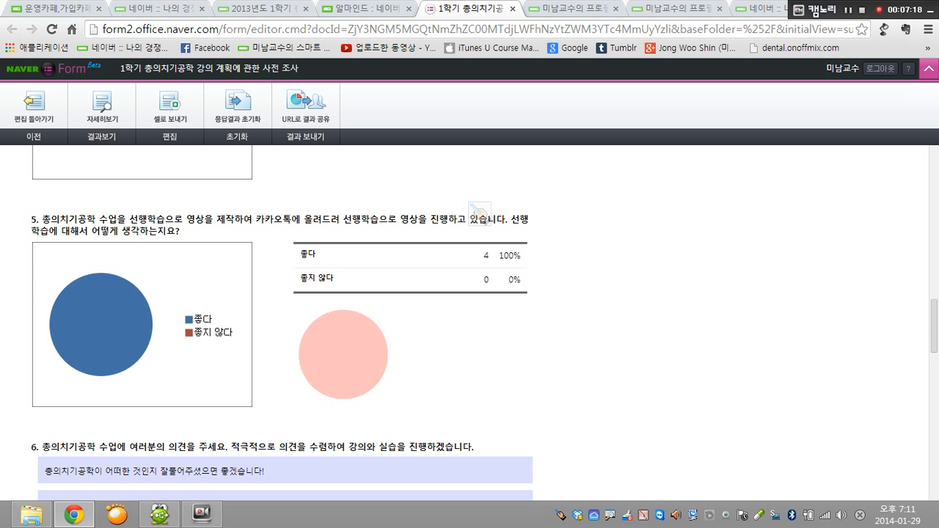
{"action": "scroll", "coordinate": [478, 213], "scroll_direction": "down", "scroll_amount": 2}
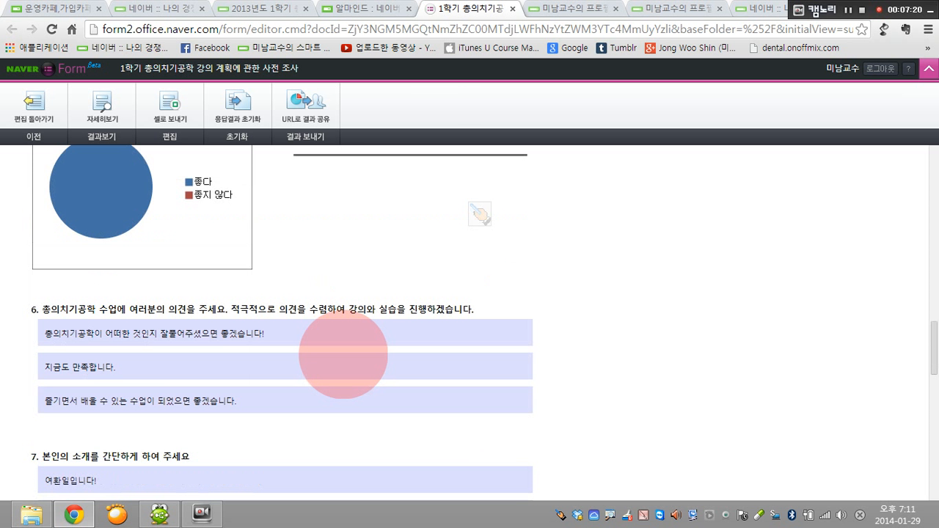
{"action": "scroll", "coordinate": [480, 213], "scroll_direction": "down", "scroll_amount": 2}
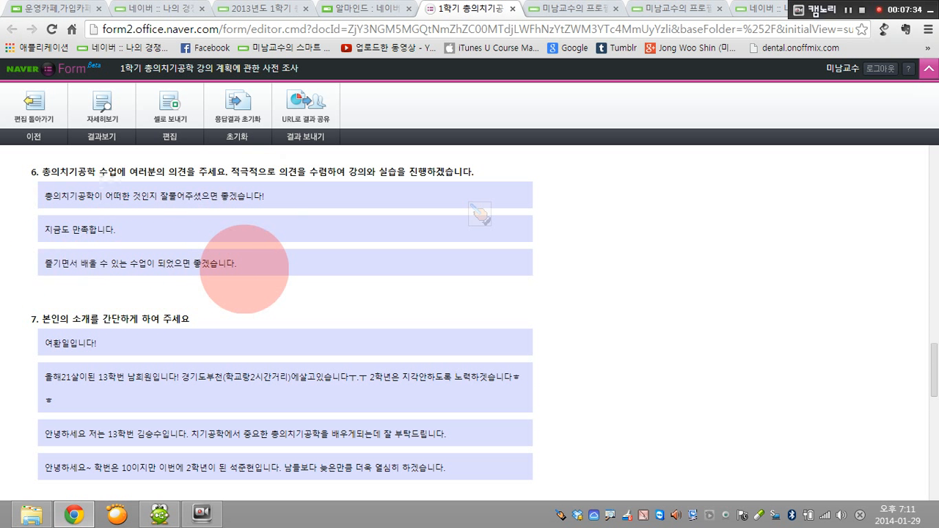
{"action": "scroll", "coordinate": [244, 269], "scroll_direction": "down", "scroll_amount": 2}
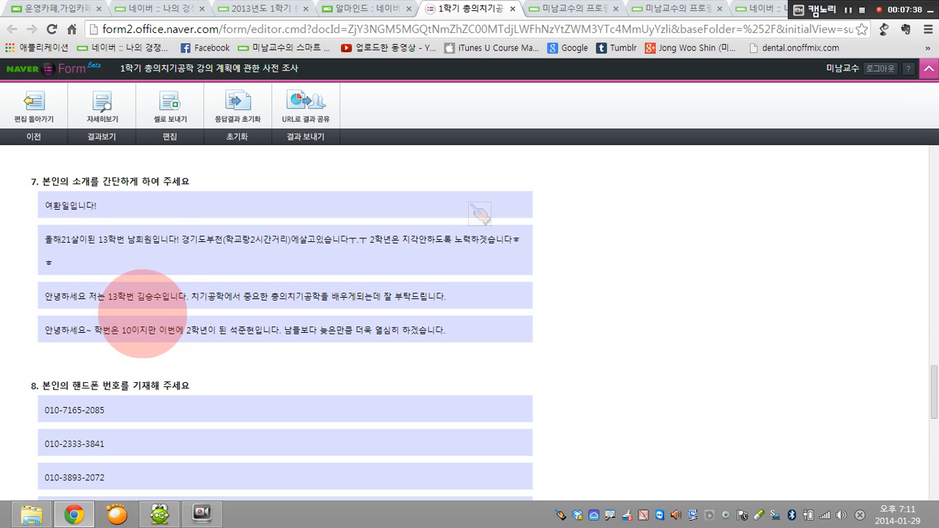
{"action": "scroll", "coordinate": [181, 305], "scroll_direction": "down", "scroll_amount": 2}
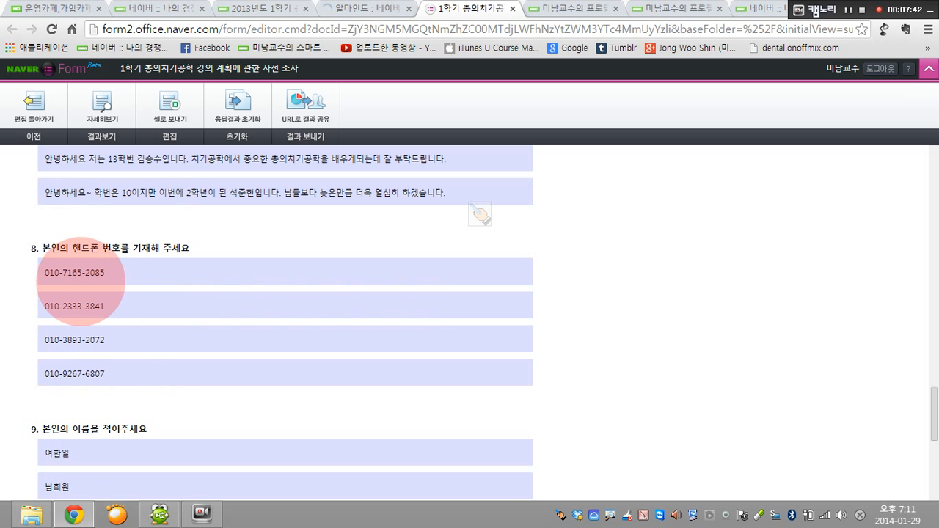
{"action": "scroll", "coordinate": [125, 389], "scroll_direction": "down", "scroll_amount": 5}
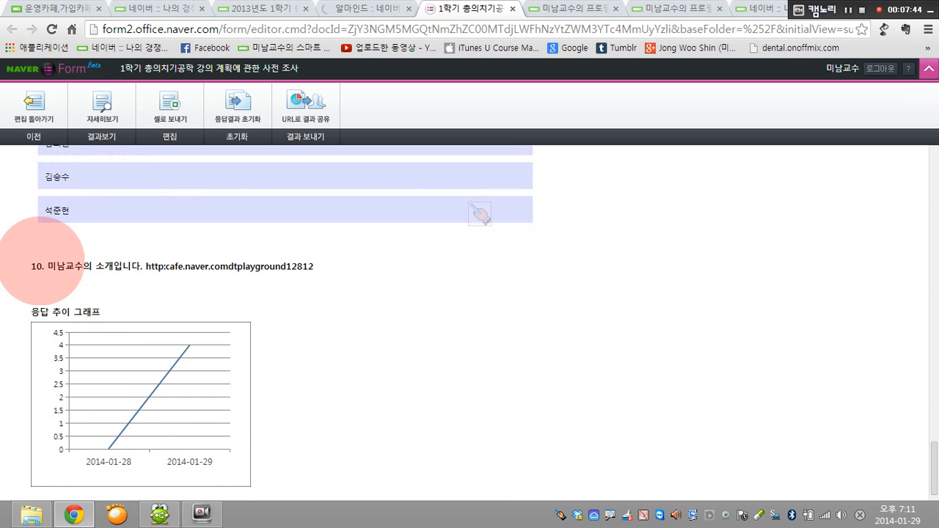
{"action": "scroll", "coordinate": [58, 279], "scroll_direction": "down", "scroll_amount": 1}
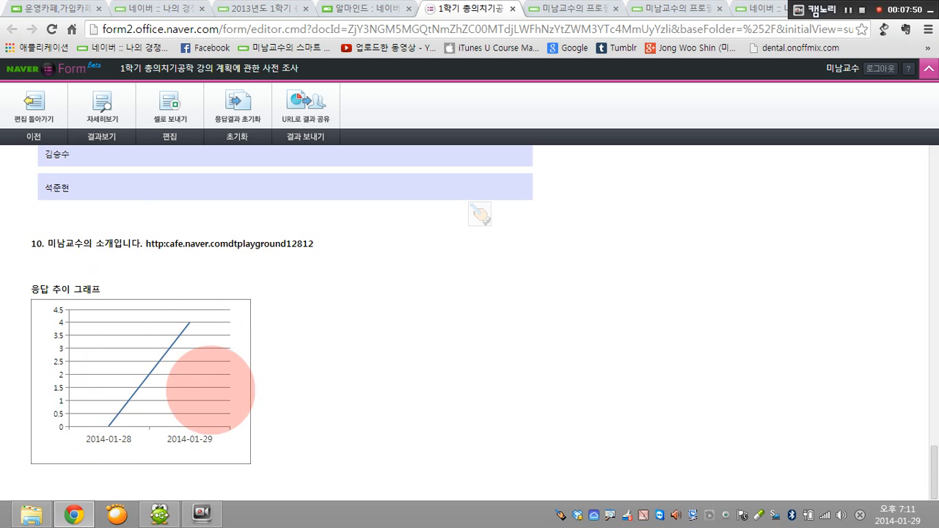
{"action": "scroll", "coordinate": [349, 390], "scroll_direction": "up", "scroll_amount": 5}
{"action": "scroll", "coordinate": [348, 391], "scroll_direction": "up", "scroll_amount": 15}
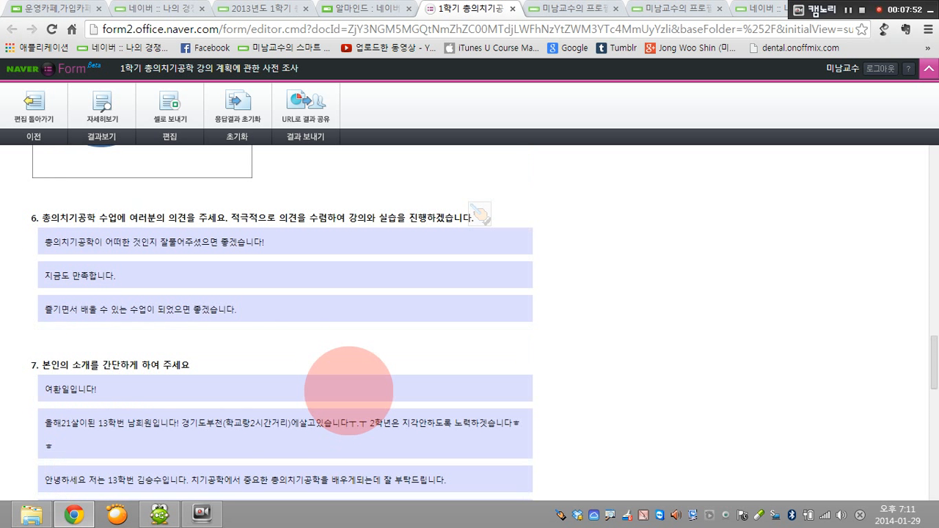
{"action": "scroll", "coordinate": [327, 389], "scroll_direction": "up", "scroll_amount": 3}
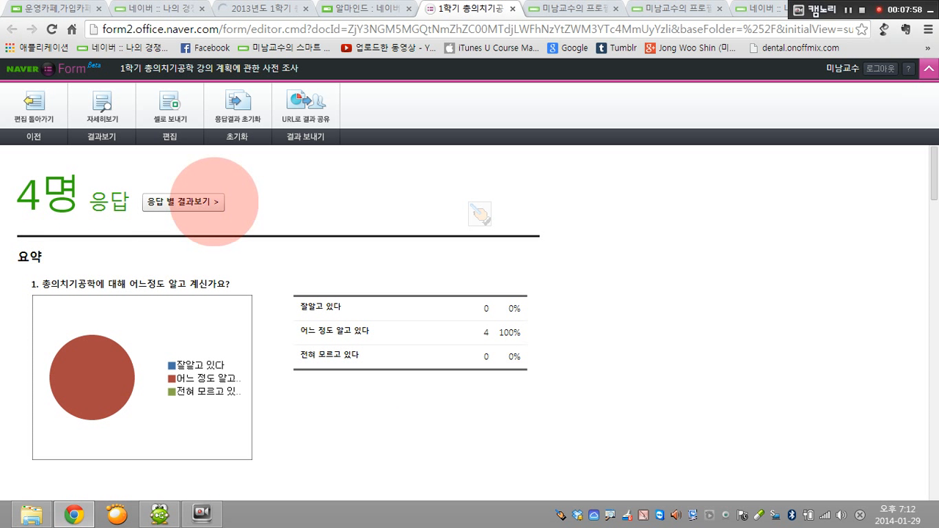
Step: Switch the summary to results per response (응답 별 결과보기) and look over the first respondent's answers
{"action": "left_click", "coordinate": [213, 202]}
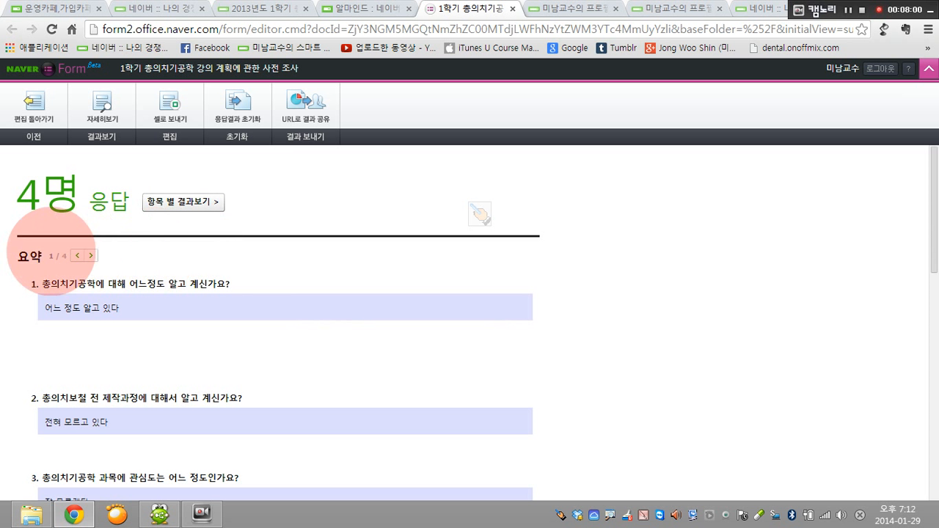
{"action": "scroll", "coordinate": [156, 325], "scroll_direction": "down", "scroll_amount": 3}
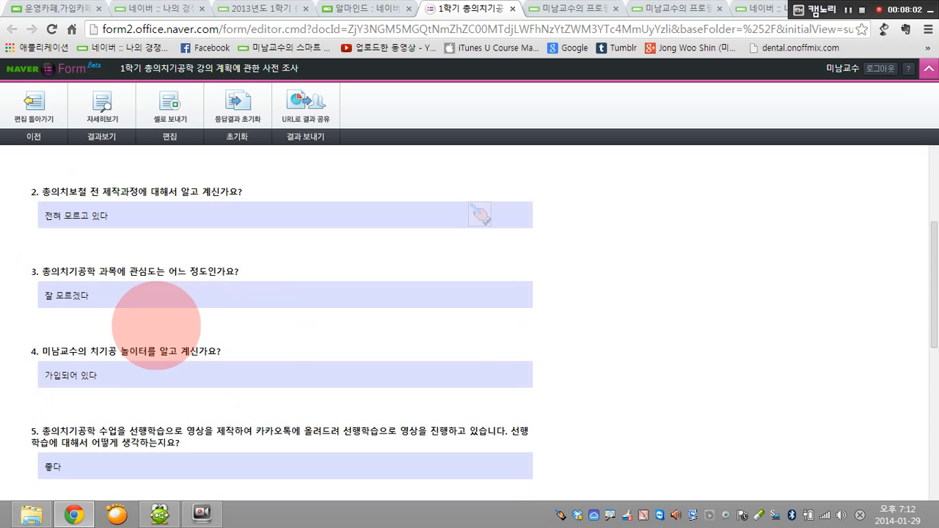
{"action": "scroll", "coordinate": [156, 325], "scroll_direction": "down", "scroll_amount": 4}
{"action": "scroll", "coordinate": [157, 325], "scroll_direction": "down", "scroll_amount": 2}
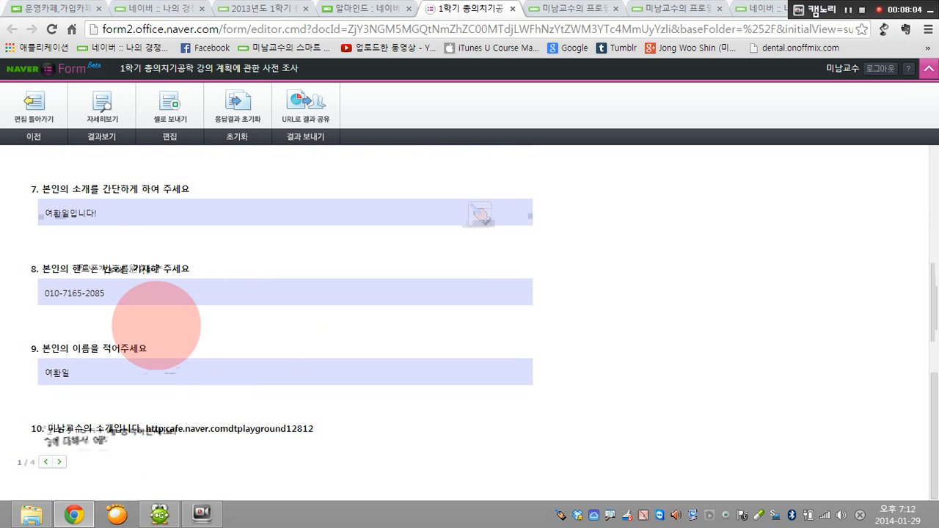
Step: Show the detailed response sheet and examine its columns from the timestamp through question 10
{"action": "scroll", "coordinate": [156, 325], "scroll_direction": "up", "scroll_amount": 10}
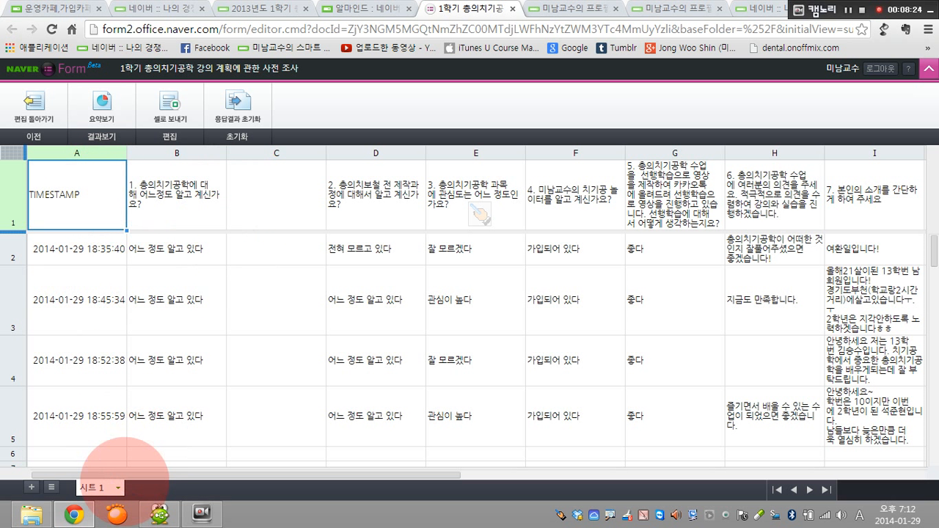
{"action": "left_click_drag", "start_coordinate": [126, 476], "coordinate": [425, 459]}
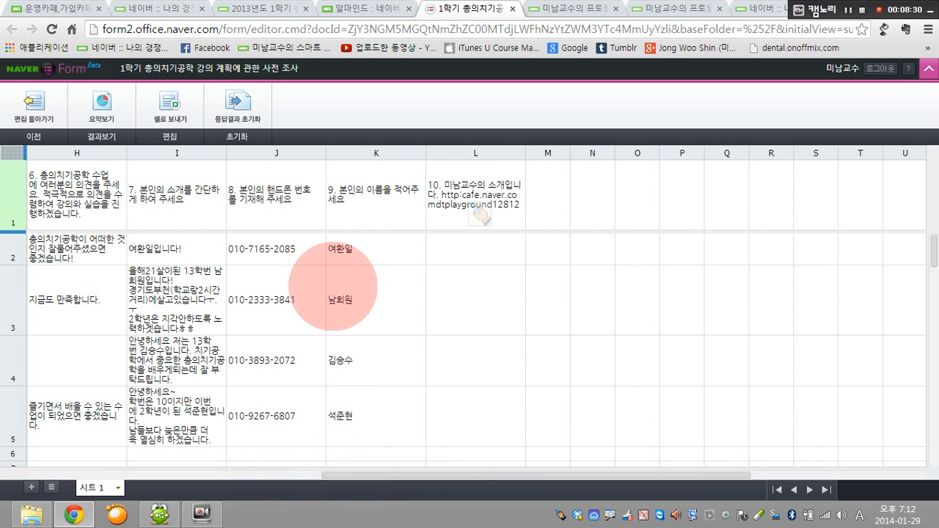
{"action": "left_click_drag", "start_coordinate": [341, 469], "coordinate": [204, 475]}
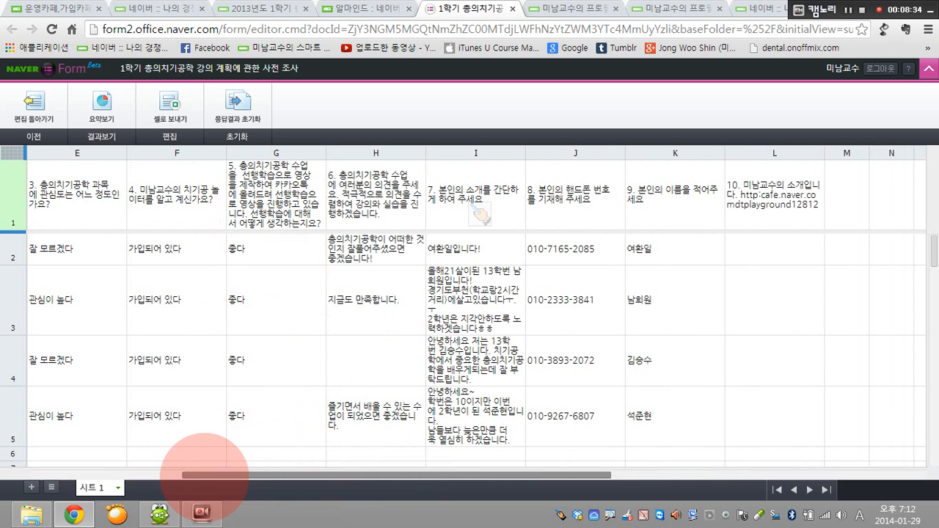
Step: Open the Naver Office form template gallery from the response sheet and dismiss the upgrade introduction popup
{"action": "left_click_drag", "start_coordinate": [290, 475], "coordinate": [101, 474]}
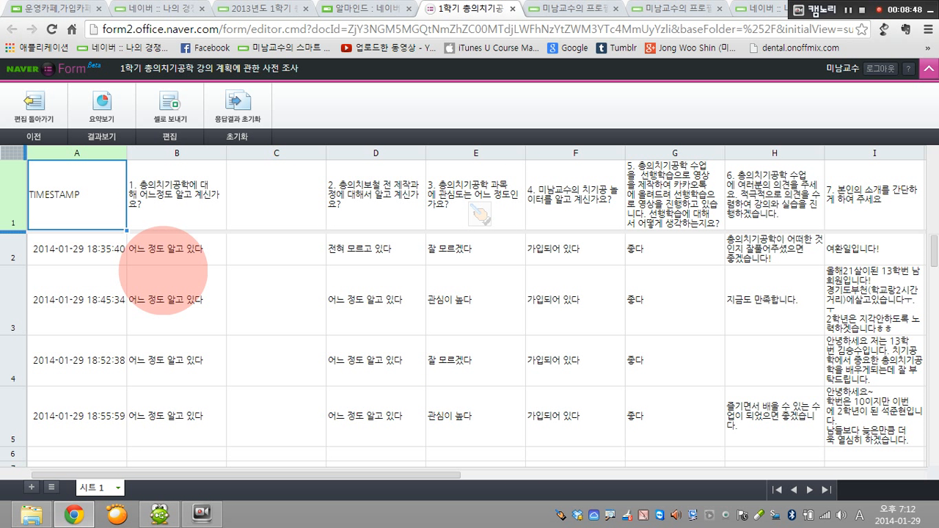
{"action": "left_click", "coordinate": [22, 69]}
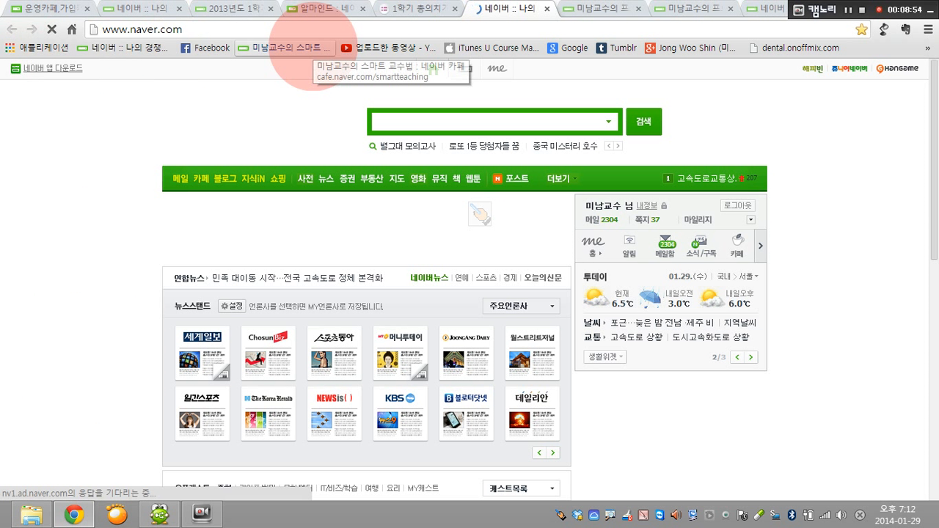
{"action": "left_click", "coordinate": [432, 10]}
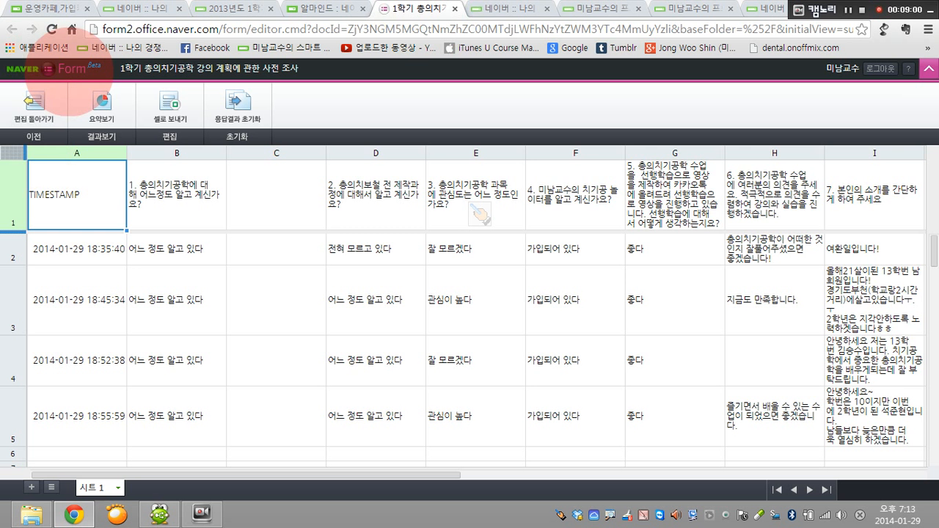
{"action": "left_click", "coordinate": [65, 70]}
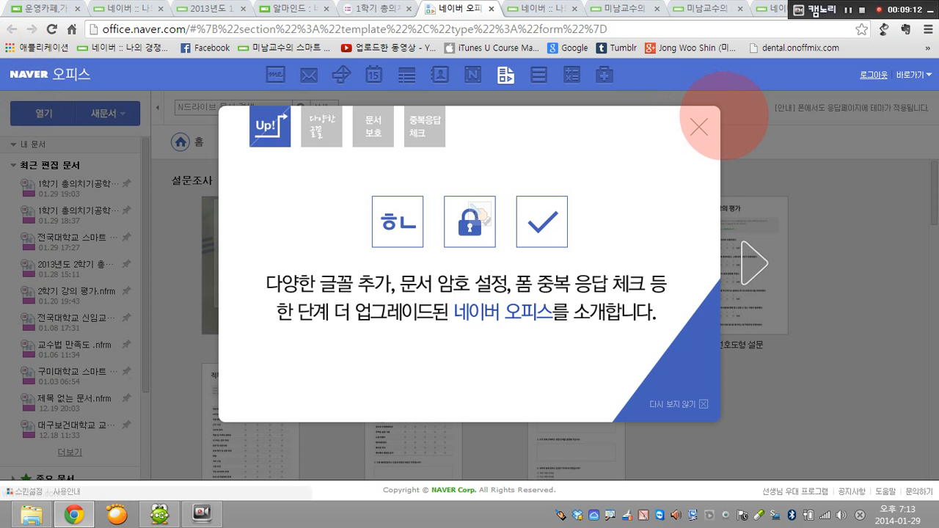
{"action": "left_click", "coordinate": [699, 127]}
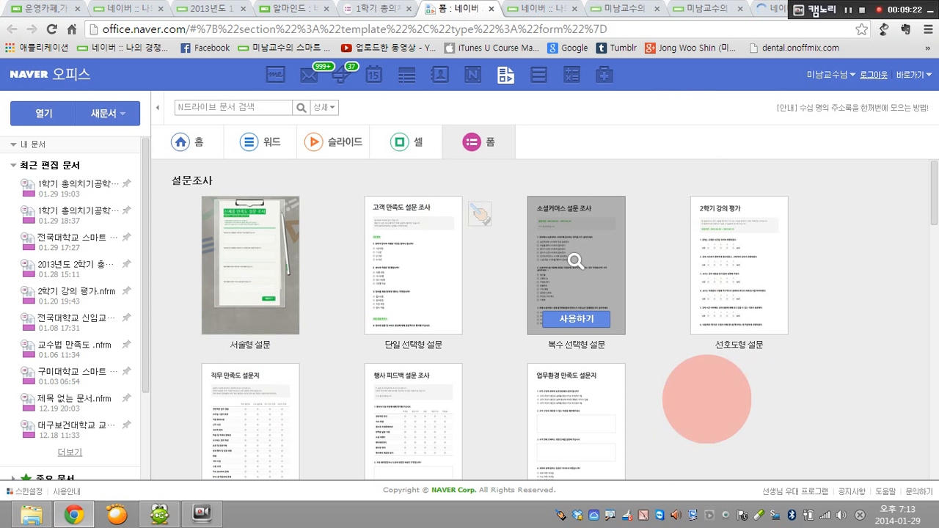
Step: Browse the survey templates, preview 복수 선택형 설문, create a new form from it and dismiss the duplicate-response tip
{"action": "scroll", "coordinate": [329, 237], "scroll_direction": "down", "scroll_amount": 2}
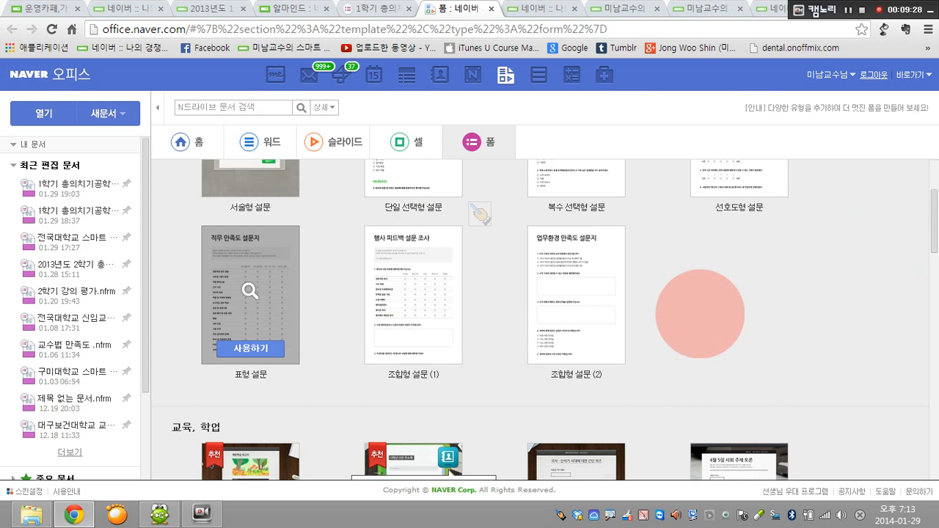
{"action": "left_click_drag", "start_coordinate": [935, 230], "coordinate": [935, 196]}
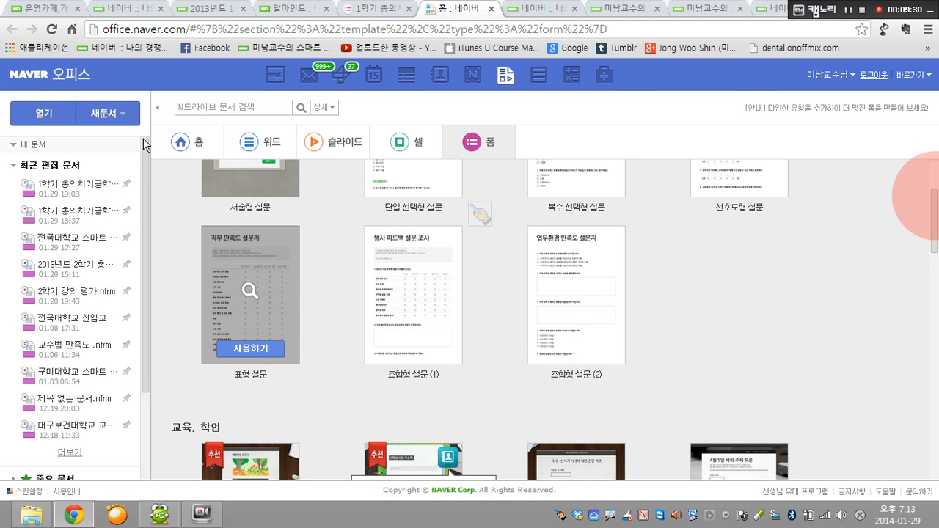
{"action": "scroll", "coordinate": [293, 289], "scroll_direction": "down", "scroll_amount": 4}
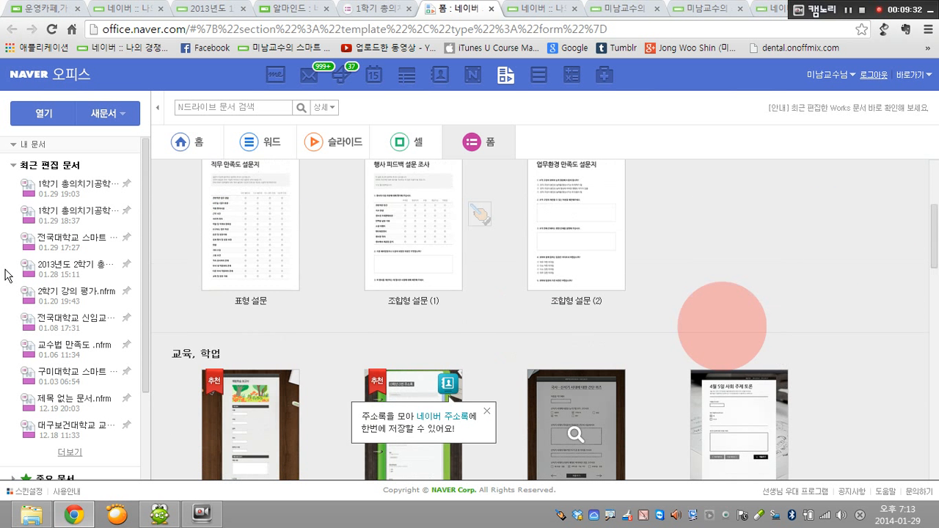
{"action": "scroll", "coordinate": [797, 314], "scroll_direction": "up", "scroll_amount": 5}
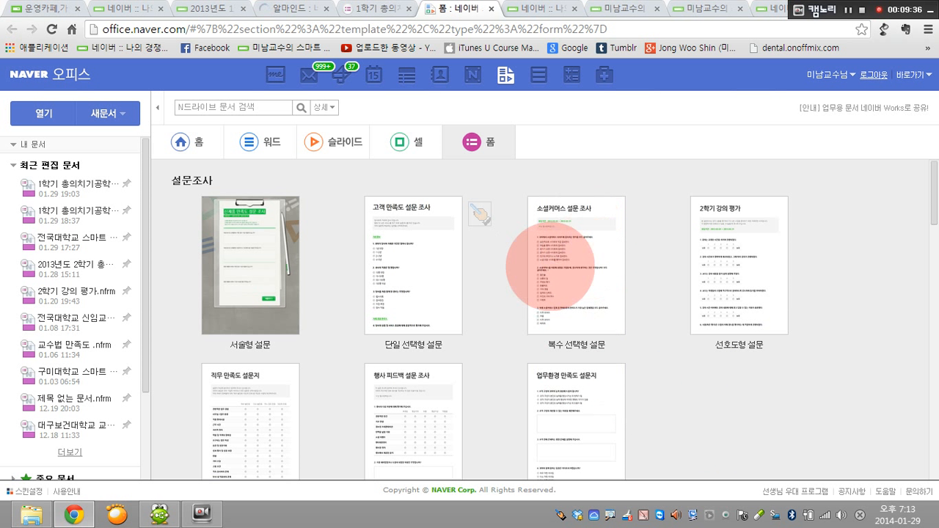
{"action": "mouse_move", "coordinate": [571, 262]}
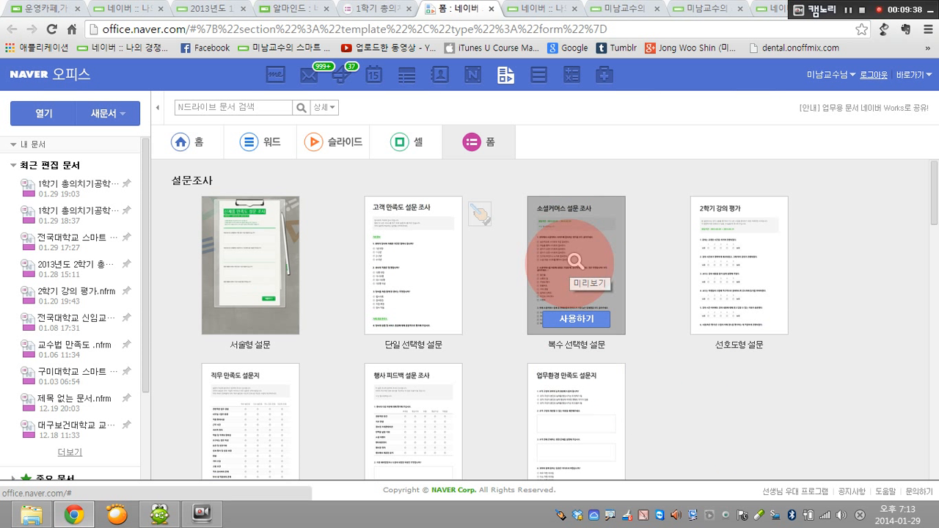
{"action": "left_click", "coordinate": [570, 262]}
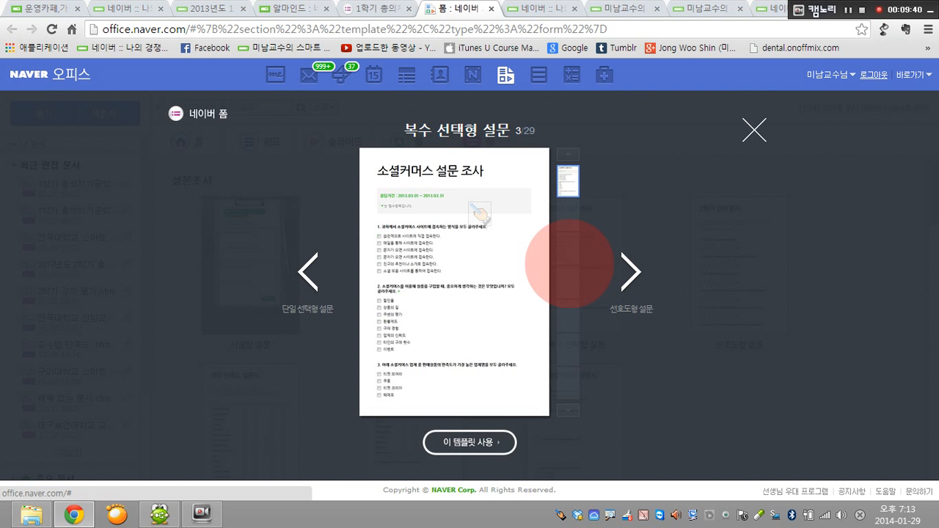
{"action": "left_click", "coordinate": [470, 442]}
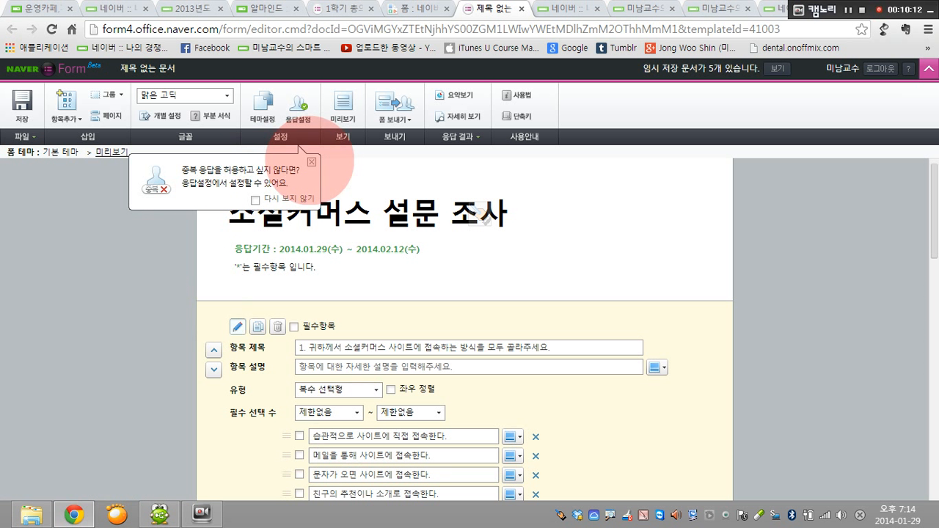
{"action": "left_click", "coordinate": [311, 161]}
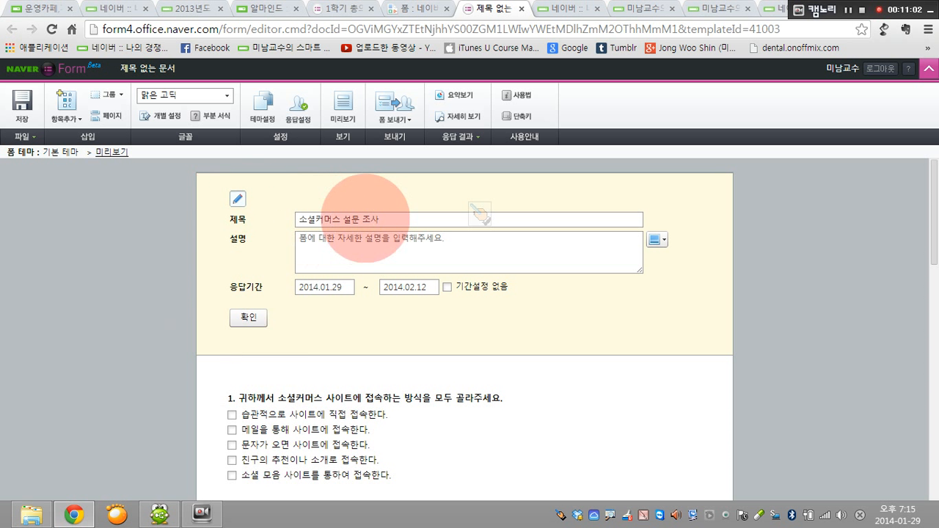
Step: Replace the form's title with "강의과목에 대한 설문조사"
{"action": "left_click", "coordinate": [237, 199]}
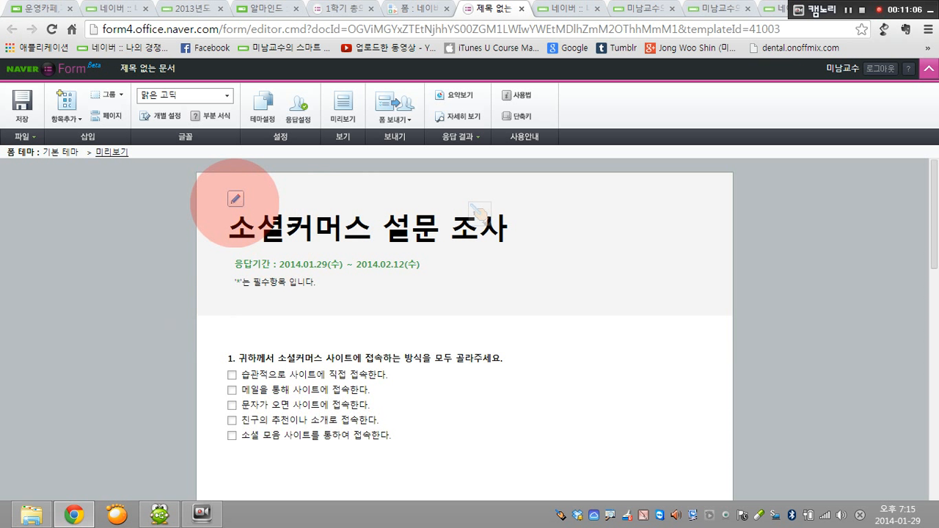
{"action": "left_click", "coordinate": [236, 199]}
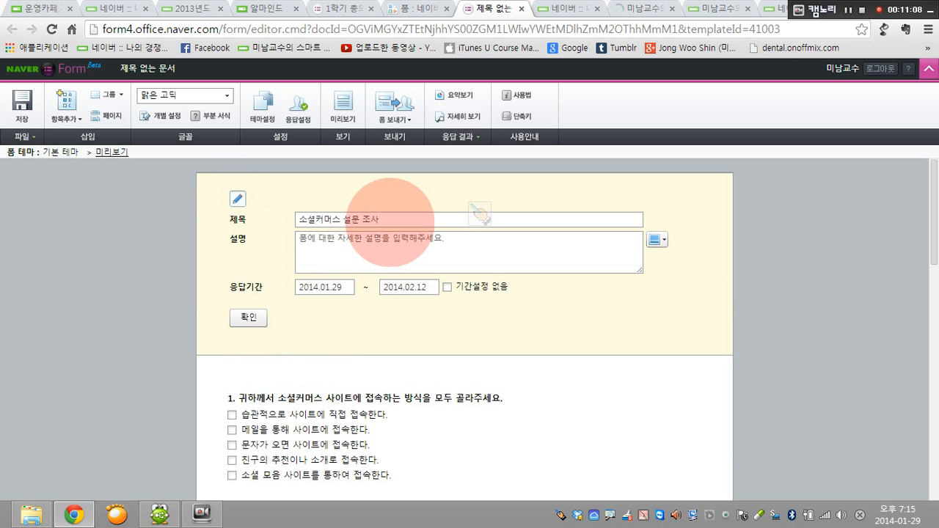
{"action": "triple_click", "coordinate": [302, 217]}
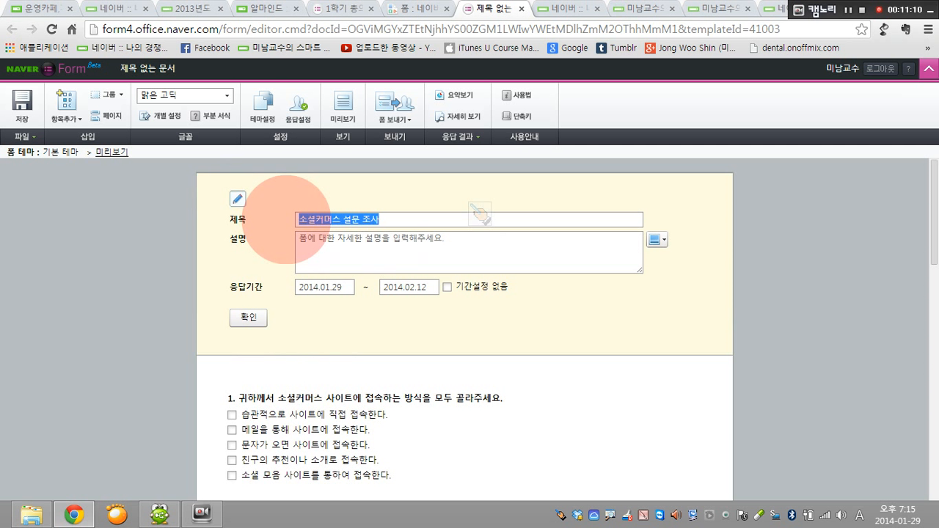
{"action": "type", "text": "rkddml"}
{"action": "key", "text": "BackSpace"}
{"action": "key", "text": "BackSpace"}
{"action": "key", "text": "BackSpace"}
{"action": "key", "text": "BackSpace"}
{"action": "key", "text": "BackSpace"}
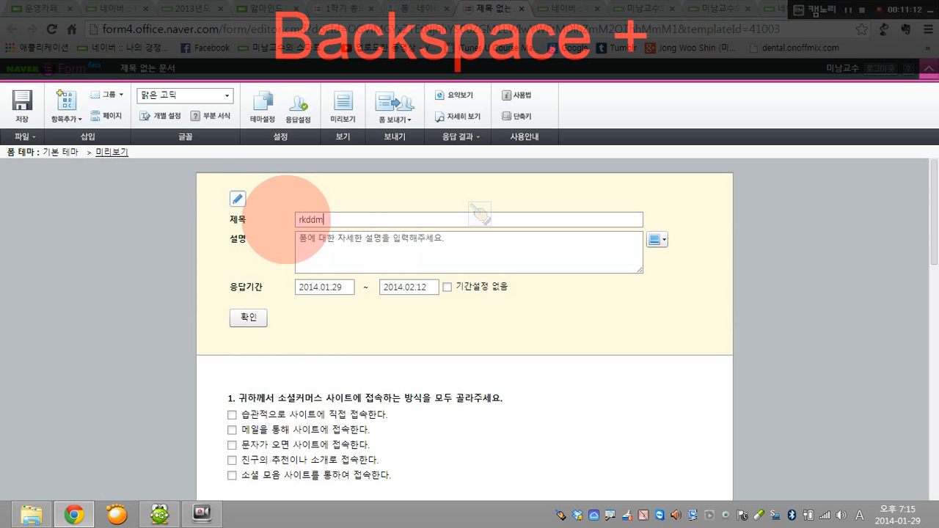
{"action": "key", "text": "BackSpace"}
{"action": "key", "text": "Hangul"}
{"action": "type", "text": "강"}
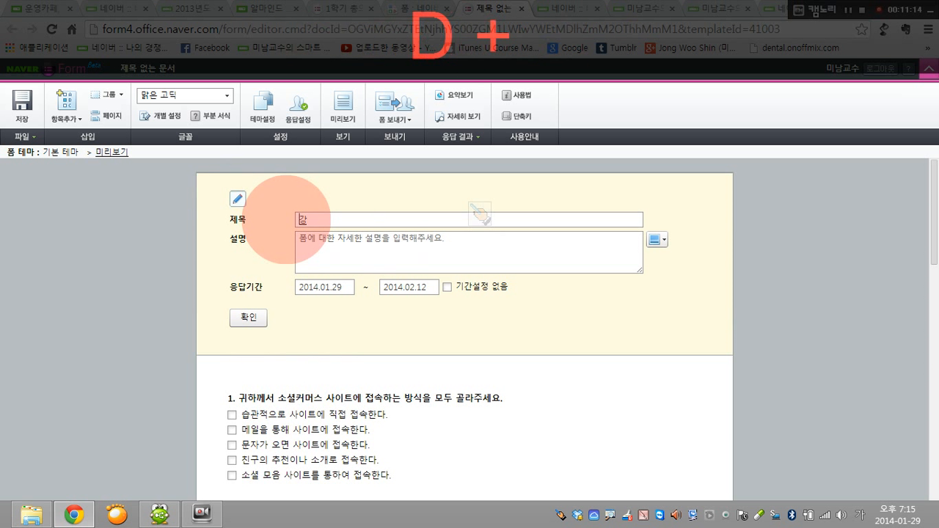
{"action": "type", "text": "의과목에 "}
{"action": "type", "text": "대한 설"}
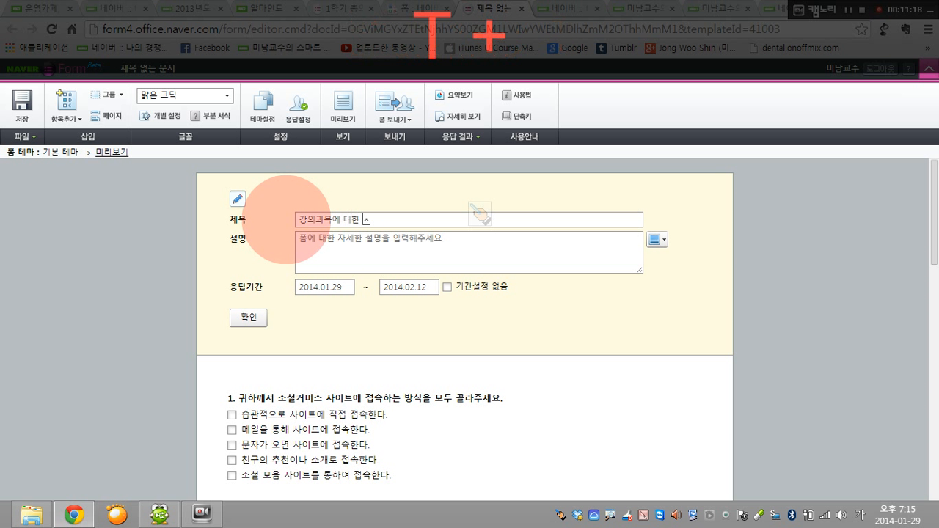
{"action": "type", "text": "문조"}
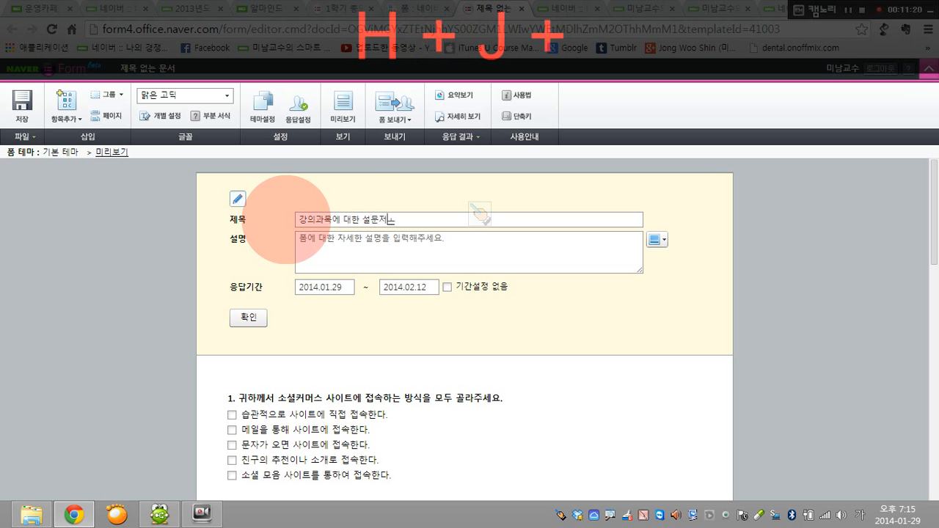
{"action": "key", "text": "BackSpace"}
{"action": "key", "text": "BackSpace"}
{"action": "type", "text": "조사"}
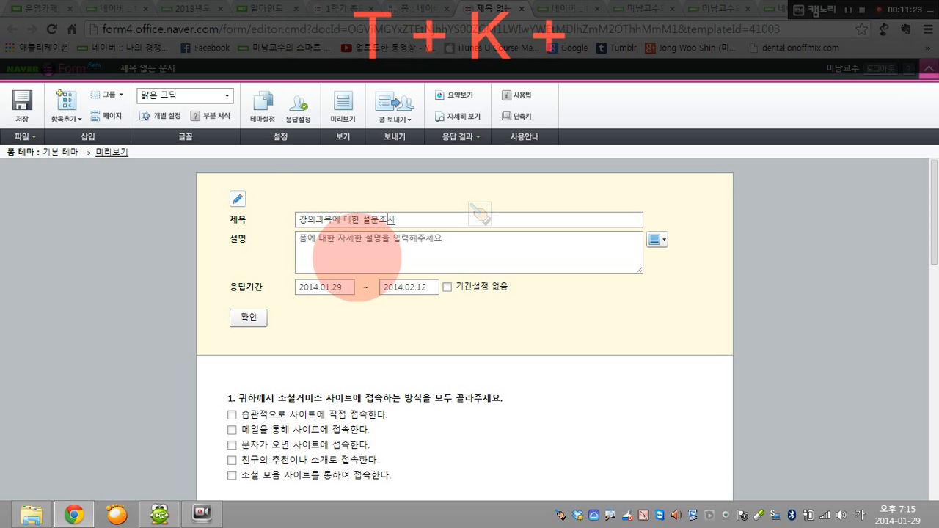
Step: Enter "설문을 하겠다 설명" as the form's description
{"action": "left_click", "coordinate": [374, 246]}
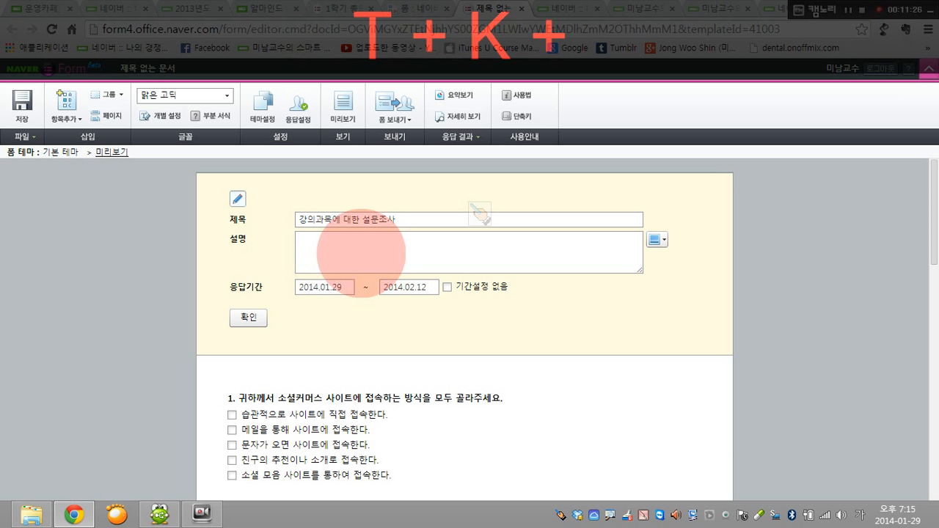
{"action": "type", "text": "설"}
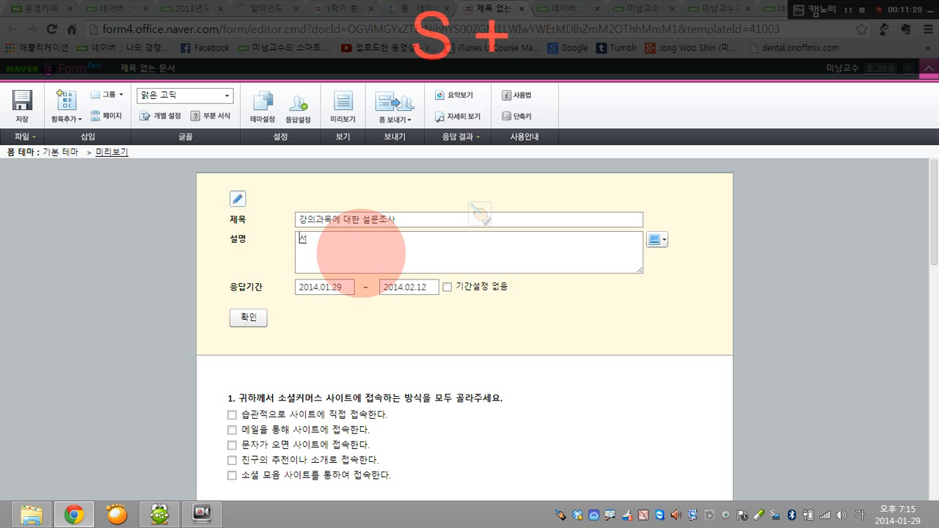
{"action": "type", "text": "문"}
{"action": "type", "text": "을 하게"}
{"action": "type", "text": "겠다"}
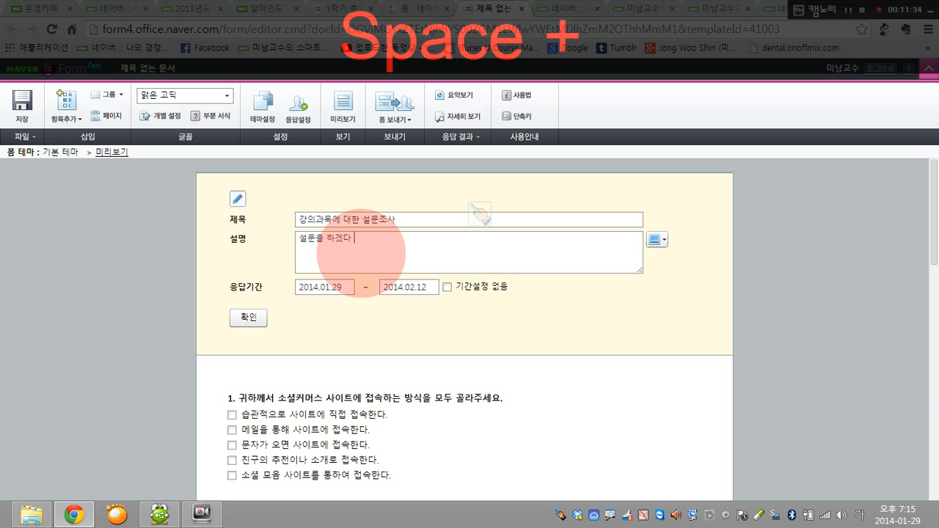
{"action": "type", "text": " 설명"}
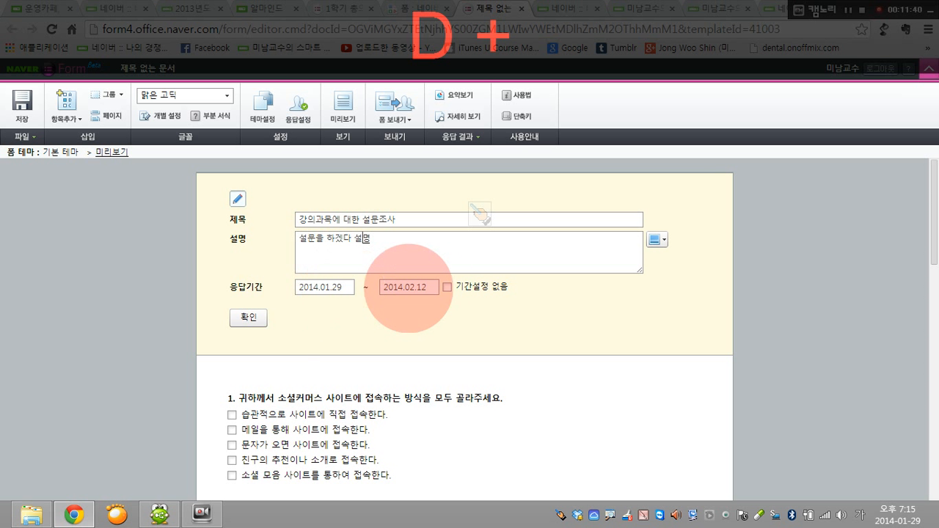
Step: Set the end of the response period to 2014.01.30 and apply the form header changes
{"action": "left_click", "coordinate": [424, 287]}
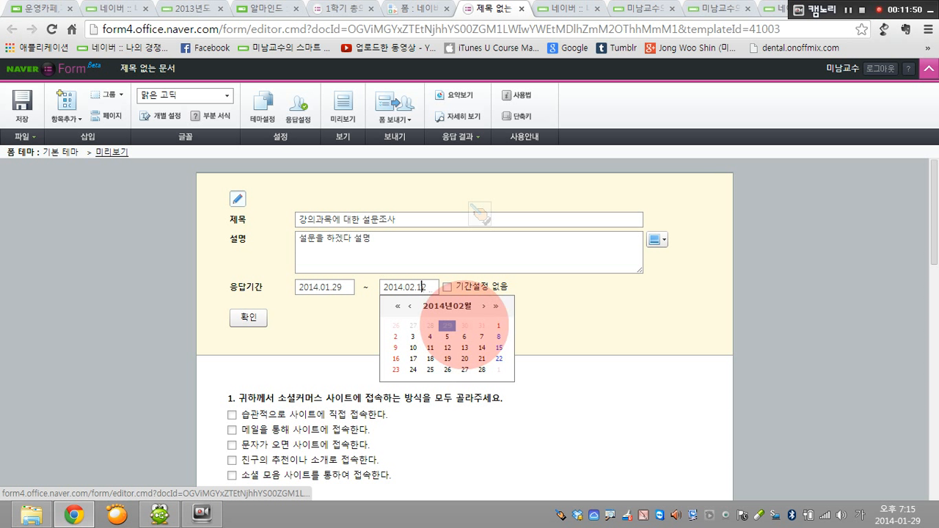
{"action": "left_click", "coordinate": [464, 325]}
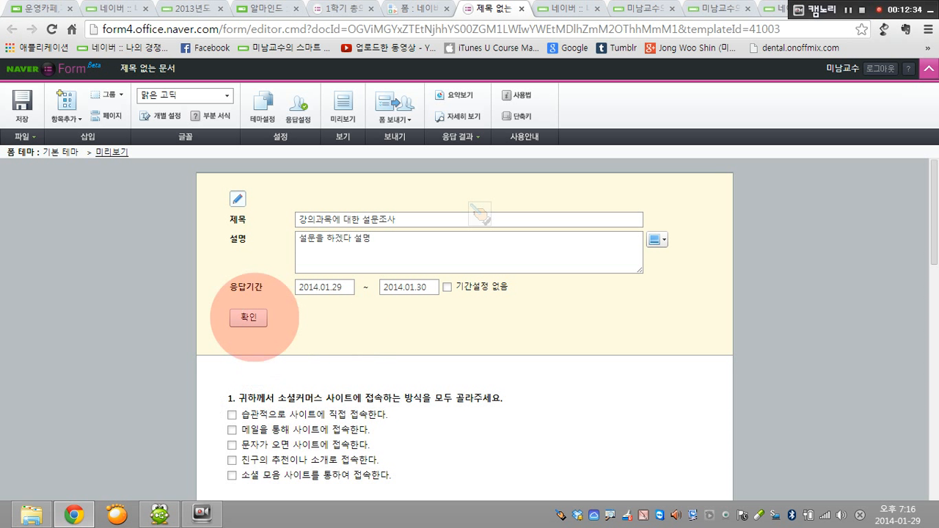
{"action": "left_click", "coordinate": [248, 317]}
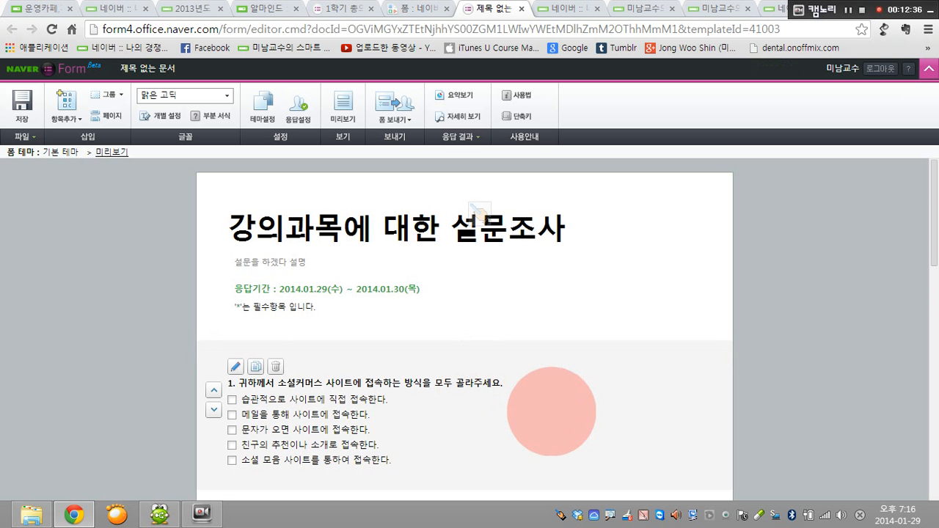
{"action": "scroll", "coordinate": [396, 379], "scroll_direction": "down", "scroll_amount": 1}
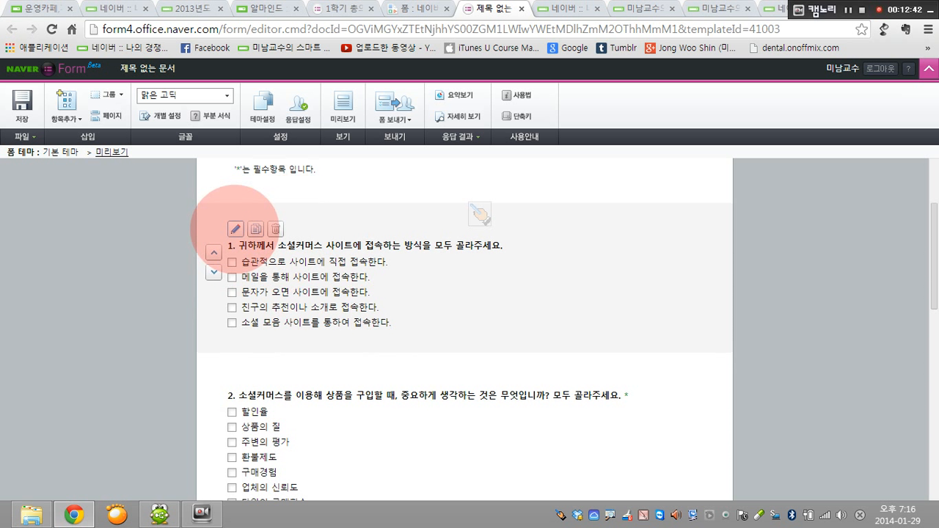
{"action": "left_click", "coordinate": [235, 229]}
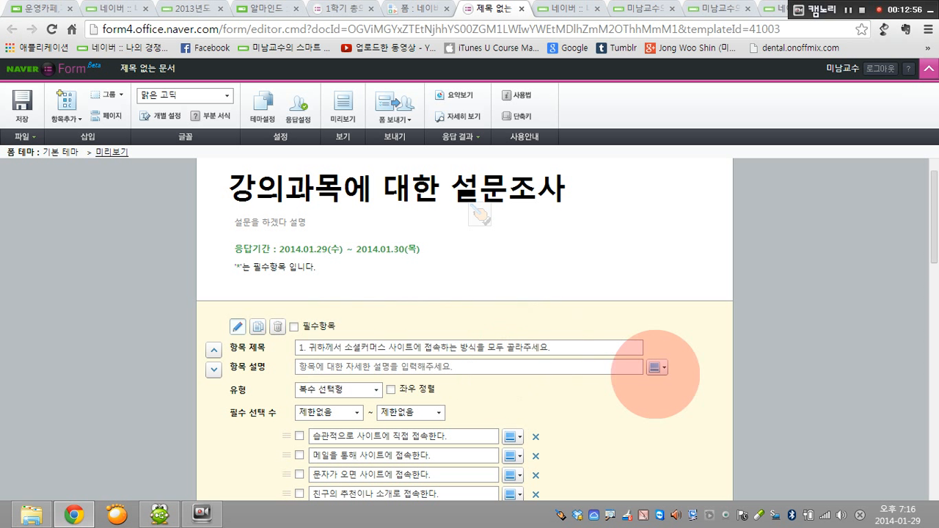
{"action": "left_click", "coordinate": [662, 368]}
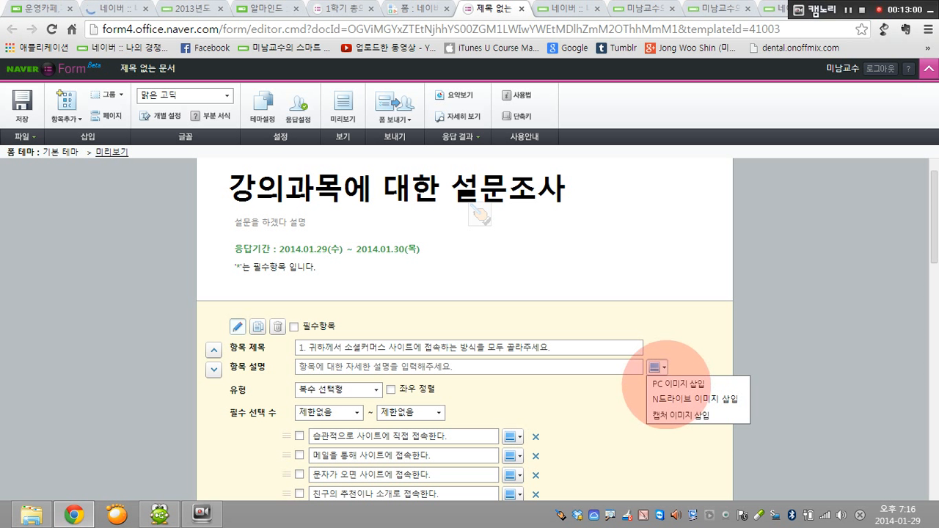
{"action": "left_click", "coordinate": [668, 383]}
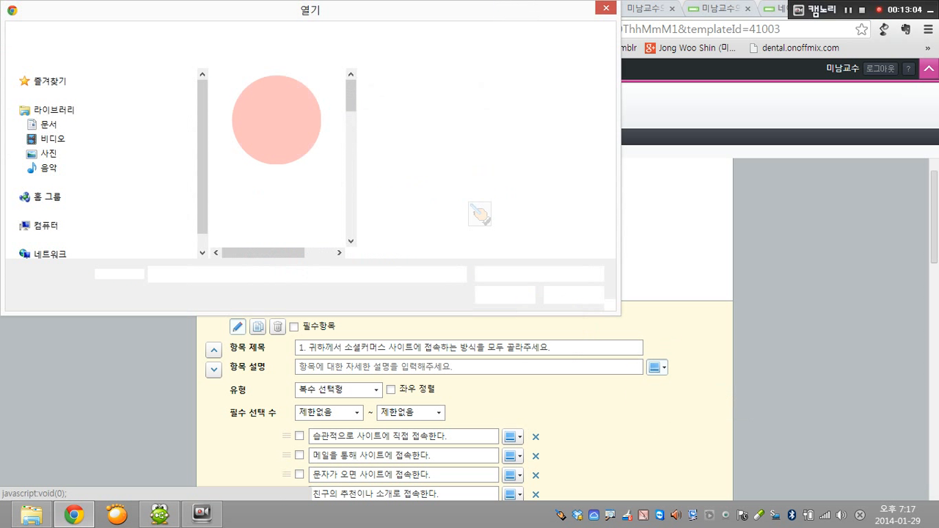
{"action": "left_click_drag", "start_coordinate": [352, 86], "coordinate": [351, 216]}
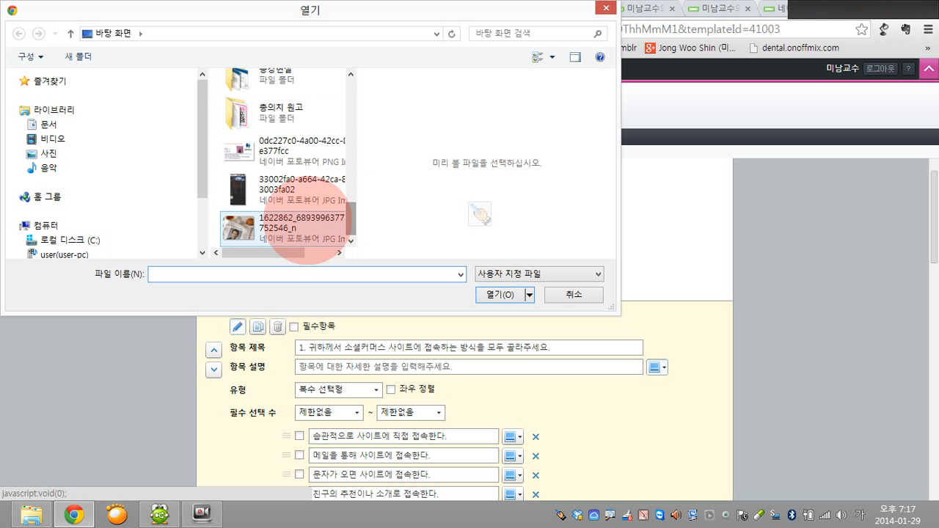
{"action": "left_click", "coordinate": [235, 227]}
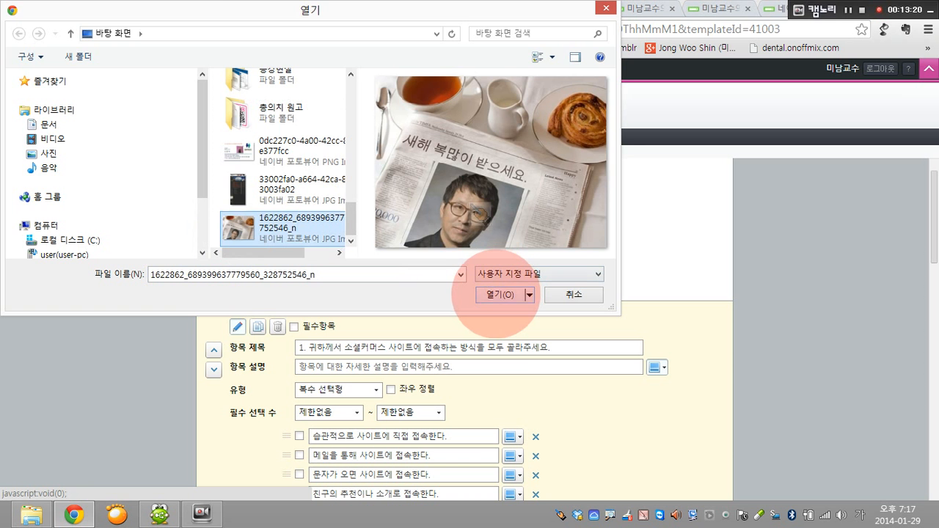
{"action": "left_click", "coordinate": [497, 294]}
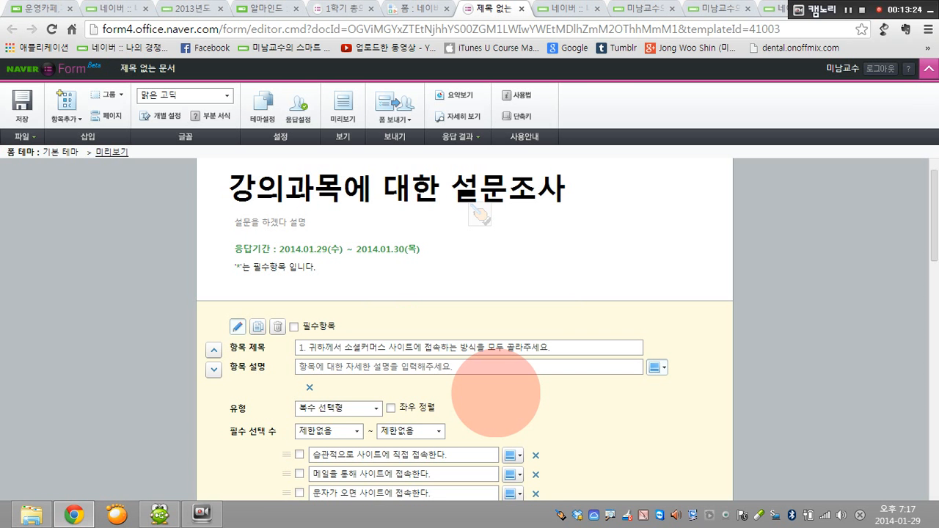
Step: Change question 1's answer type to 단일 선택형
{"action": "scroll", "coordinate": [633, 378], "scroll_direction": "down", "scroll_amount": 3}
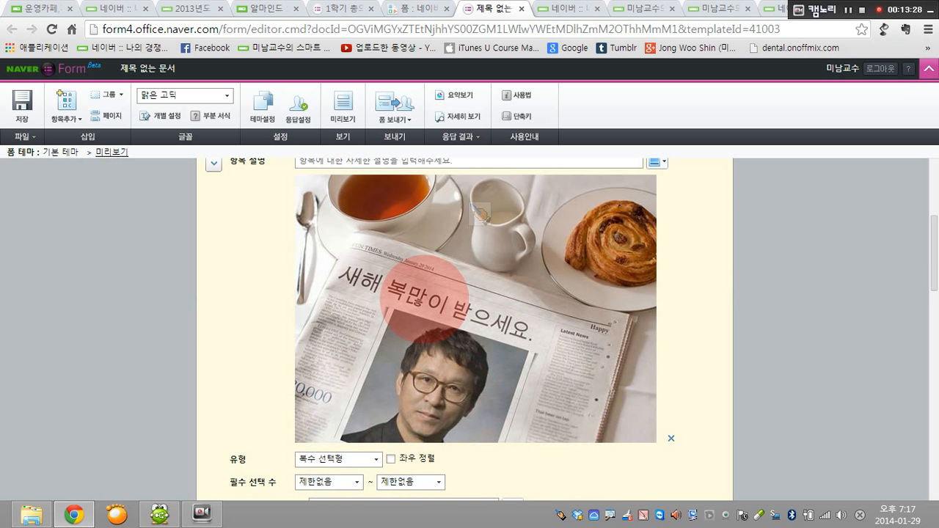
{"action": "scroll", "coordinate": [480, 213], "scroll_direction": "up", "scroll_amount": 3}
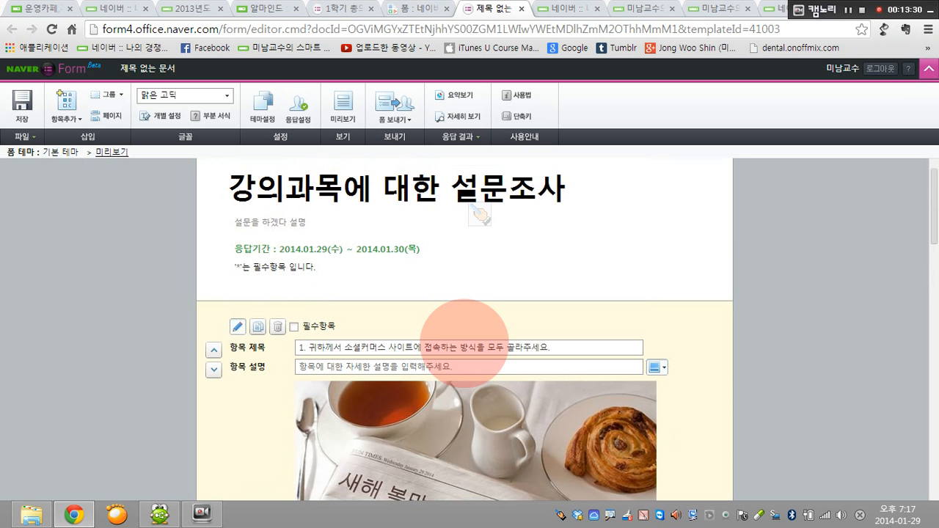
{"action": "scroll", "coordinate": [480, 213], "scroll_direction": "down", "scroll_amount": 2}
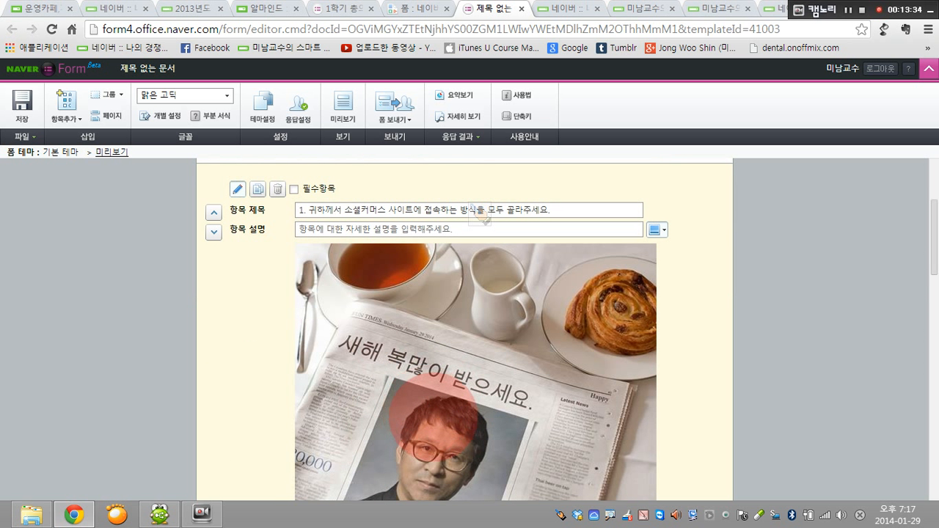
{"action": "scroll", "coordinate": [480, 213], "scroll_direction": "down", "scroll_amount": 2}
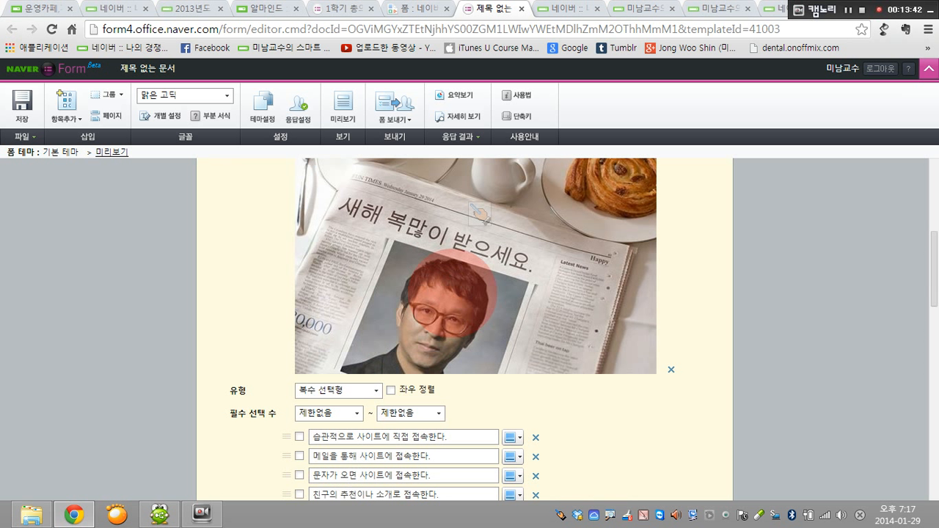
{"action": "scroll", "coordinate": [480, 213], "scroll_direction": "down", "scroll_amount": 2}
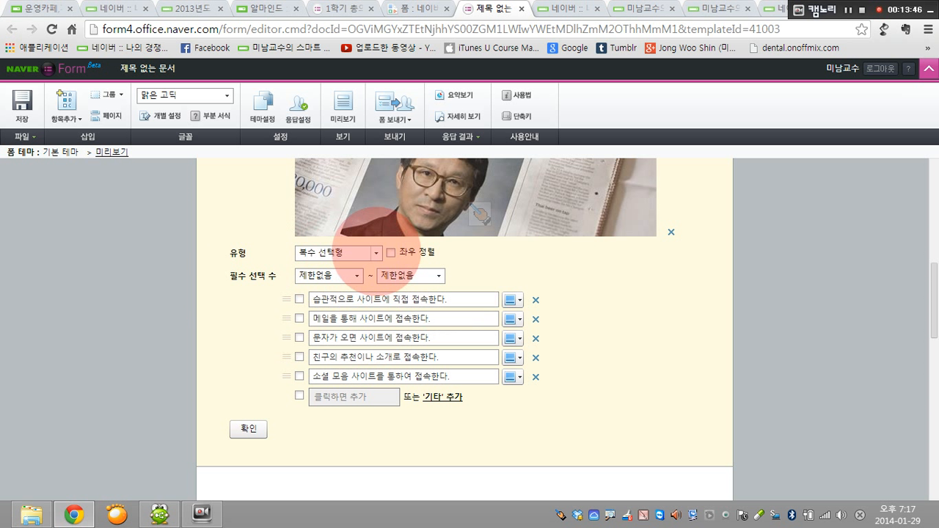
{"action": "left_click", "coordinate": [375, 253]}
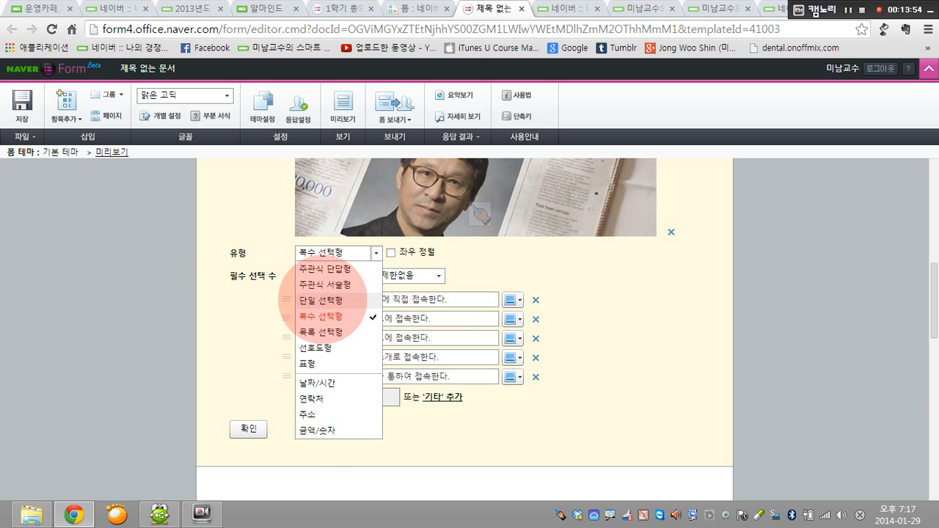
{"action": "left_click", "coordinate": [323, 301]}
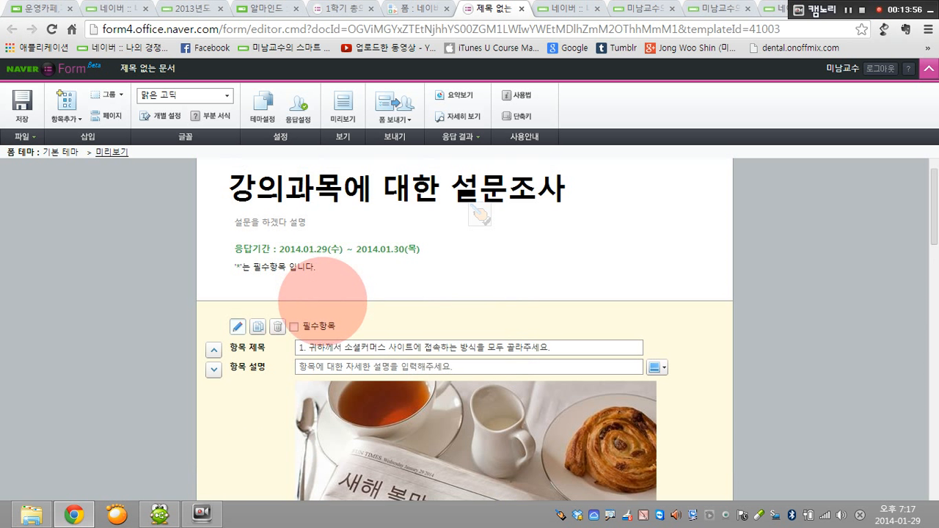
Step: Turn on 좌우 정렬 so question 1's answer options are laid out side by side
{"action": "scroll", "coordinate": [385, 308], "scroll_direction": "down", "scroll_amount": 4}
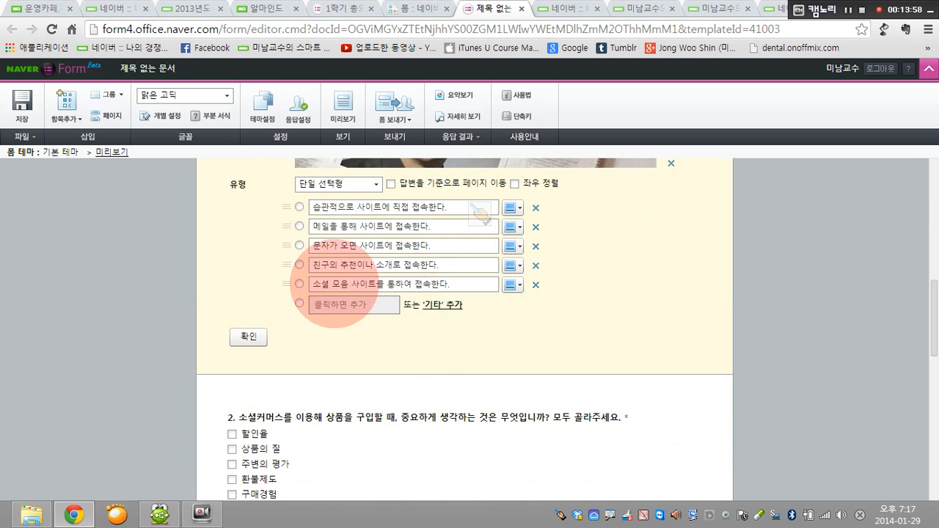
{"action": "scroll", "coordinate": [325, 262], "scroll_direction": "up", "scroll_amount": 3}
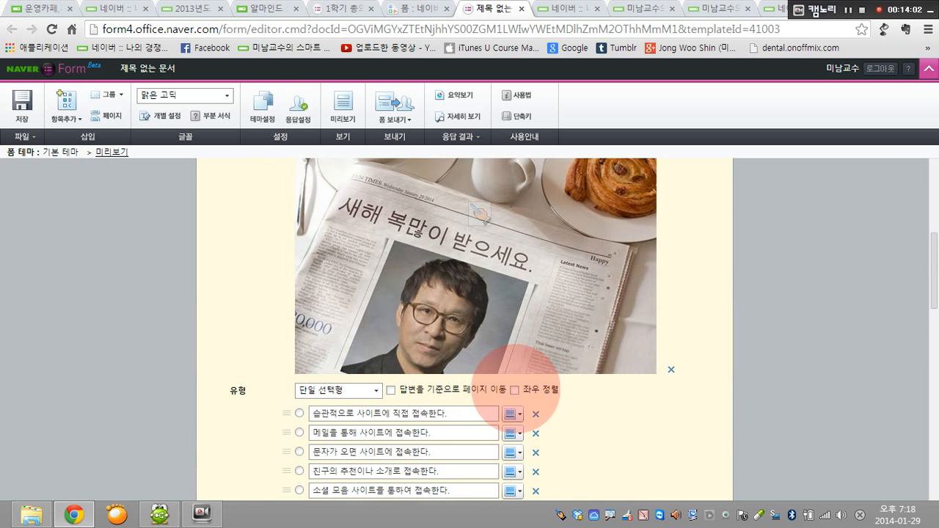
{"action": "left_click", "coordinate": [515, 389]}
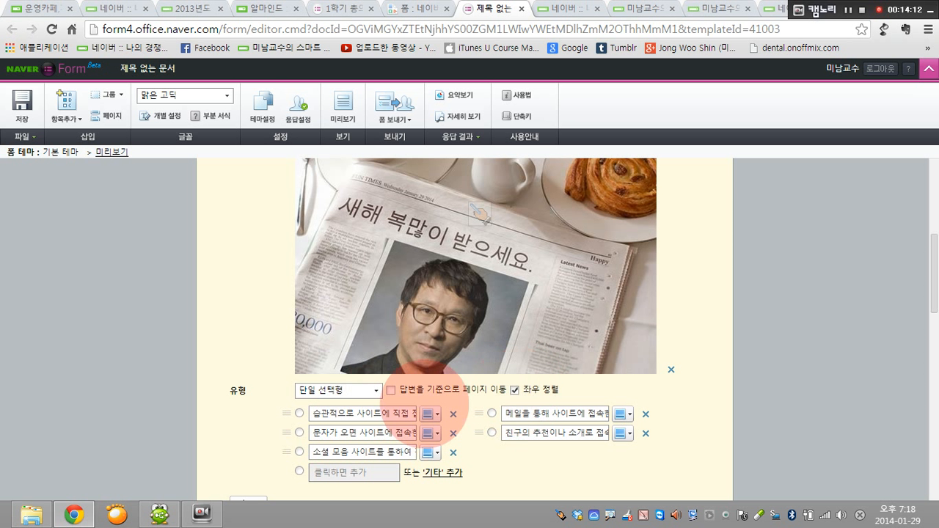
Step: Try to enable 답변을 기준으로 페이지 이동 for question 1, and apply the question's edits
{"action": "left_click", "coordinate": [392, 390]}
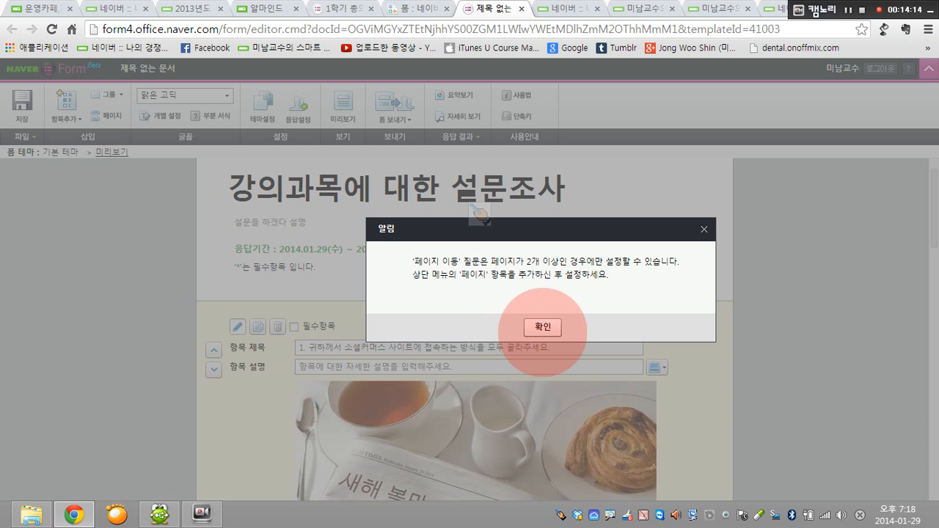
{"action": "left_click", "coordinate": [543, 327]}
{"action": "scroll", "coordinate": [528, 367], "scroll_direction": "down", "scroll_amount": 6}
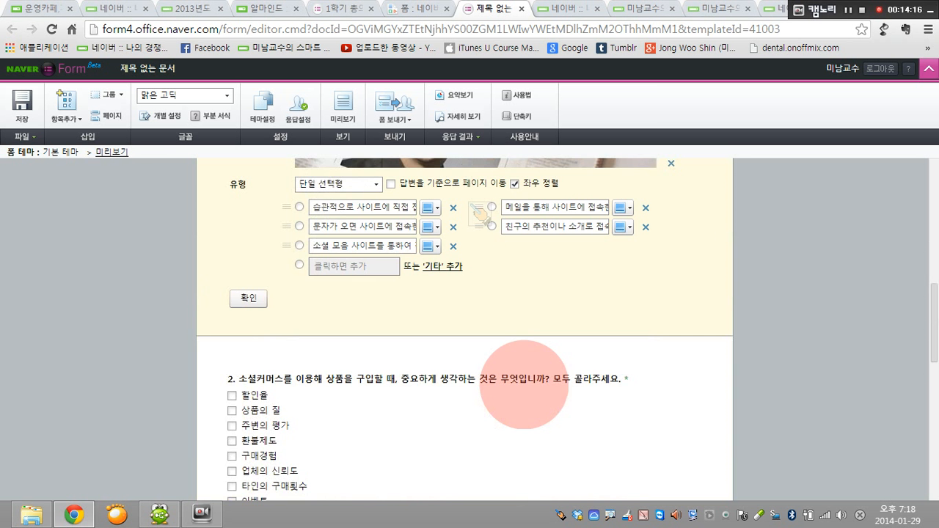
{"action": "scroll", "coordinate": [479, 212], "scroll_direction": "down", "scroll_amount": 1}
{"action": "scroll", "coordinate": [479, 212], "scroll_direction": "up", "scroll_amount": 3}
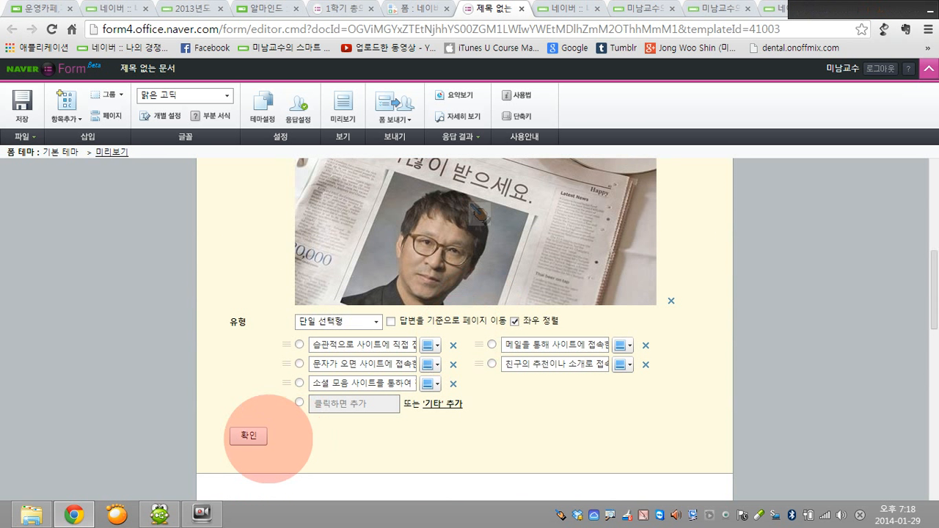
{"action": "left_click", "coordinate": [249, 436]}
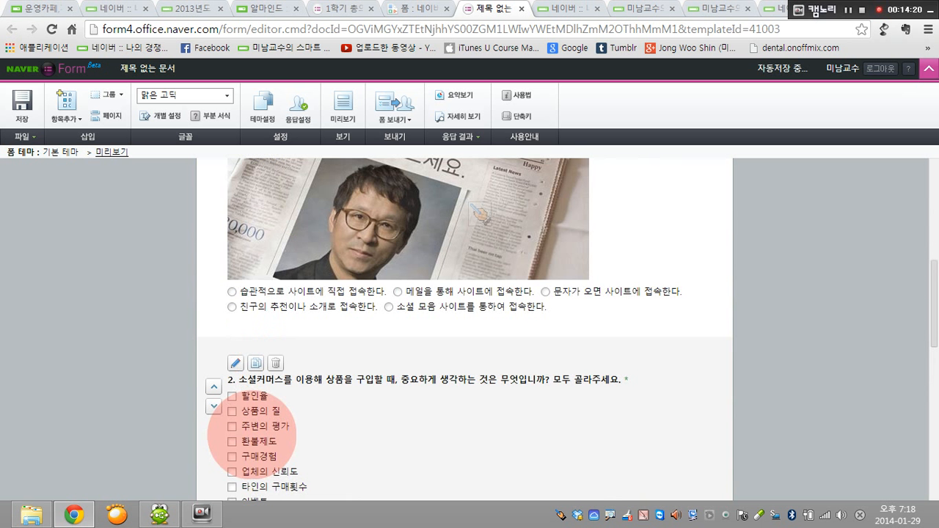
Step: Reopen question 1 for editing and add a '기타' answer option
{"action": "scroll", "coordinate": [479, 211], "scroll_direction": "up", "scroll_amount": 5}
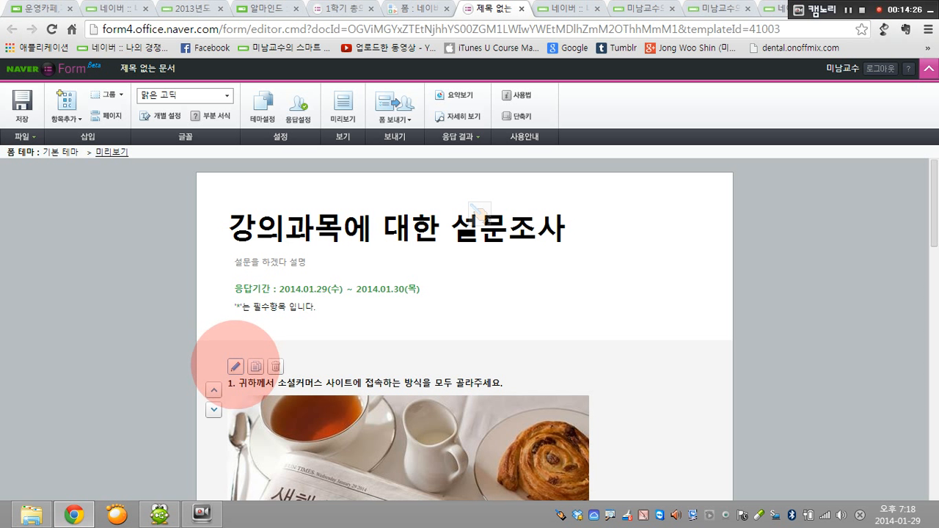
{"action": "left_click", "coordinate": [234, 365]}
{"action": "scroll", "coordinate": [511, 356], "scroll_direction": "down", "scroll_amount": 4}
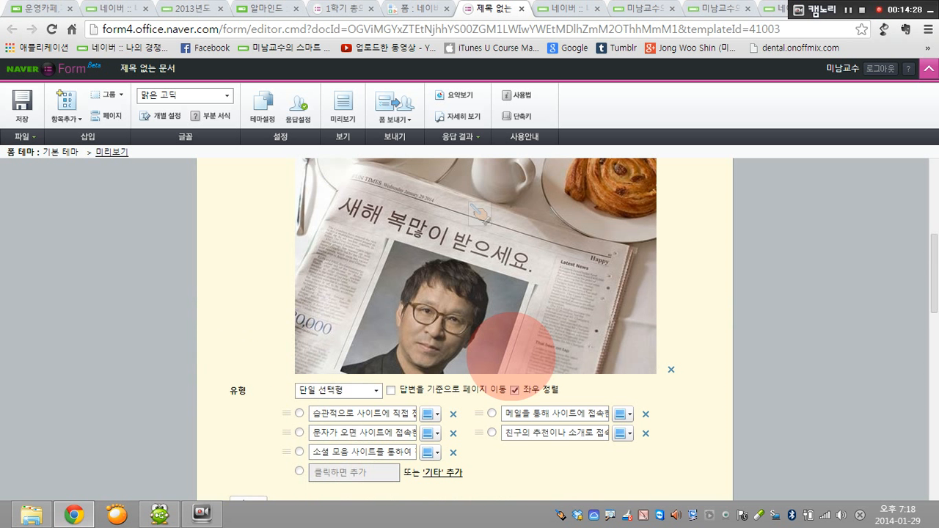
{"action": "scroll", "coordinate": [511, 356], "scroll_direction": "down", "scroll_amount": 3}
{"action": "scroll", "coordinate": [485, 339], "scroll_direction": "up", "scroll_amount": 3}
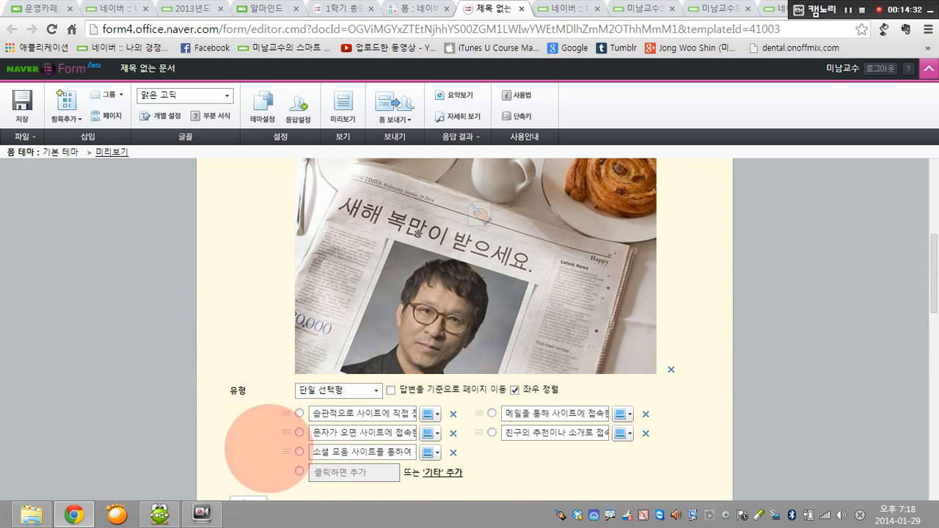
{"action": "left_click", "coordinate": [442, 472]}
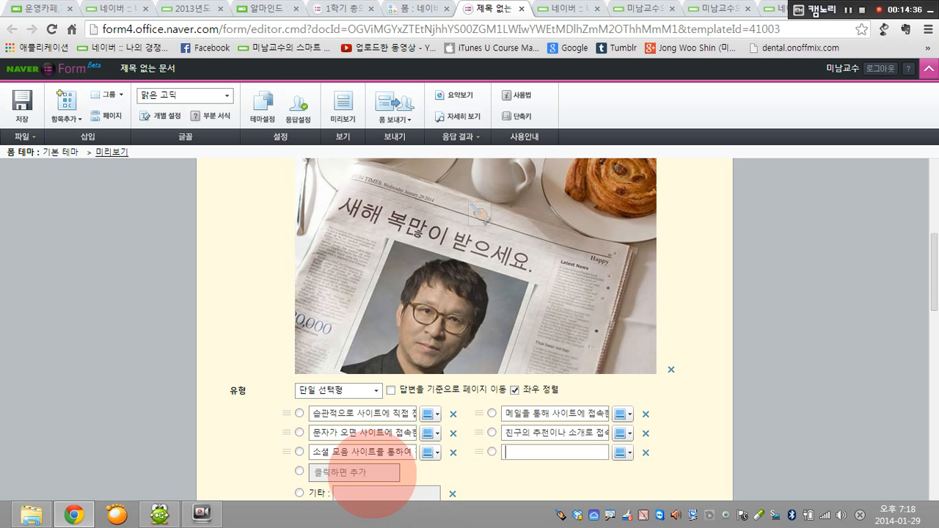
Step: Add another answer option with the text "소셜" to question 1
{"action": "scroll", "coordinate": [371, 440], "scroll_direction": "down", "scroll_amount": 4}
{"action": "left_click", "coordinate": [330, 196]}
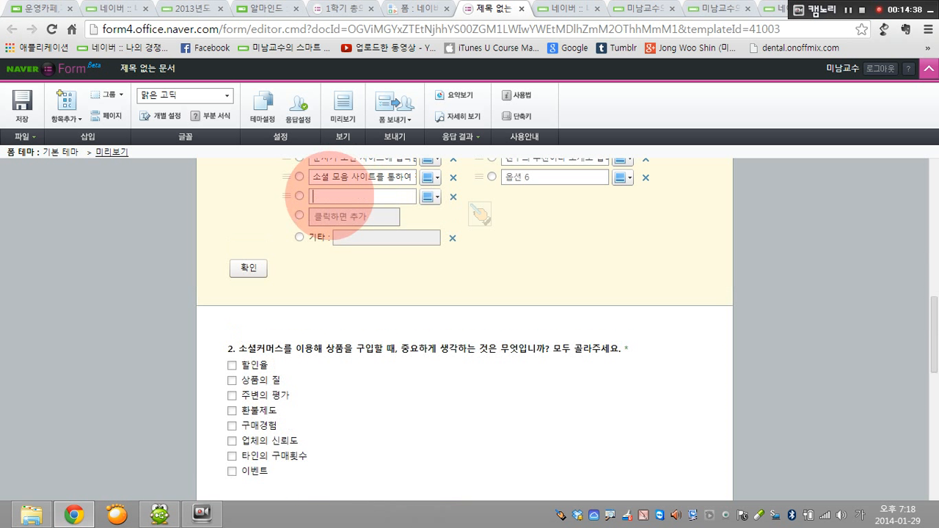
{"action": "type", "text": "소셜"}
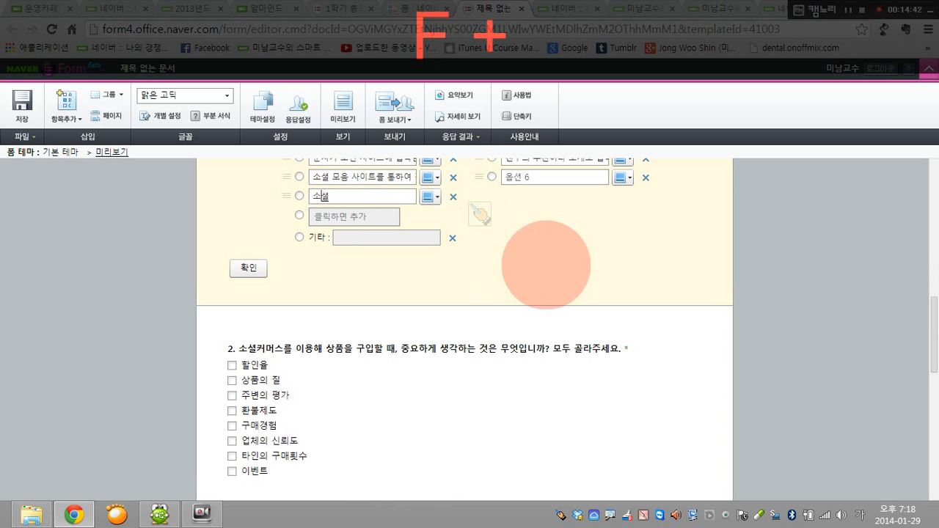
Step: Delete question 1's answer options "문자가 오면 사이트에 접속한다.", "옵션 6" and "소셜", and apply the changes
{"action": "scroll", "coordinate": [534, 298], "scroll_direction": "up", "scroll_amount": 4}
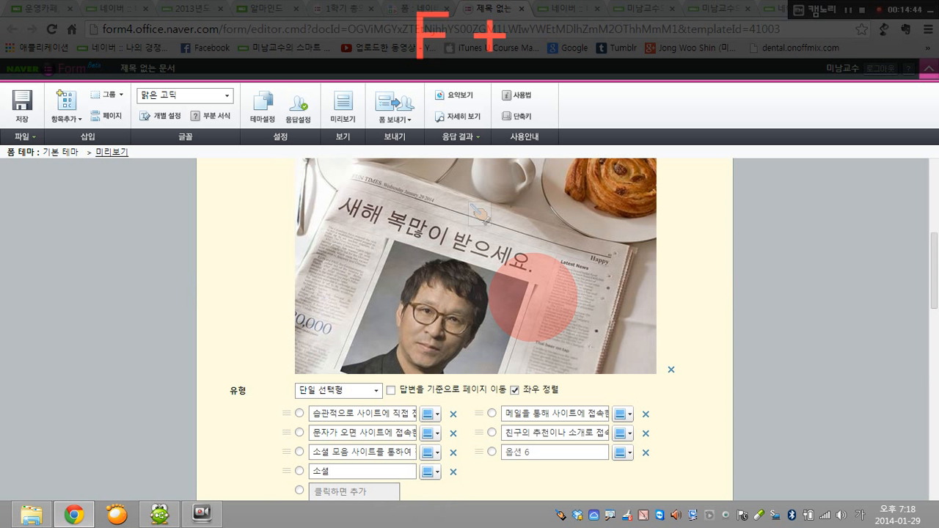
{"action": "scroll", "coordinate": [533, 297], "scroll_direction": "down", "scroll_amount": 2}
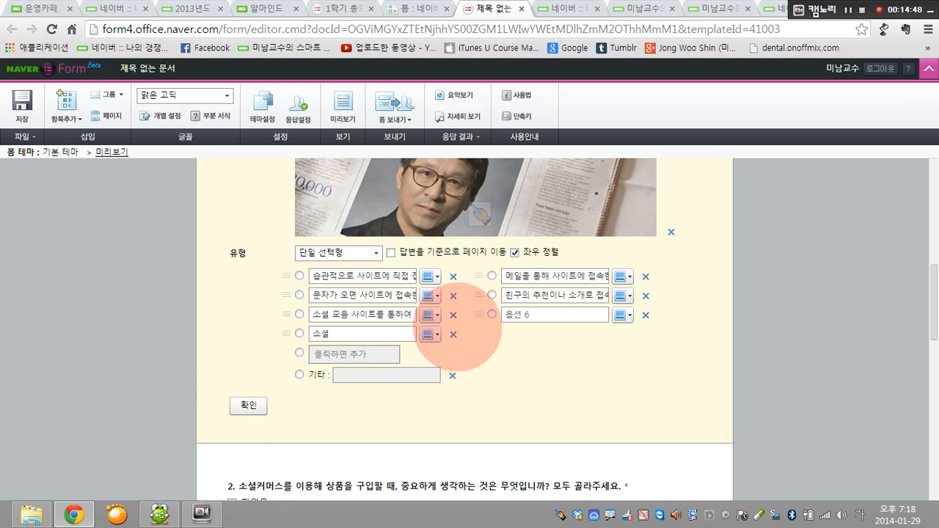
{"action": "left_click", "coordinate": [453, 295]}
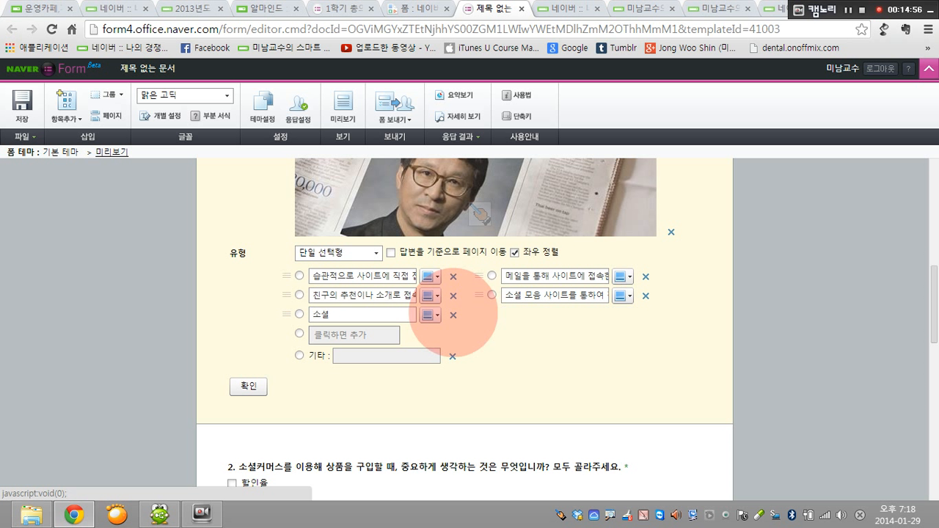
{"action": "left_click", "coordinate": [454, 315]}
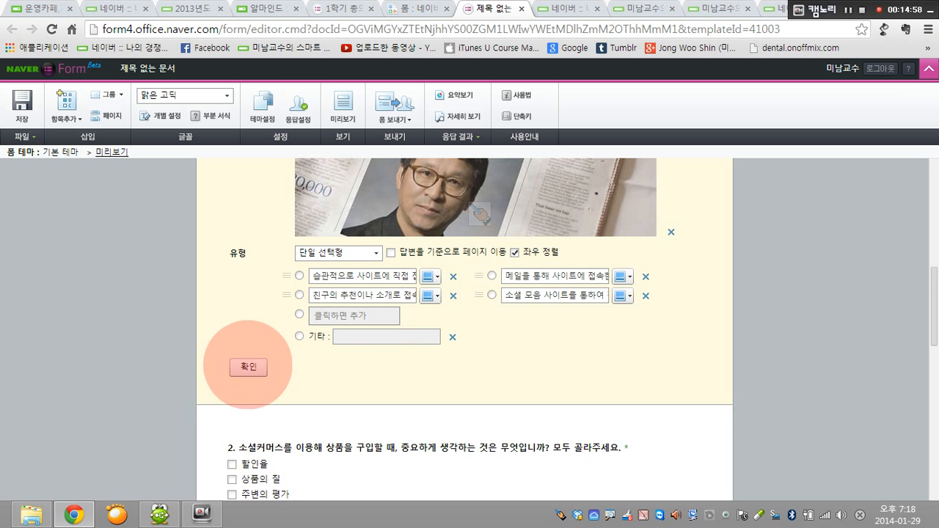
{"action": "left_click", "coordinate": [248, 367]}
Step: Duplicate question 1 together with its image and answer options
{"action": "scroll", "coordinate": [388, 293], "scroll_direction": "up", "scroll_amount": 4}
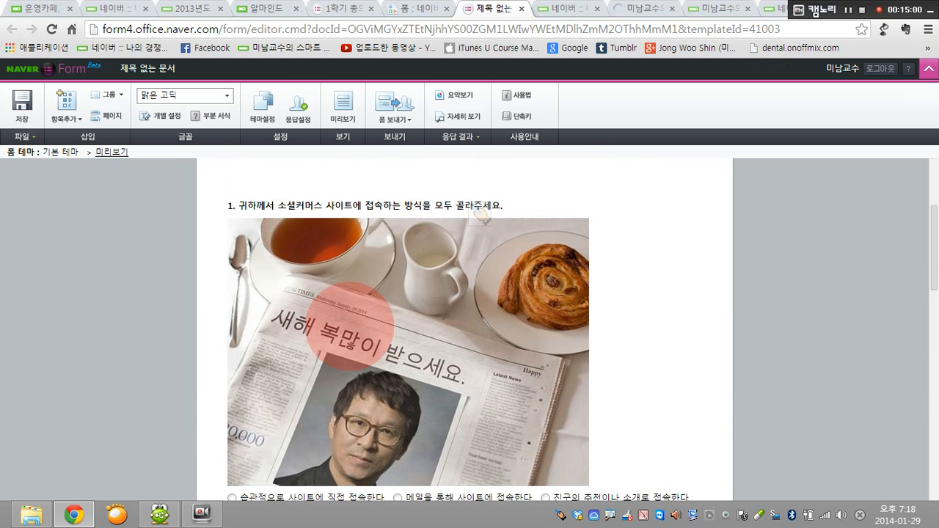
{"action": "scroll", "coordinate": [294, 308], "scroll_direction": "down", "scroll_amount": 5}
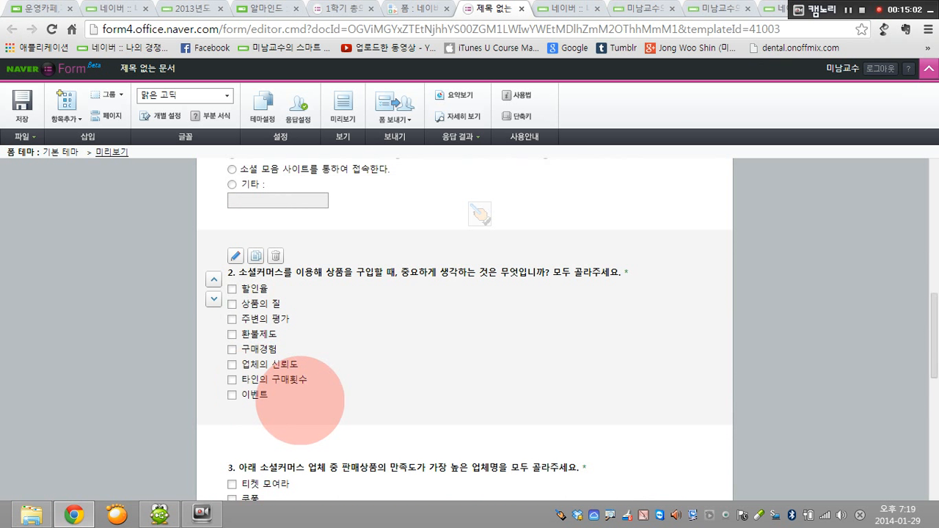
{"action": "scroll", "coordinate": [299, 400], "scroll_direction": "up", "scroll_amount": 8}
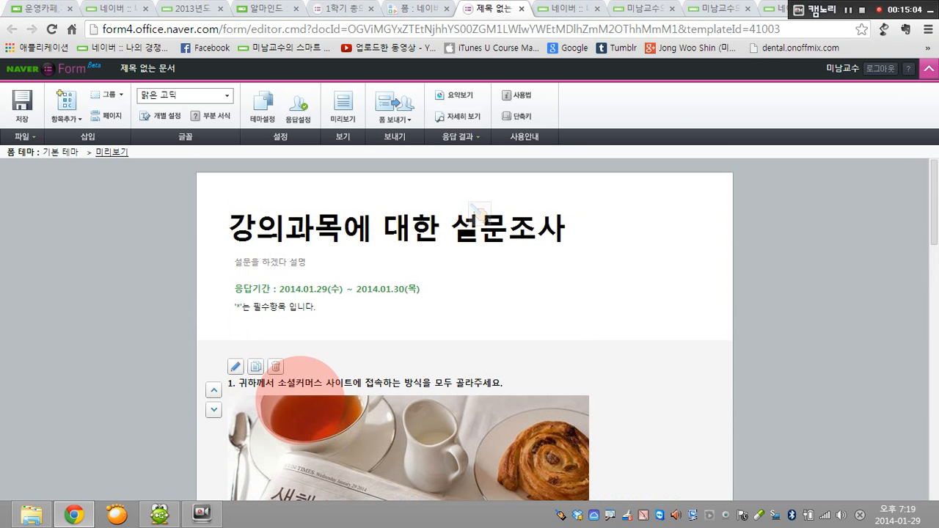
{"action": "scroll", "coordinate": [479, 212], "scroll_direction": "down", "scroll_amount": 2}
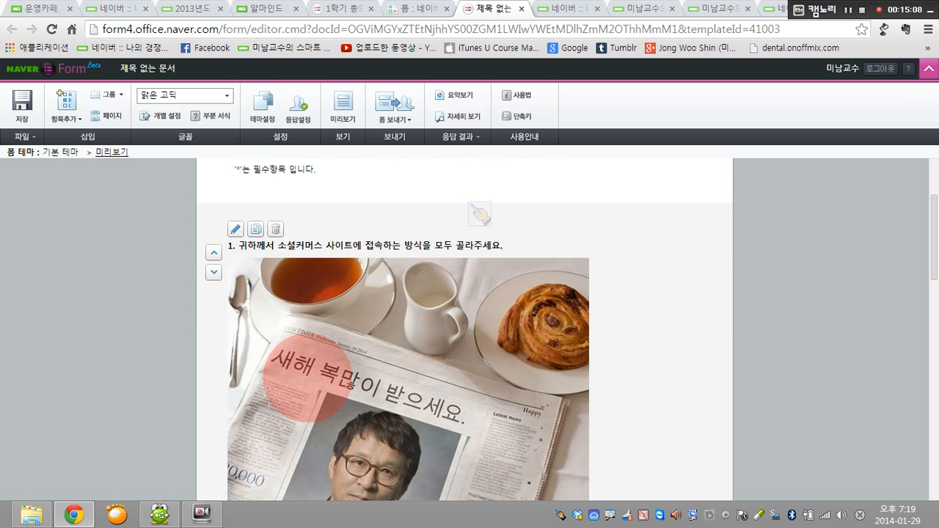
{"action": "scroll", "coordinate": [280, 407], "scroll_direction": "down", "scroll_amount": 4}
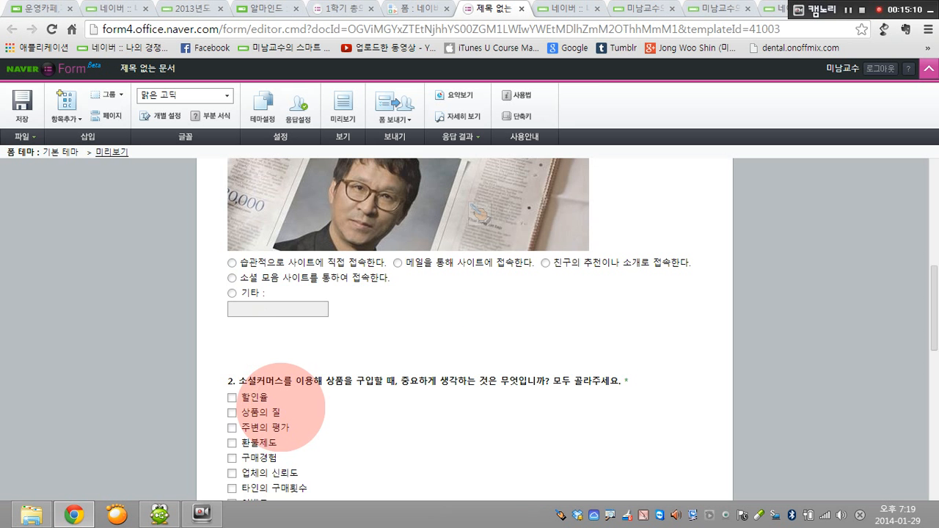
{"action": "scroll", "coordinate": [294, 399], "scroll_direction": "up", "scroll_amount": 4}
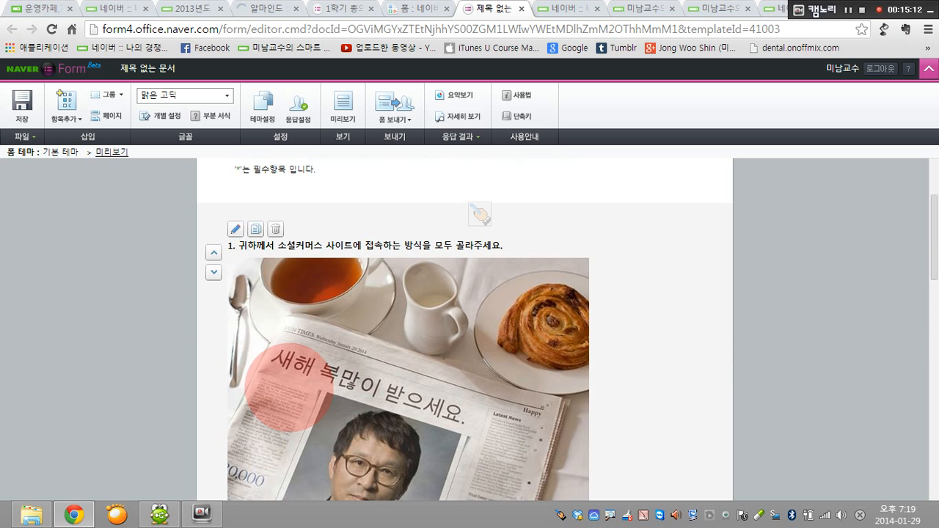
{"action": "scroll", "coordinate": [238, 229], "scroll_direction": "up", "scroll_amount": 1}
{"action": "mouse_move", "coordinate": [253, 294]}
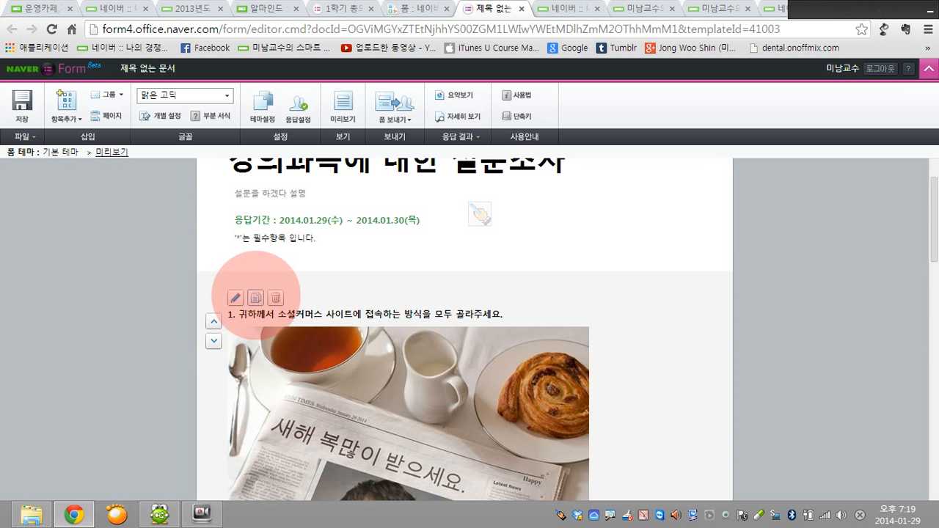
{"action": "left_click", "coordinate": [256, 297]}
{"action": "scroll", "coordinate": [248, 288], "scroll_direction": "up", "scroll_amount": 4}
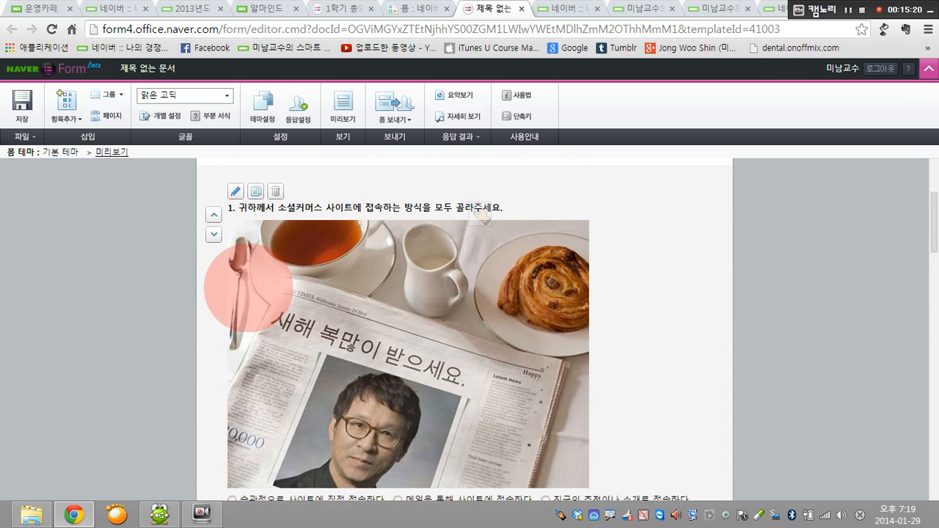
Step: Retitle the duplicated question "2. 귀하께서 소셜커머스 사이트에 접속하는 시간을 골라주세요"
{"action": "scroll", "coordinate": [300, 309], "scroll_direction": "down", "scroll_amount": 5}
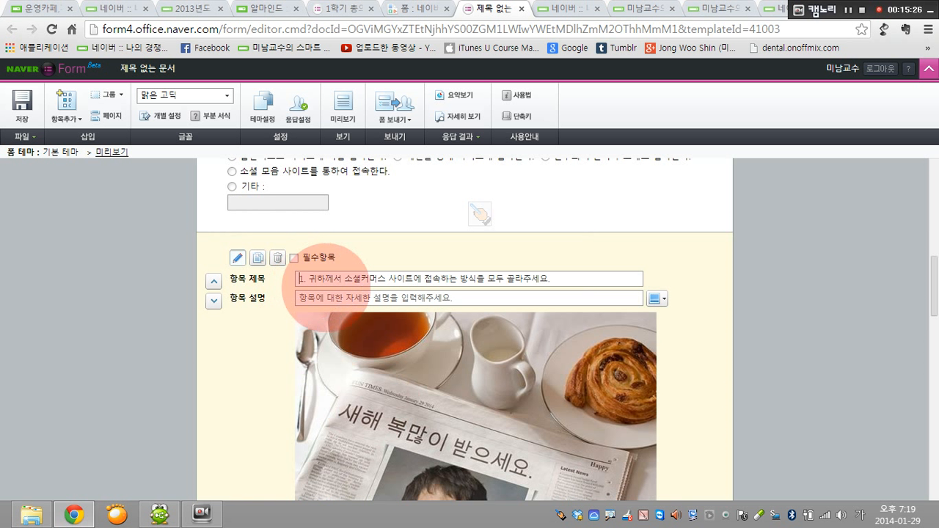
{"action": "key", "text": "Delete"}
{"action": "type", "text": "2"}
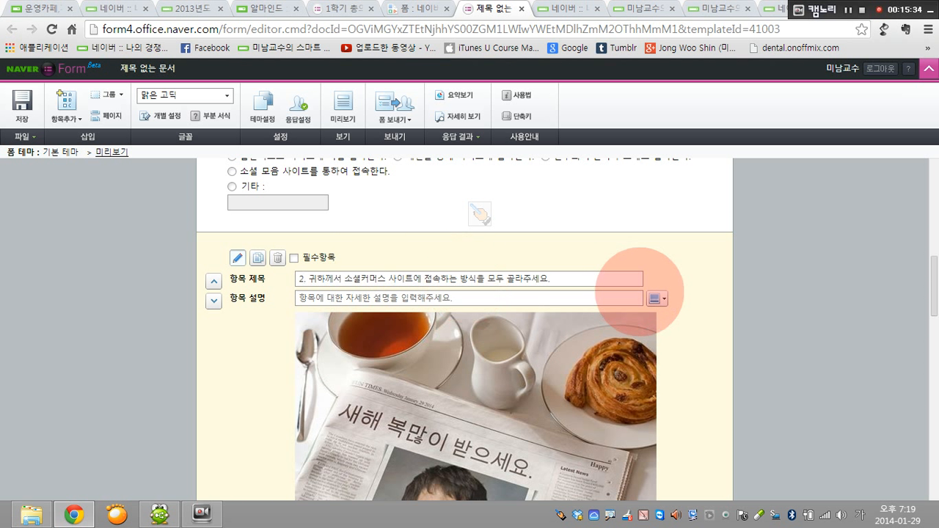
{"action": "left_click_drag", "start_coordinate": [460, 278], "coordinate": [559, 279]}
{"action": "type", "text": "식산을"}
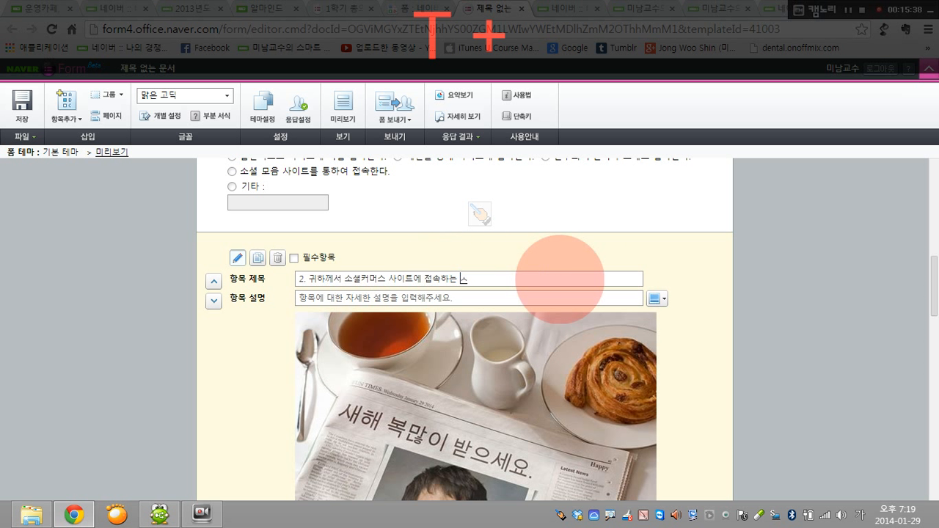
{"action": "key", "text": "BackSpace"}
{"action": "key", "text": "BackSpace"}
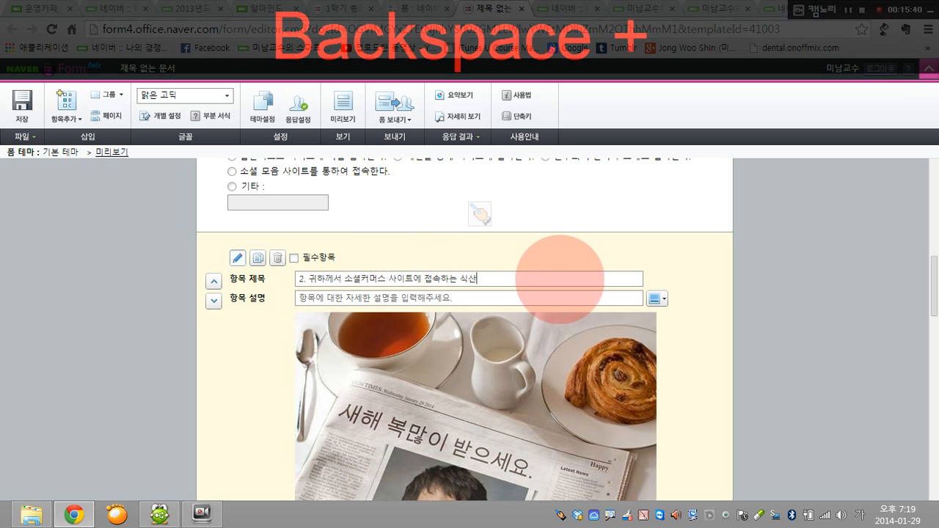
{"action": "type", "text": "ㄱ"}
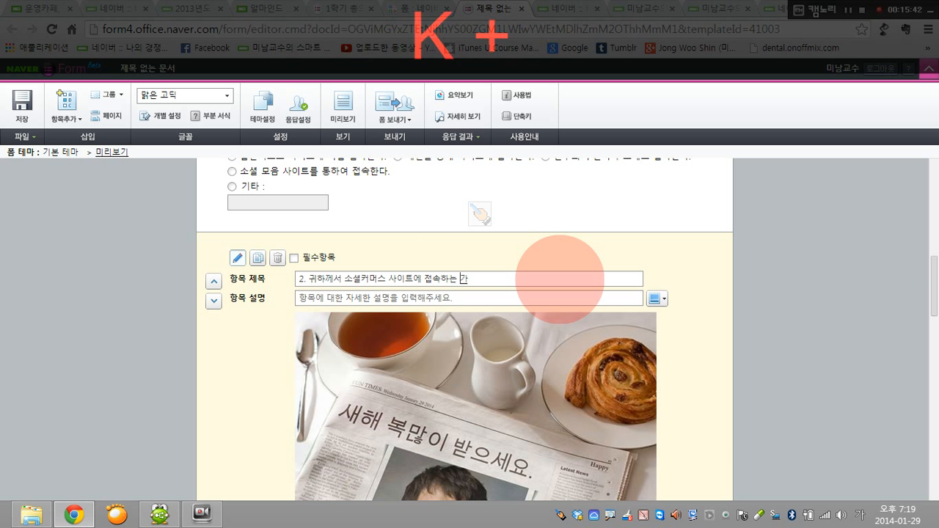
{"action": "key", "text": "BackSpace"}
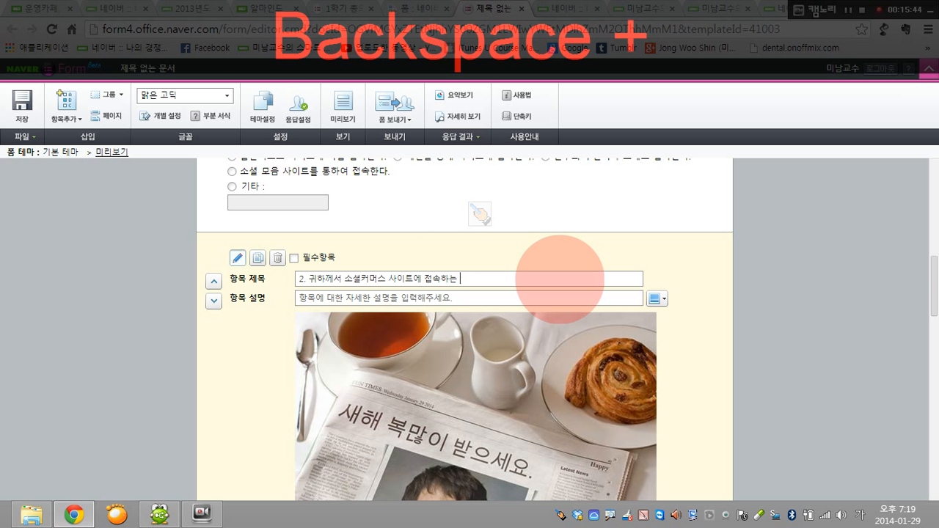
{"action": "type", "text": "시간ㅁ을을 골"}
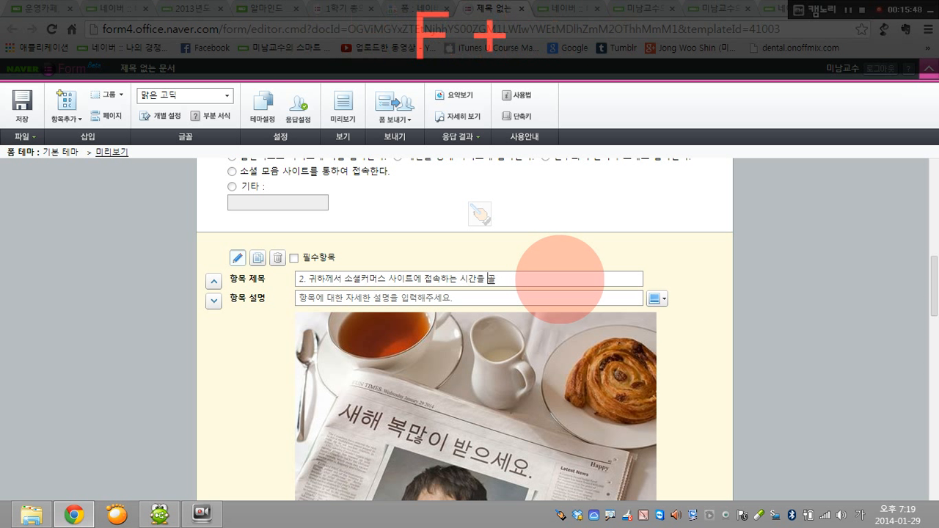
{"action": "type", "text": "라주세요"}
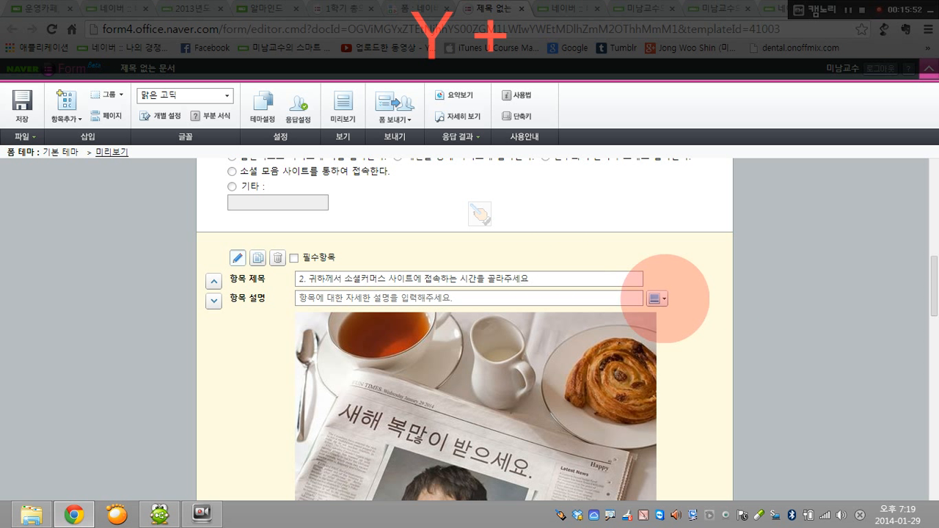
Step: Replace the duplicated question's image with the desktop JPG file whose name starts with "33002fa0-a664-42ca"
{"action": "left_click", "coordinate": [658, 299]}
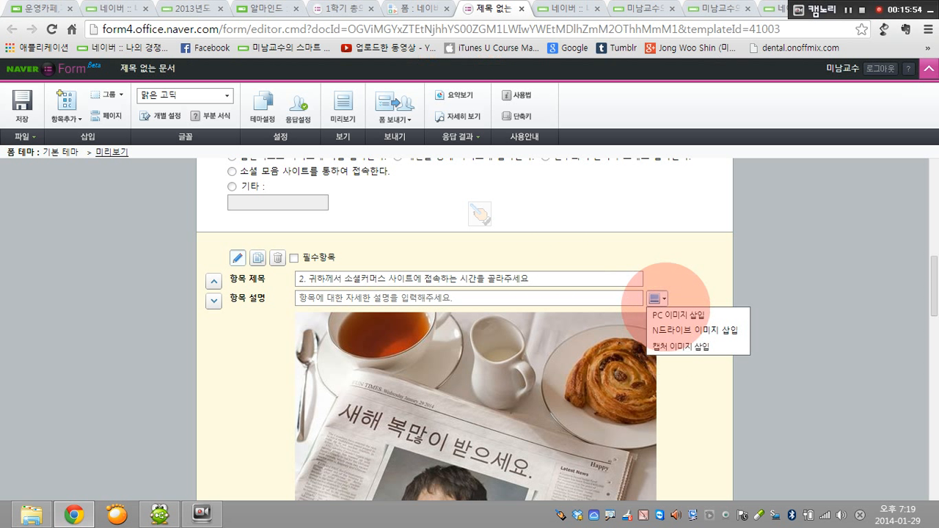
{"action": "left_click", "coordinate": [667, 315]}
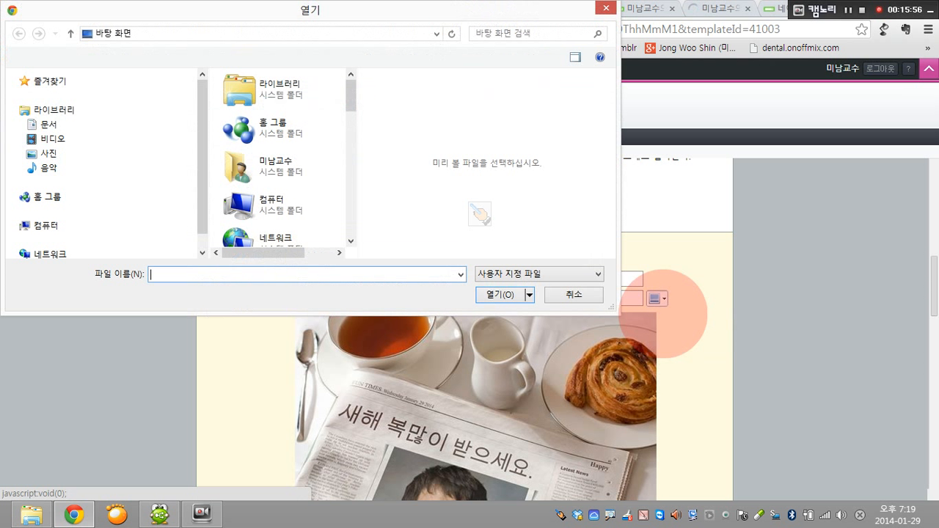
{"action": "left_click_drag", "start_coordinate": [351, 94], "coordinate": [350, 218]}
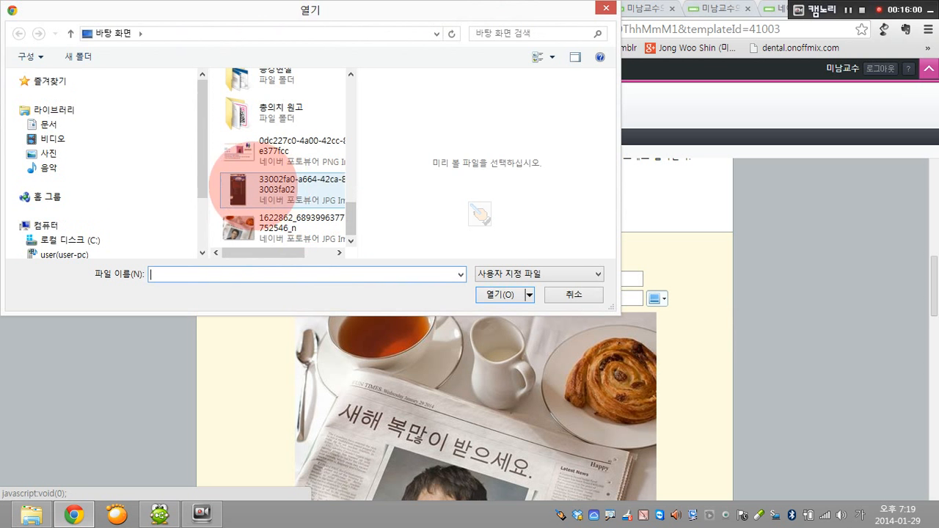
{"action": "left_click", "coordinate": [239, 192]}
{"action": "left_click", "coordinate": [501, 295]}
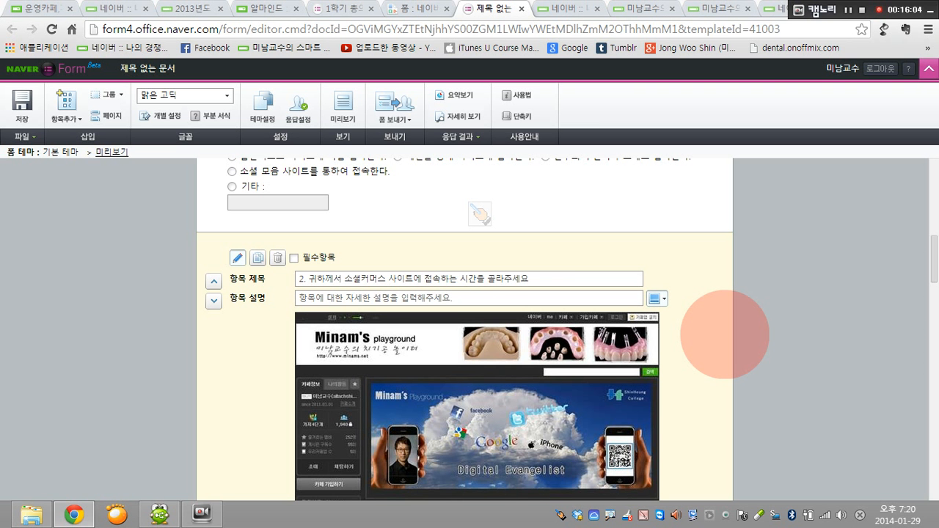
Step: Change the duplicated question's type to 복수 선택형 (multiple choice)
{"action": "scroll", "coordinate": [481, 214], "scroll_direction": "down", "scroll_amount": 10}
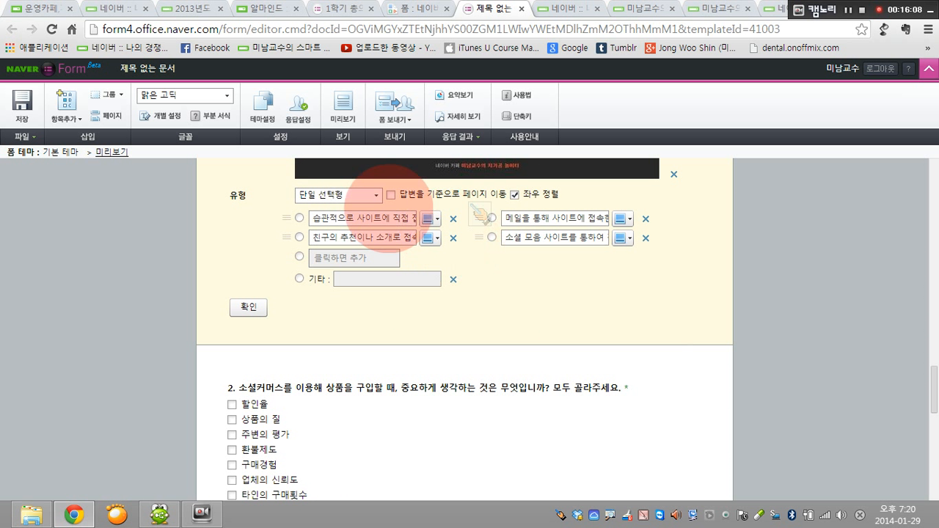
{"action": "left_click", "coordinate": [376, 195]}
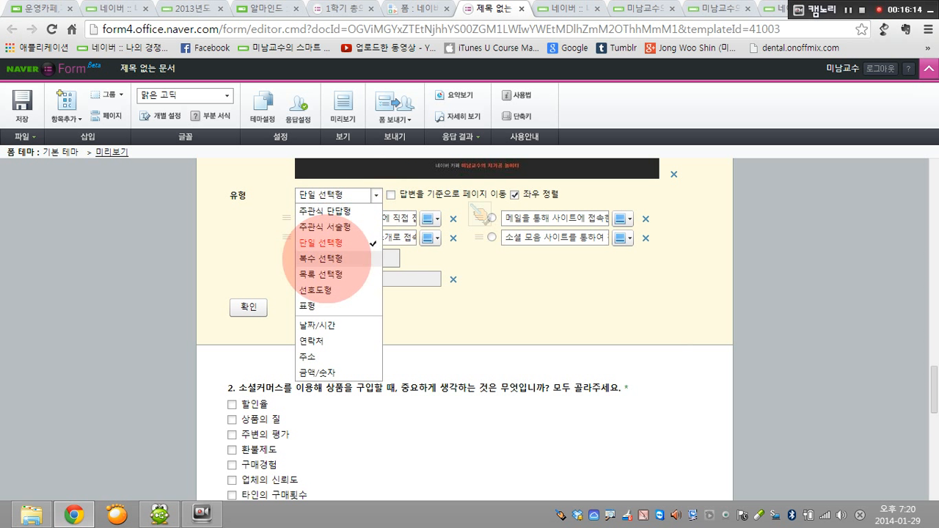
{"action": "left_click", "coordinate": [327, 259]}
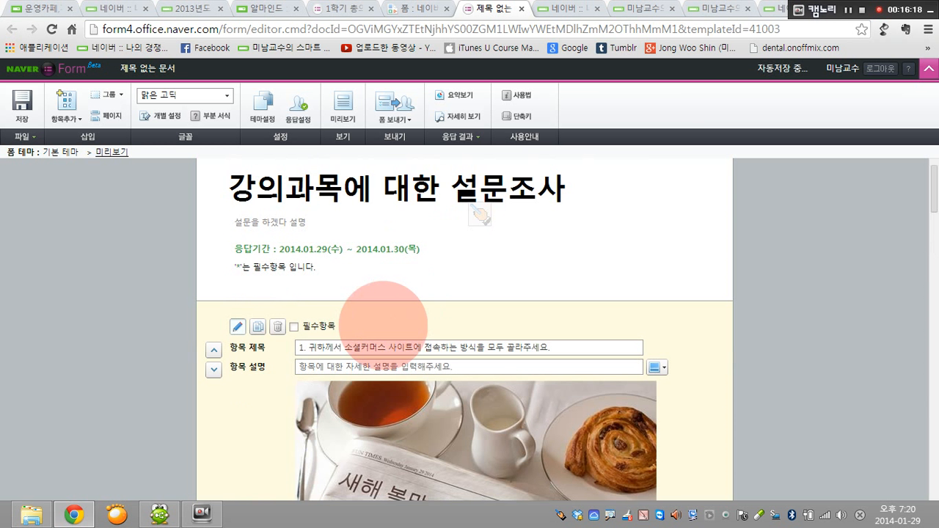
Step: Delete the template's original questions 2, 3 and 4 that follow the duplicated question
{"action": "scroll", "coordinate": [383, 325], "scroll_direction": "down", "scroll_amount": 18}
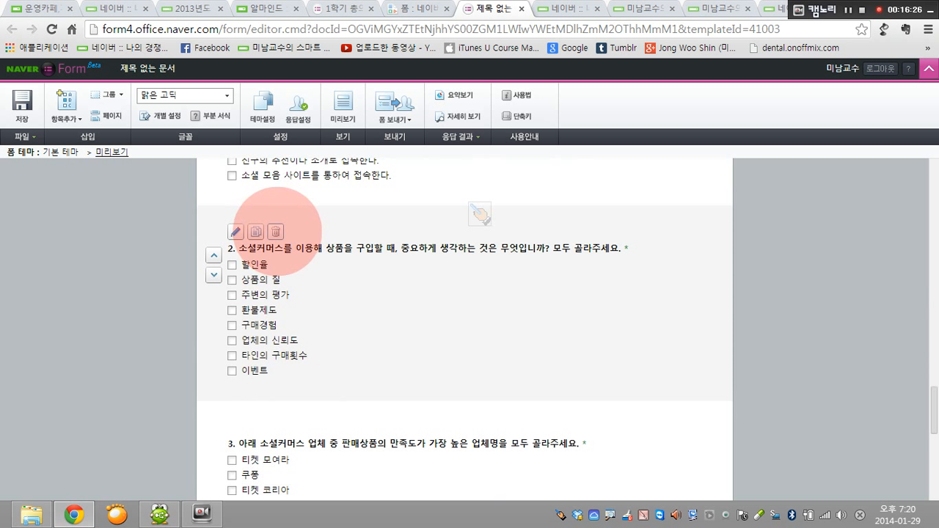
{"action": "left_click", "coordinate": [276, 232]}
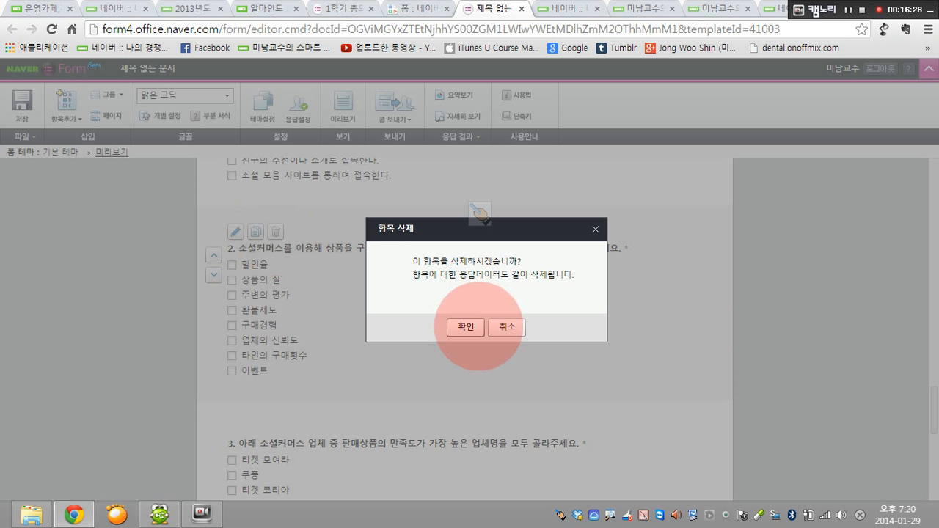
{"action": "left_click", "coordinate": [466, 327]}
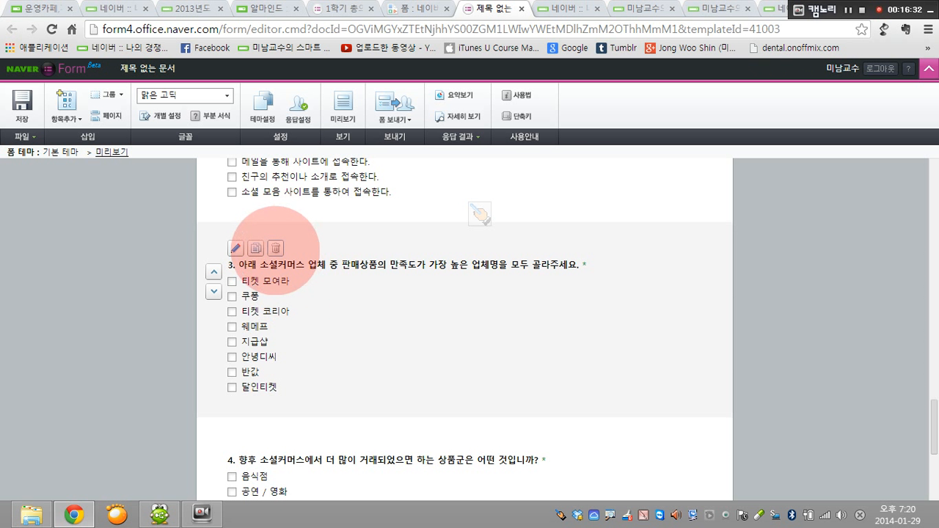
{"action": "left_click", "coordinate": [276, 248]}
{"action": "left_click", "coordinate": [446, 328]}
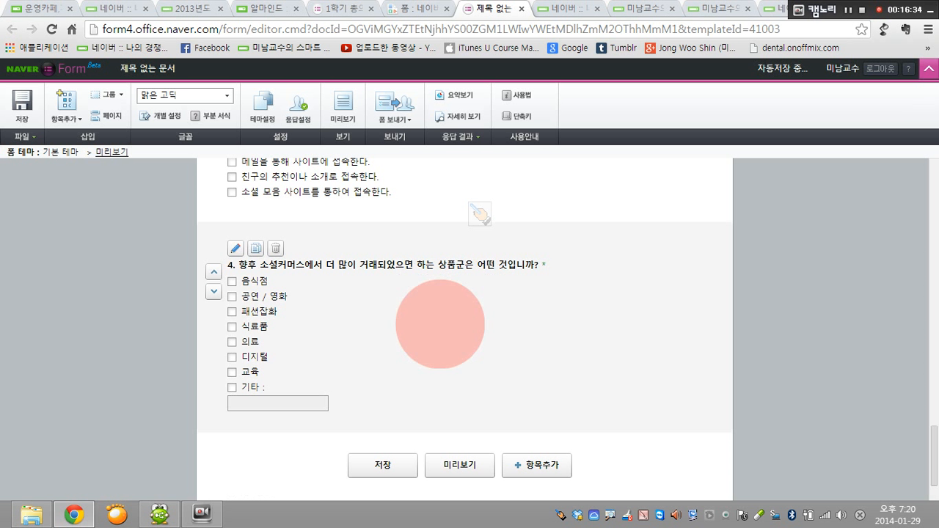
{"action": "left_click", "coordinate": [275, 248]}
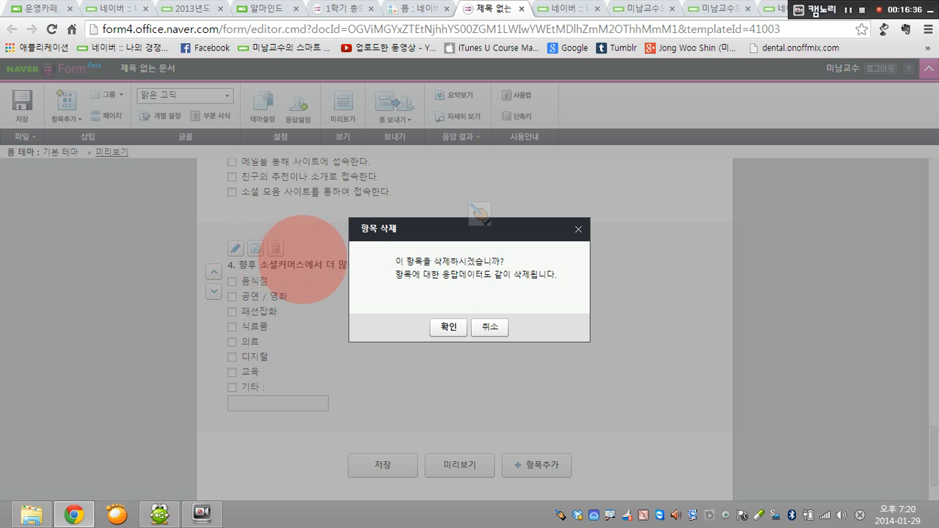
{"action": "left_click", "coordinate": [449, 327]}
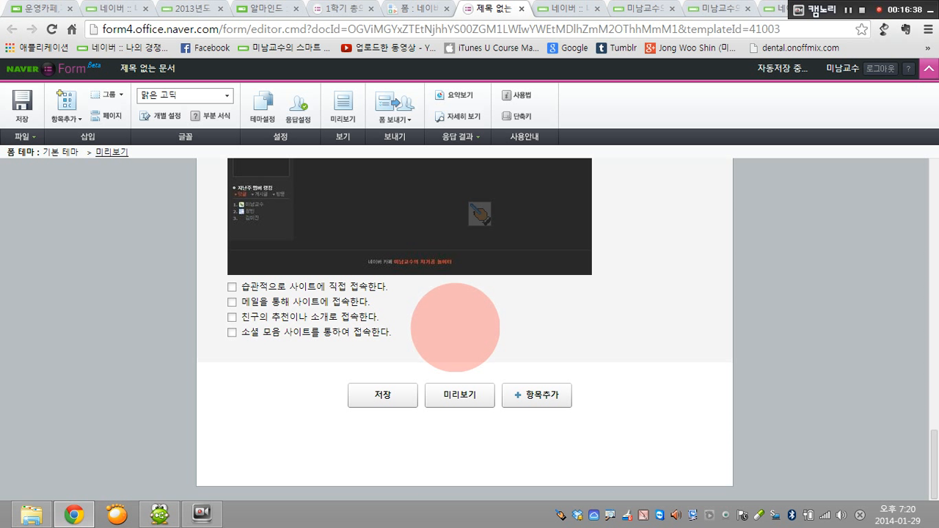
Step: Review the two remaining questions and add a new blank question at the end of the form
{"action": "scroll", "coordinate": [669, 397], "scroll_direction": "up", "scroll_amount": 5}
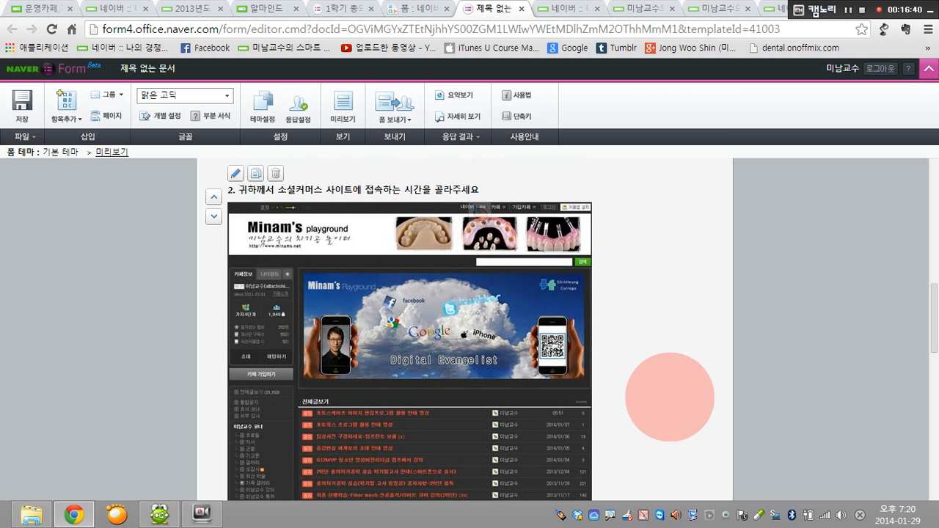
{"action": "scroll", "coordinate": [670, 397], "scroll_direction": "up", "scroll_amount": 8}
{"action": "scroll", "coordinate": [670, 397], "scroll_direction": "down", "scroll_amount": 6}
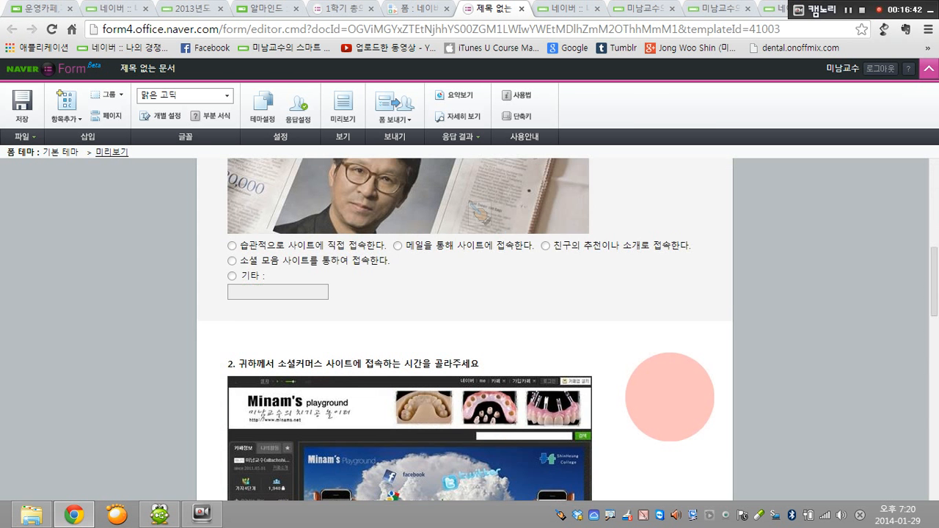
{"action": "scroll", "coordinate": [670, 397], "scroll_direction": "down", "scroll_amount": 5}
{"action": "scroll", "coordinate": [670, 397], "scroll_direction": "down", "scroll_amount": 4}
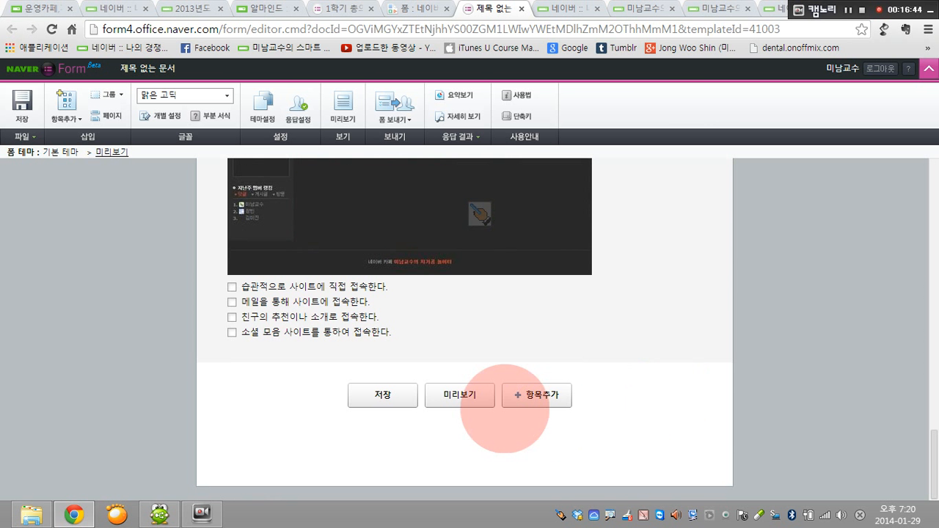
{"action": "left_click", "coordinate": [536, 395]}
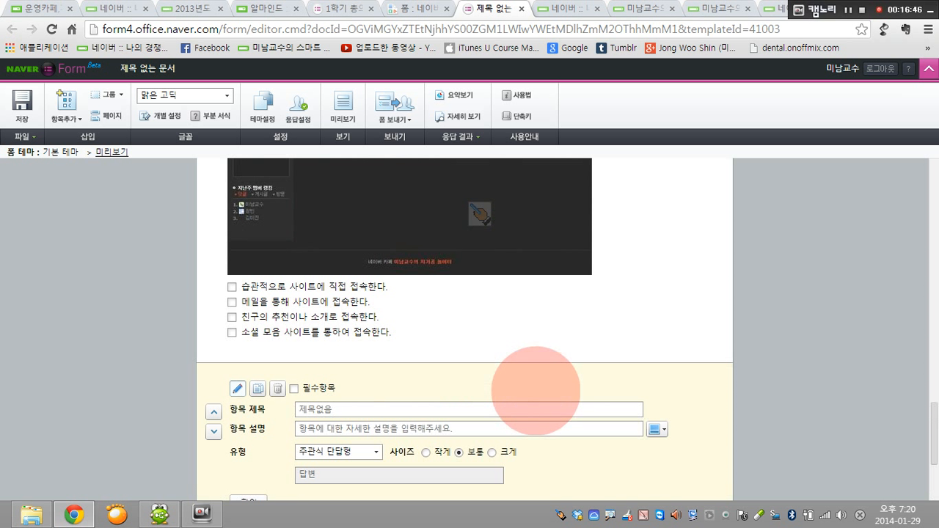
Step: Save the form to N드라이브 as "강의과목에 대한 설문조사" in the Naver Form format (*.nfrm)
{"action": "scroll", "coordinate": [536, 392], "scroll_direction": "down", "scroll_amount": 3}
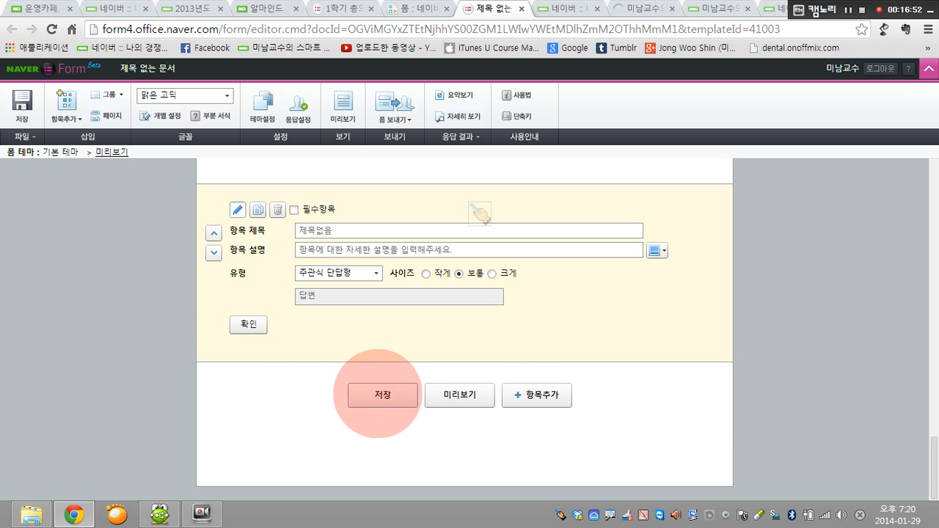
{"action": "left_click", "coordinate": [381, 394]}
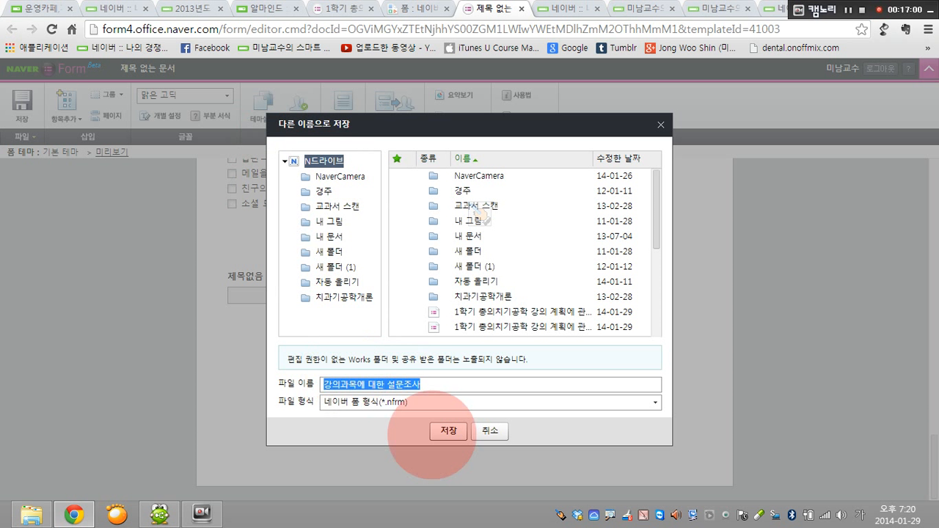
{"action": "left_click", "coordinate": [443, 431]}
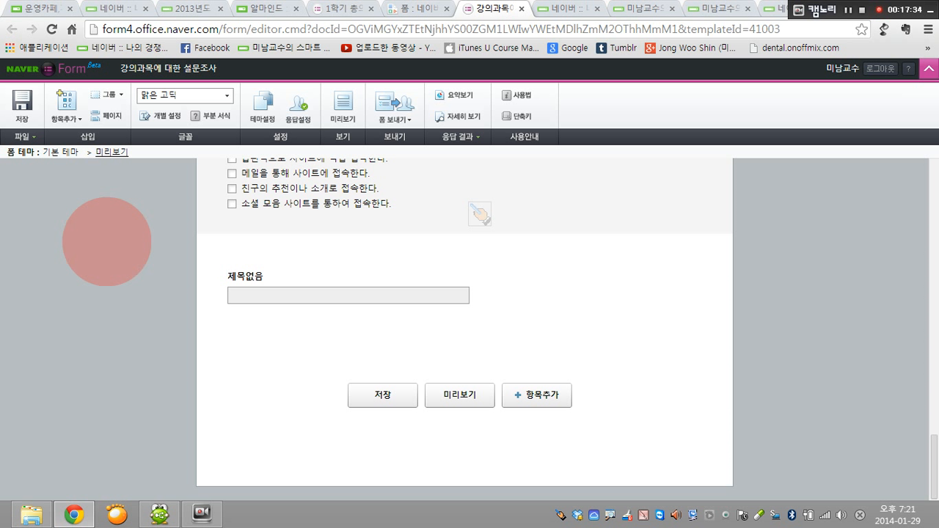
Step: Copy the survey form's share URL to the clipboard using the URL로 보내기 sending option
{"action": "mouse_move", "coordinate": [203, 241]}
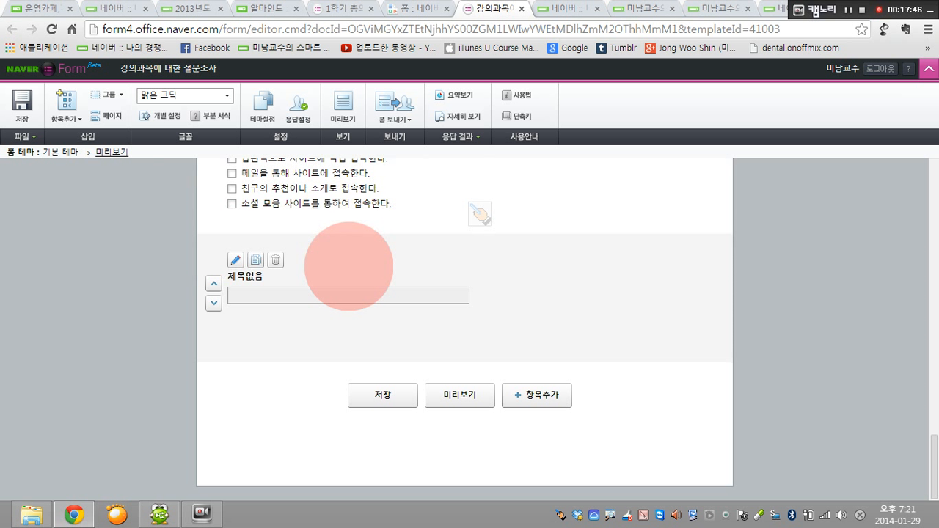
{"action": "scroll", "coordinate": [595, 291], "scroll_direction": "up", "scroll_amount": 4}
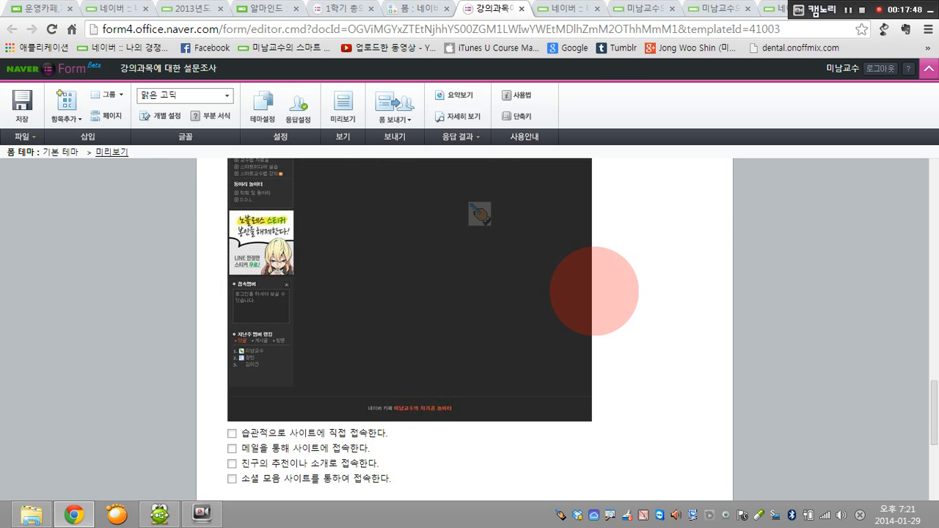
{"action": "scroll", "coordinate": [660, 314], "scroll_direction": "up", "scroll_amount": 5}
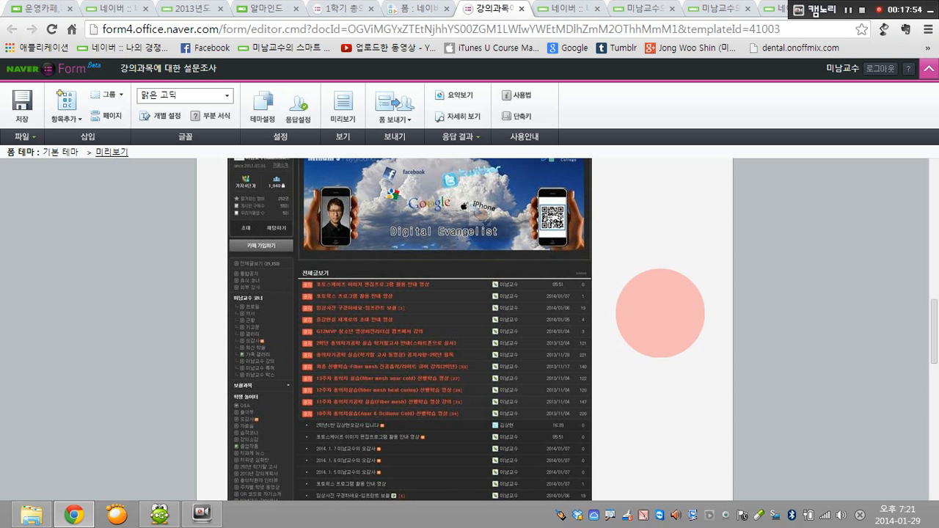
{"action": "scroll", "coordinate": [661, 314], "scroll_direction": "up", "scroll_amount": 10}
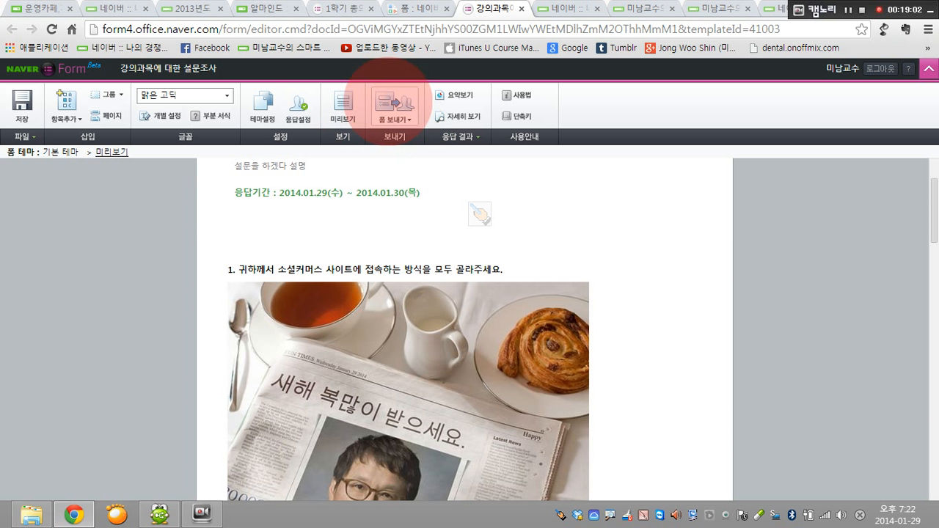
{"action": "left_click", "coordinate": [394, 107]}
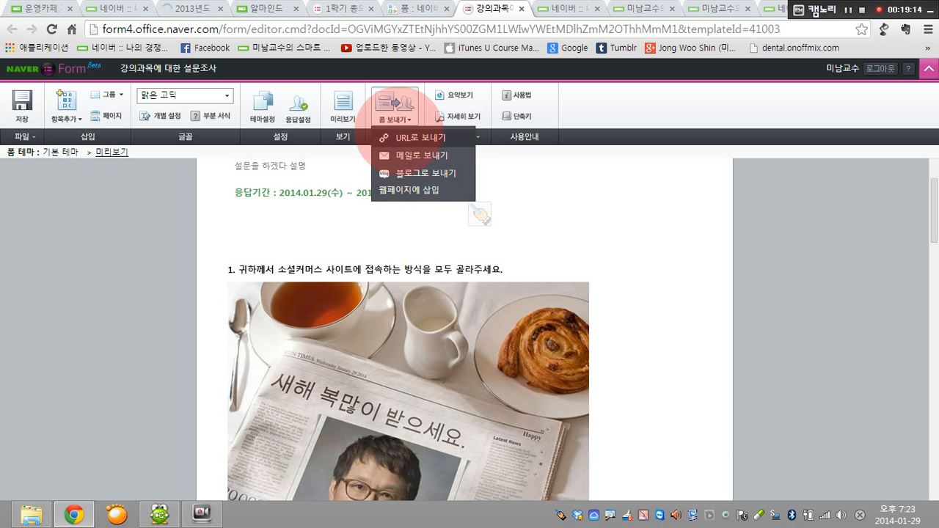
{"action": "left_click", "coordinate": [397, 137]}
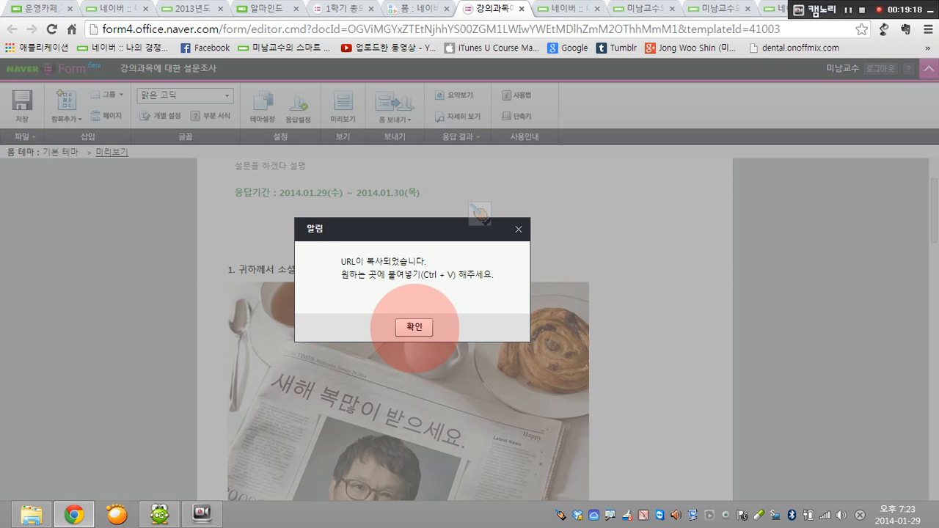
{"action": "left_click", "coordinate": [413, 324]}
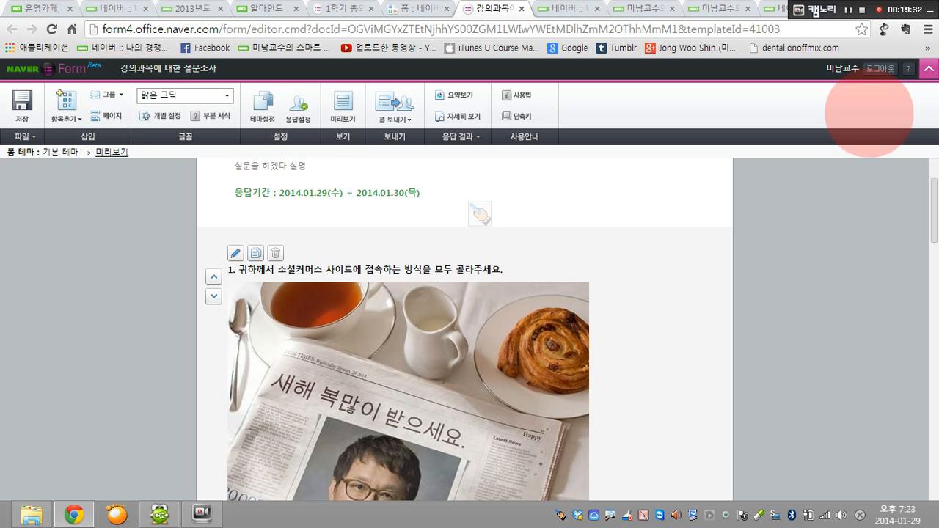
{"action": "left_click", "coordinate": [26, 68]}
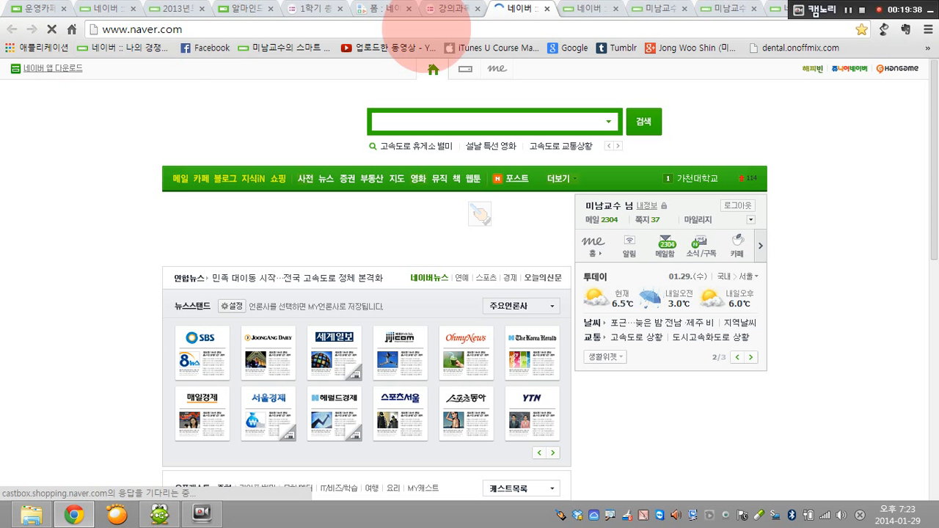
{"action": "left_click", "coordinate": [444, 10]}
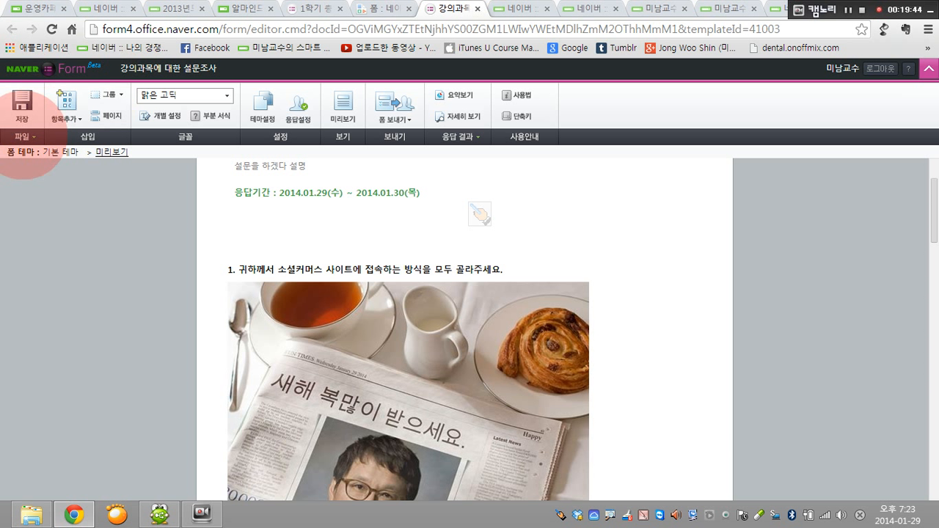
{"action": "left_click", "coordinate": [25, 138]}
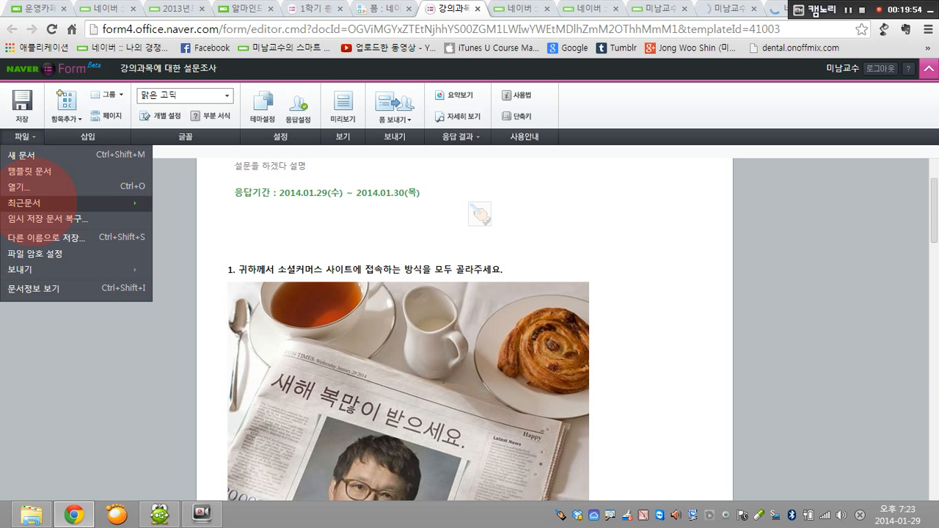
{"action": "left_click", "coordinate": [41, 201]}
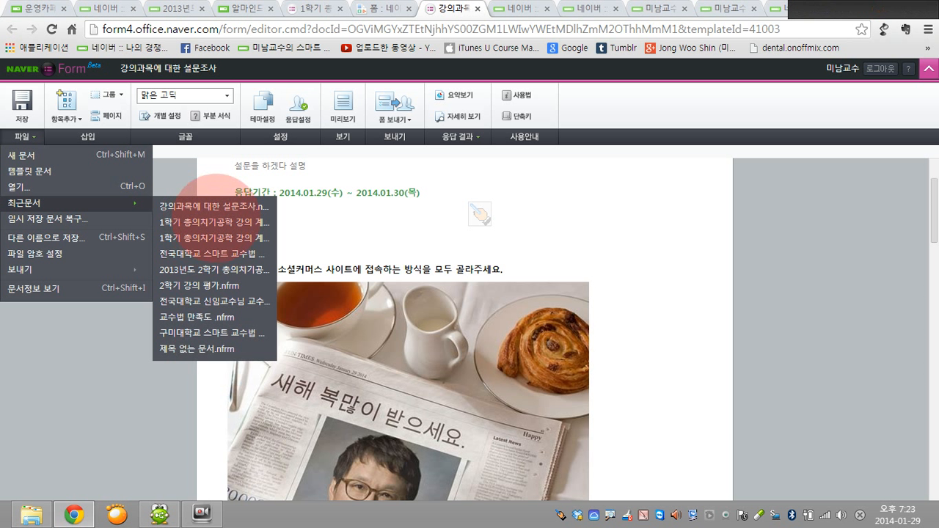
{"action": "left_click", "coordinate": [212, 237]}
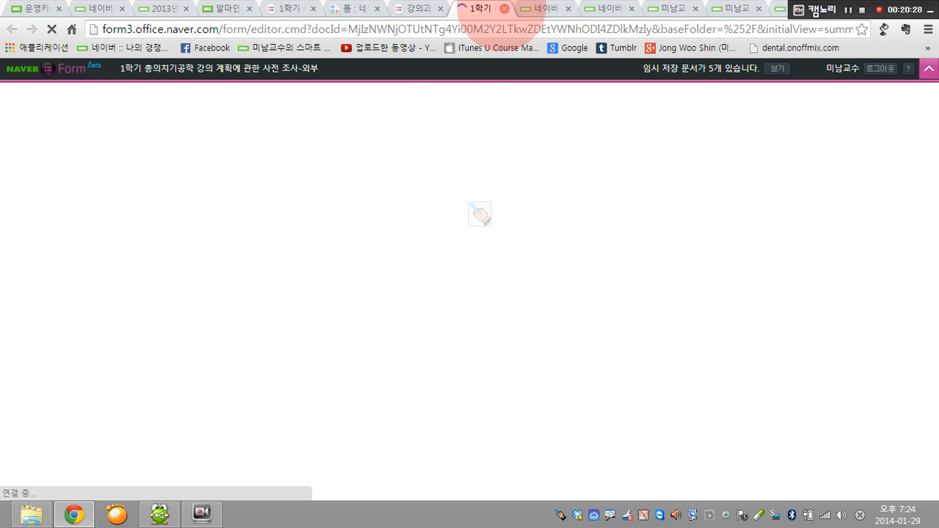
{"action": "left_click", "coordinate": [418, 9]}
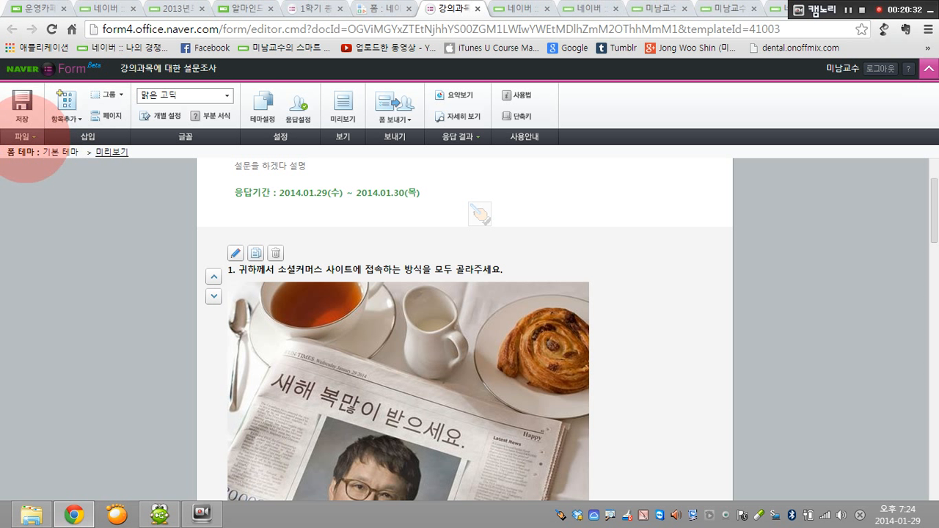
Step: Open the recent document "1학기 총의치기공학 강의 계획에 관한 사전 조사", the version without the "-외부" suffix
{"action": "left_click", "coordinate": [22, 137]}
{"action": "mouse_move", "coordinate": [44, 203]}
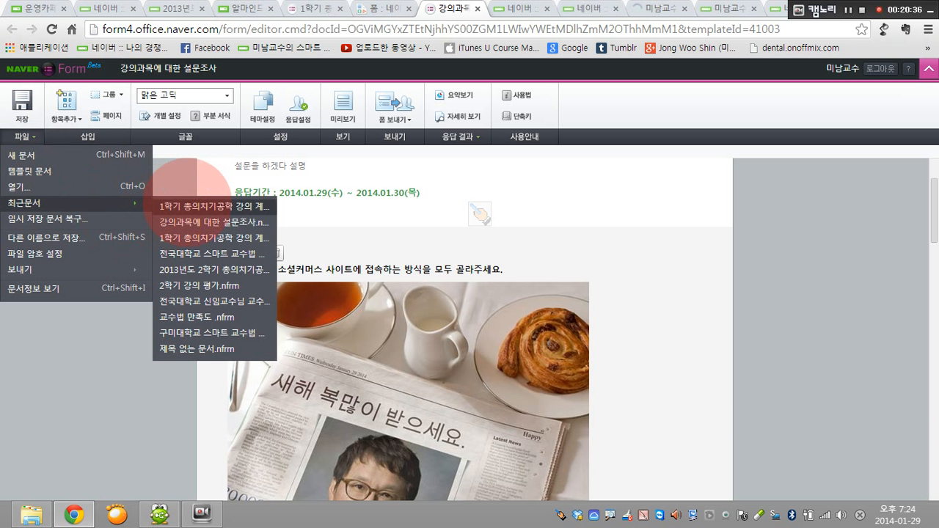
{"action": "left_click", "coordinate": [192, 238]}
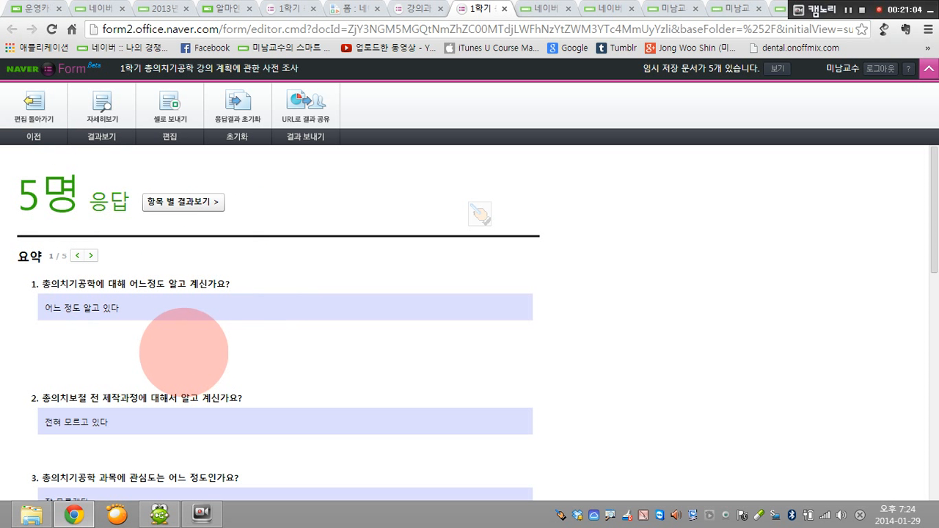
Step: Review the pre-course survey's response summary, and examine the detailed response sheet across to the question 8 and 9 columns
{"action": "scroll", "coordinate": [176, 340], "scroll_direction": "down", "scroll_amount": 2}
{"action": "scroll", "coordinate": [176, 340], "scroll_direction": "up", "scroll_amount": 2}
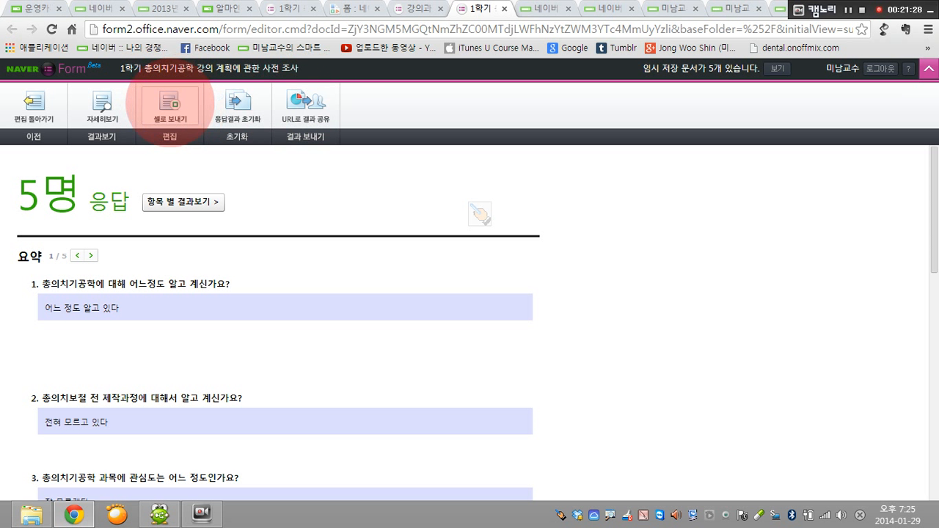
{"action": "left_click", "coordinate": [102, 106]}
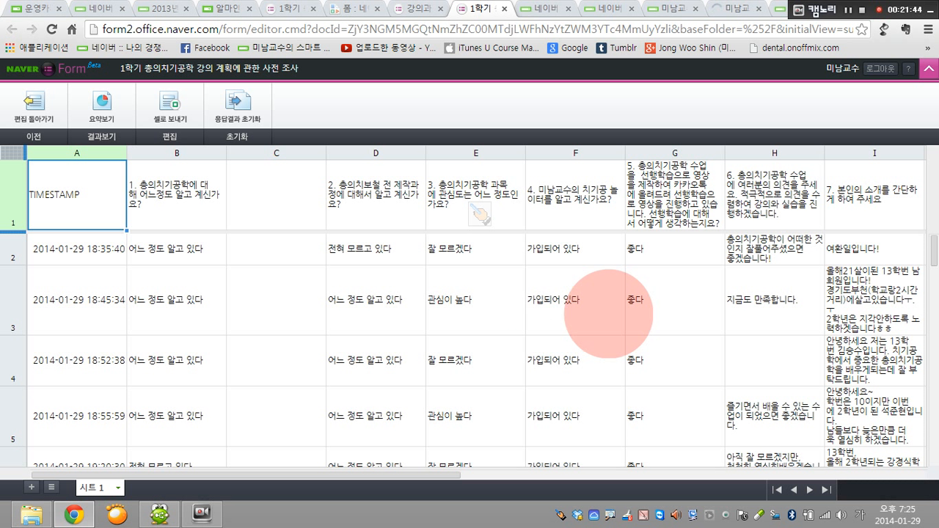
{"action": "left_click_drag", "start_coordinate": [261, 476], "coordinate": [33, 176]}
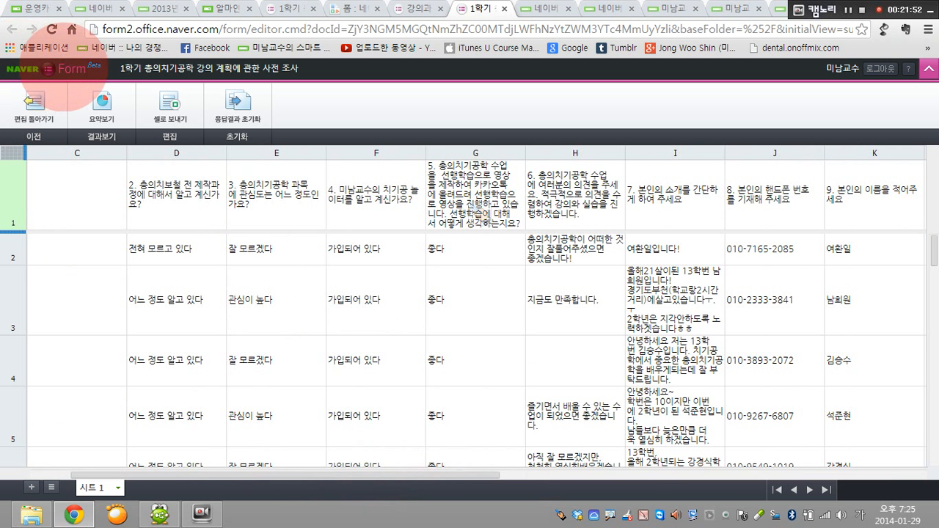